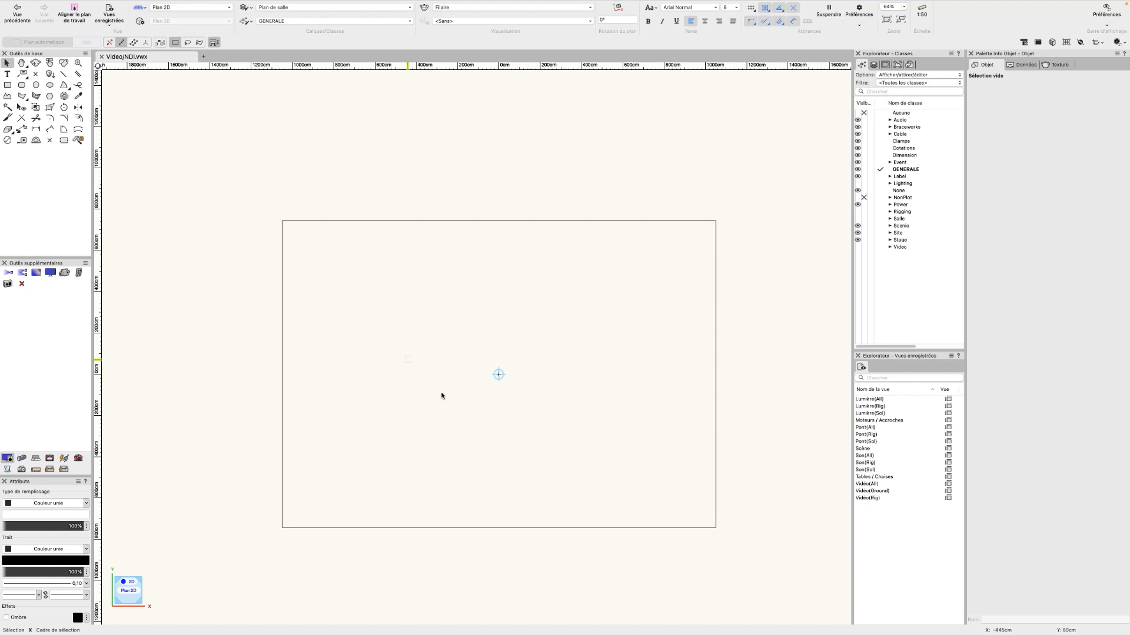
- Insert a television with the default object preferences in the room plan, about 310 cm left of the origin
{"action": "scroll", "coordinate": [446, 403], "scroll_direction": "up", "scroll_amount": 1}
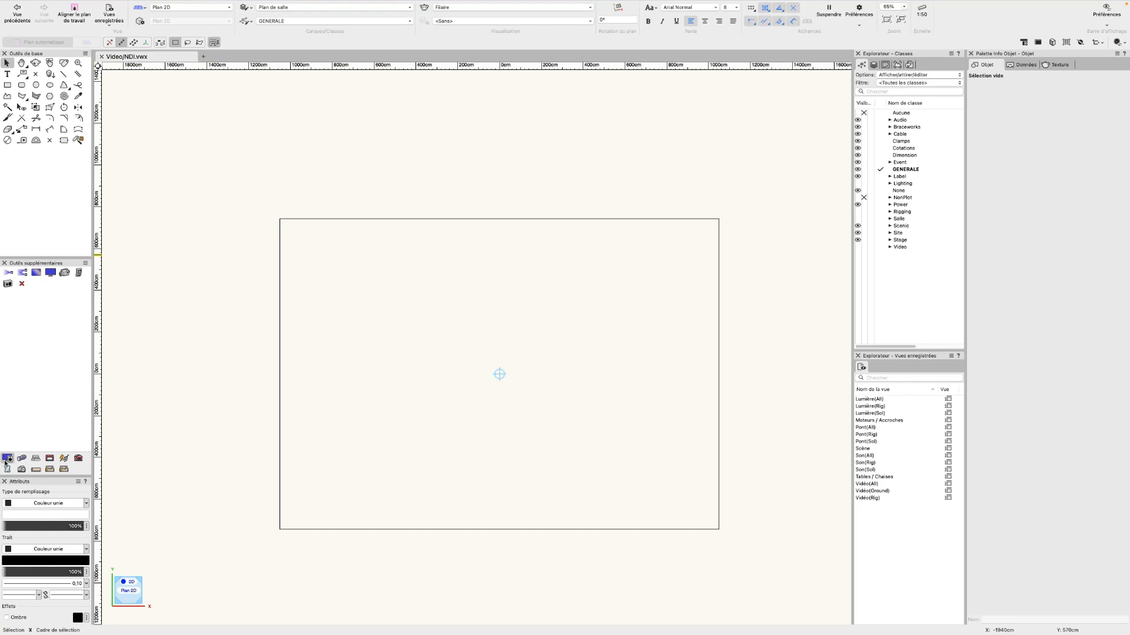
{"action": "left_click", "coordinate": [51, 274]}
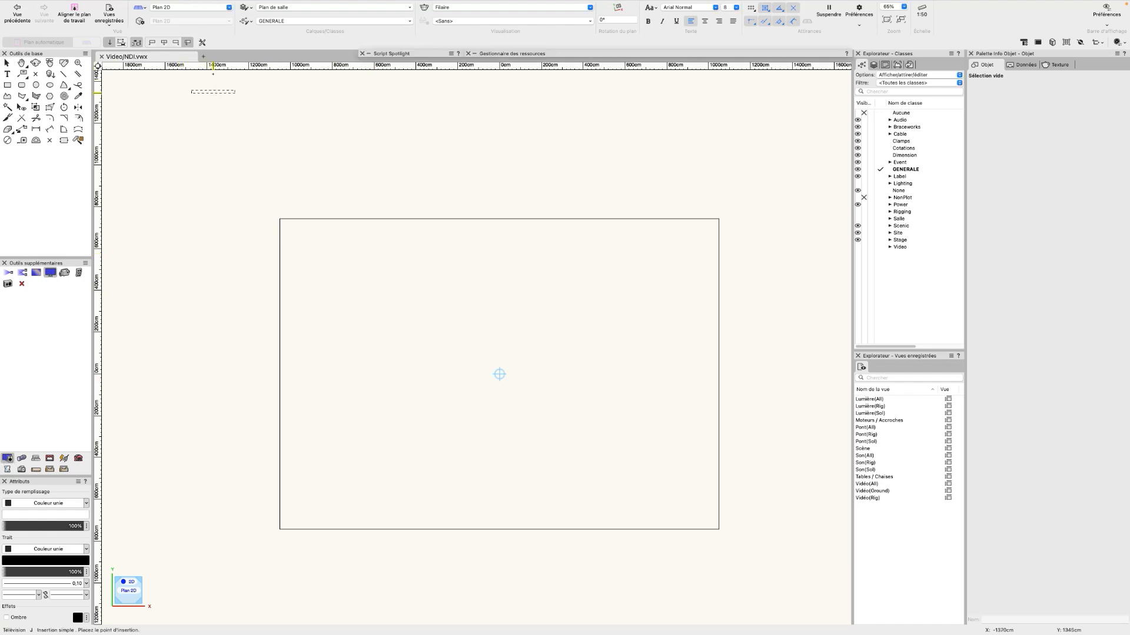
{"action": "left_click", "coordinate": [201, 42]}
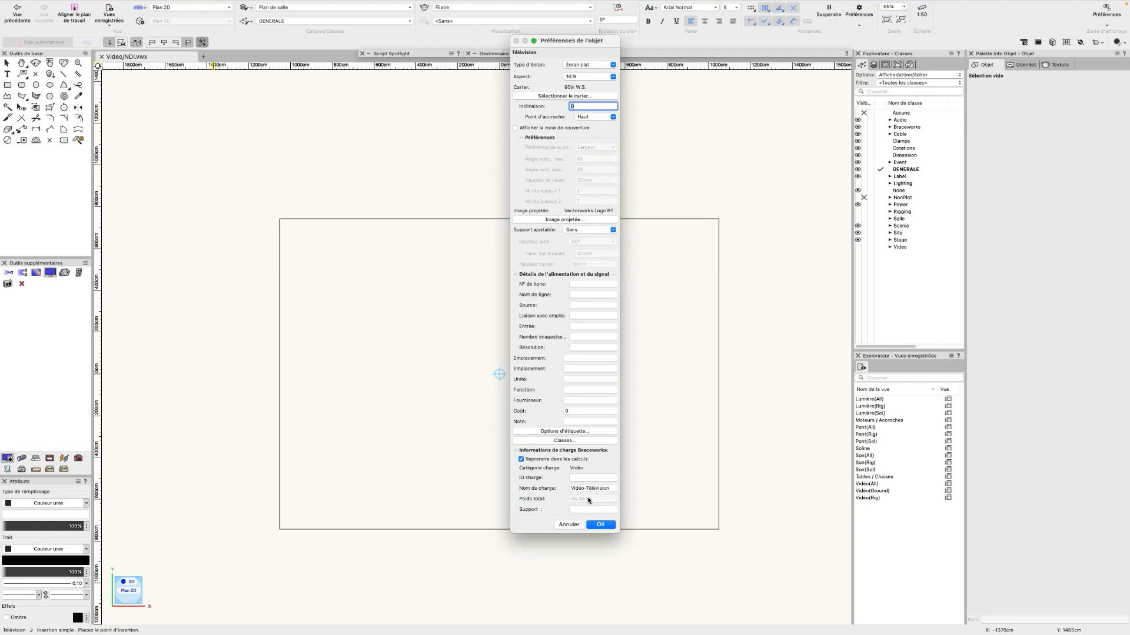
{"action": "left_click", "coordinate": [601, 525]}
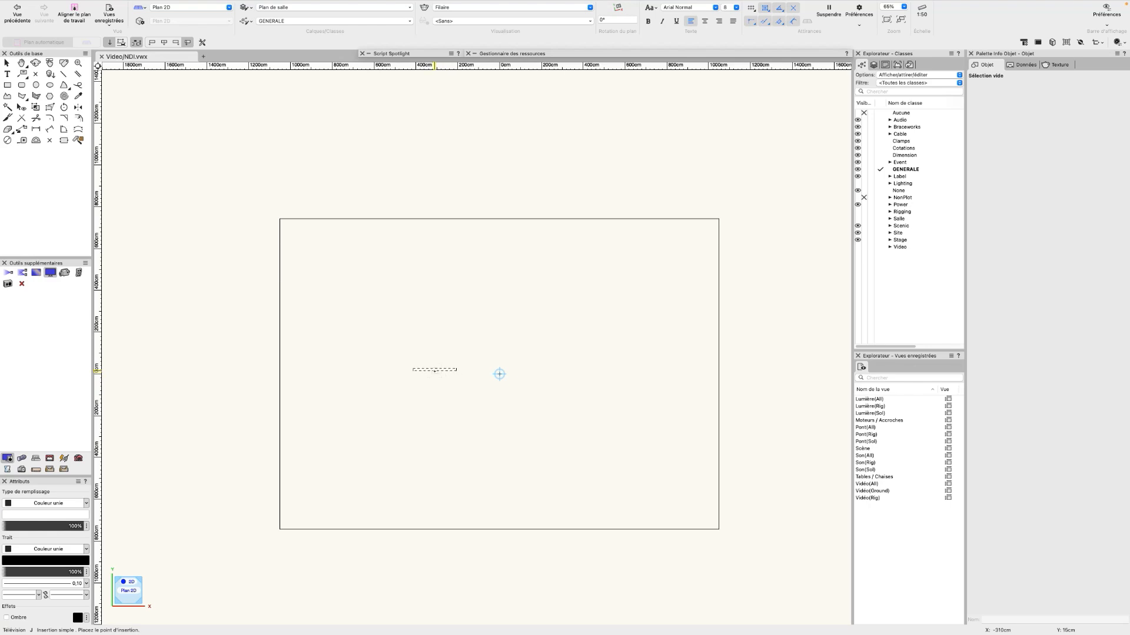
{"action": "left_click", "coordinate": [434, 369]}
{"action": "scroll", "coordinate": [444, 380], "scroll_direction": "up", "scroll_amount": 1}
{"action": "scroll", "coordinate": [444, 381], "scroll_direction": "up", "scroll_amount": 5}
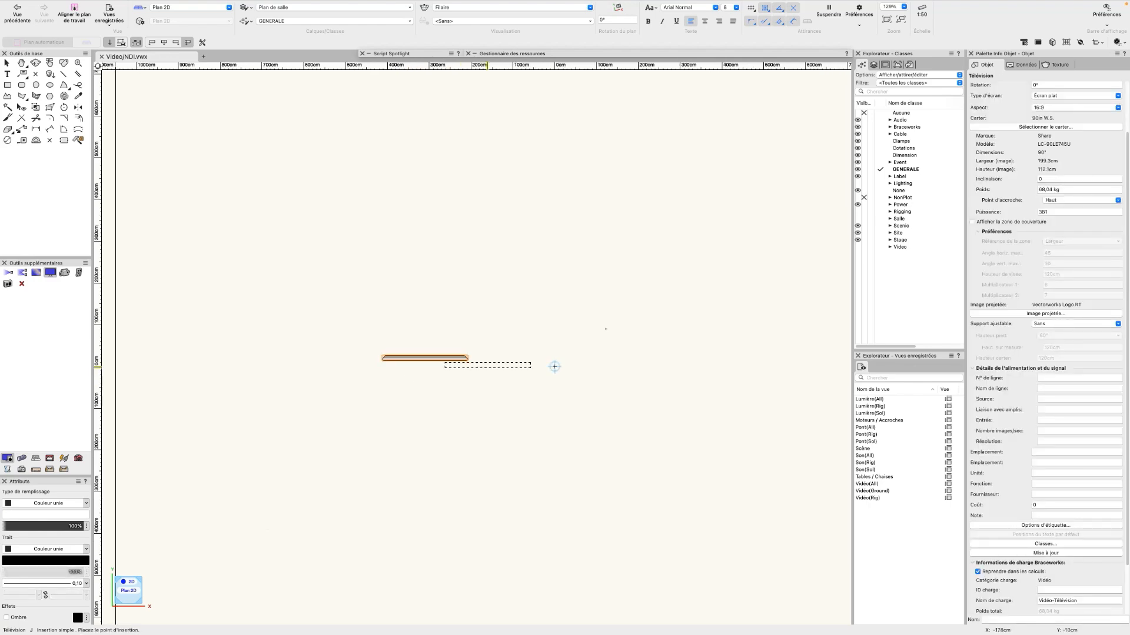
- Give the television a "Support plat" stand and set the foot height to 1,5m
{"action": "left_click", "coordinate": [1065, 325]}
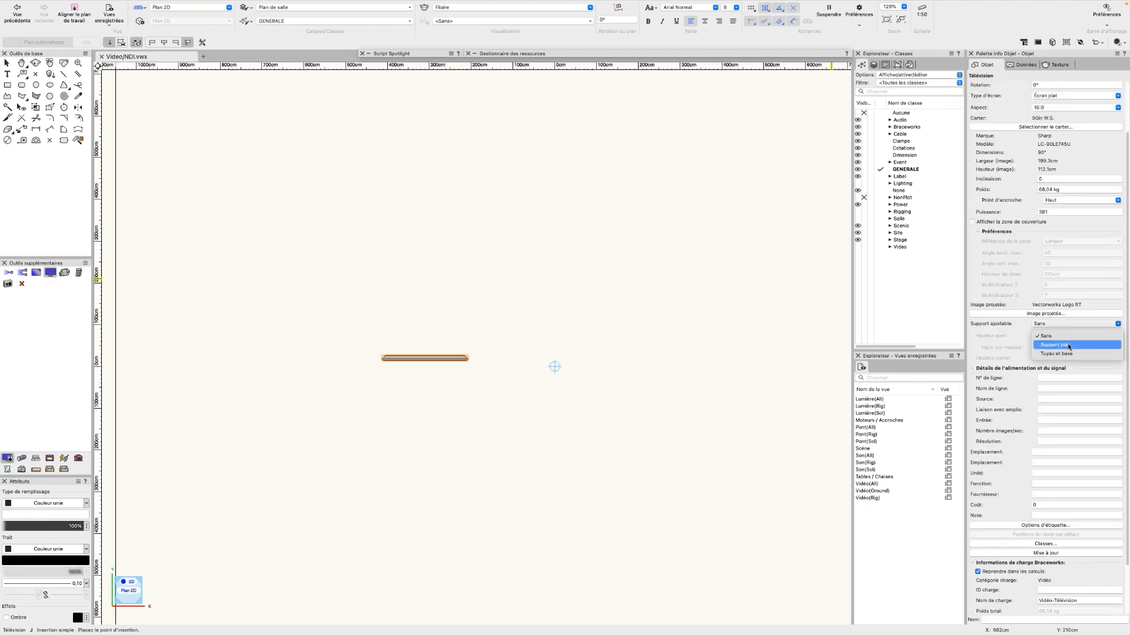
{"action": "left_click", "coordinate": [1063, 345]}
{"action": "left_click", "coordinate": [1065, 337]}
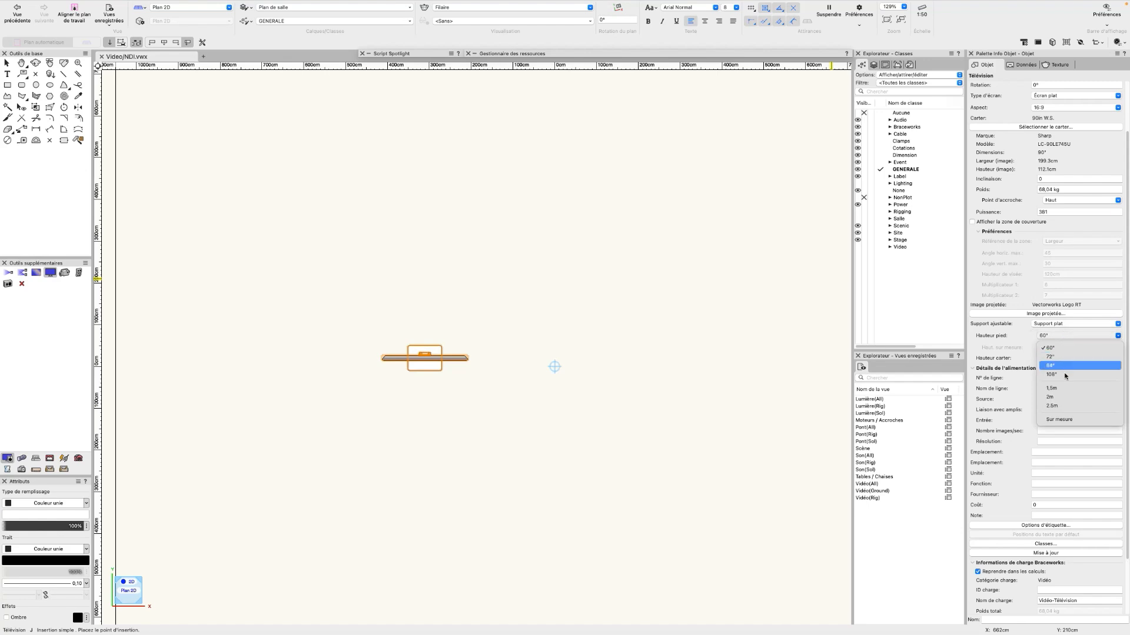
{"action": "left_click", "coordinate": [1067, 388]}
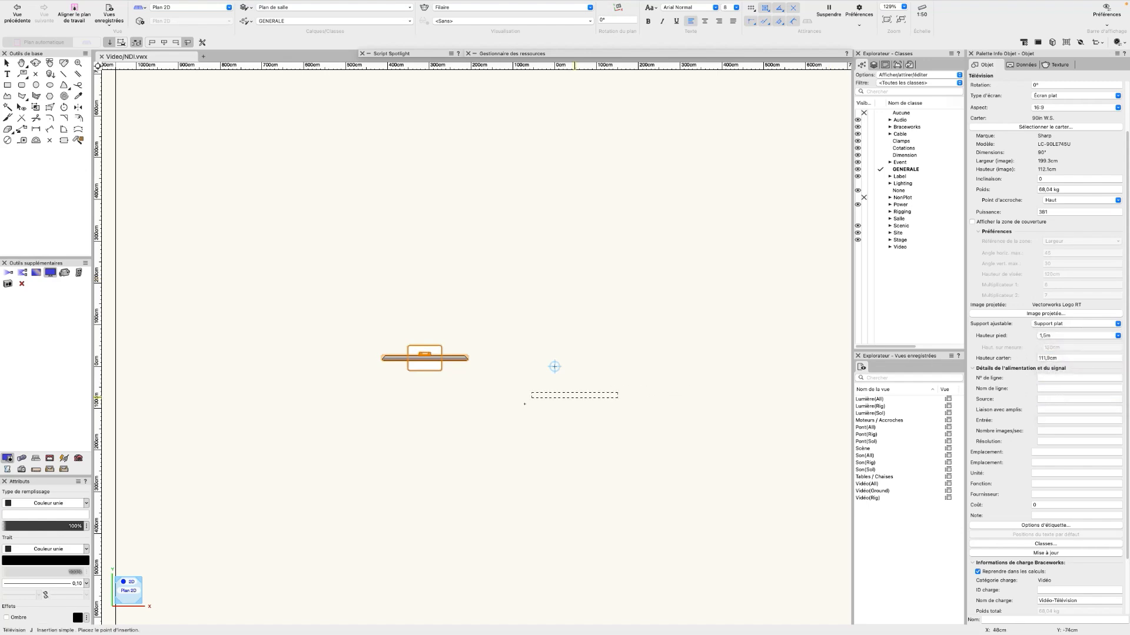
- Orbit the scene in 3D to examine the television on its stand
{"action": "scroll", "coordinate": [550, 418], "scroll_direction": "down", "scroll_amount": 2}
{"action": "key", "text": "x"}
{"action": "mouse_move", "coordinate": [576, 514]}
{"action": "middle_mouse_down", "text": "super"}
{"action": "mouse_move", "coordinate": [486, 311]}
{"action": "mouse_move", "coordinate": [502, 288]}
{"action": "mouse_move", "coordinate": [468, 297]}
{"action": "mouse_move", "coordinate": [434, 368]}
{"action": "middle_mouse_up", "text": "super"}
{"action": "scroll", "coordinate": [434, 368], "scroll_direction": "up", "scroll_amount": 2}
{"action": "middle_click_drag", "start_coordinate": [511, 391], "coordinate": [560, 441]}
{"action": "left_click", "coordinate": [620, 213]}
{"action": "scroll", "coordinate": [541, 396], "scroll_direction": "up", "scroll_amount": 2}
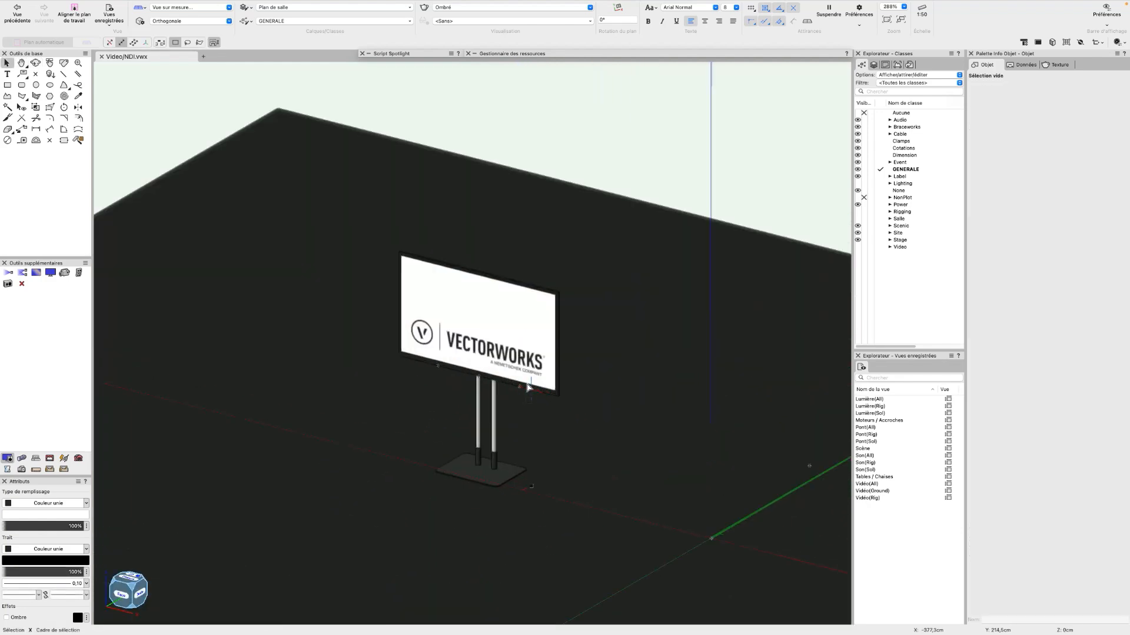
- Choose the ColorBars 16x9 RT texture as the television's projected image
{"action": "left_click", "coordinate": [488, 348]}
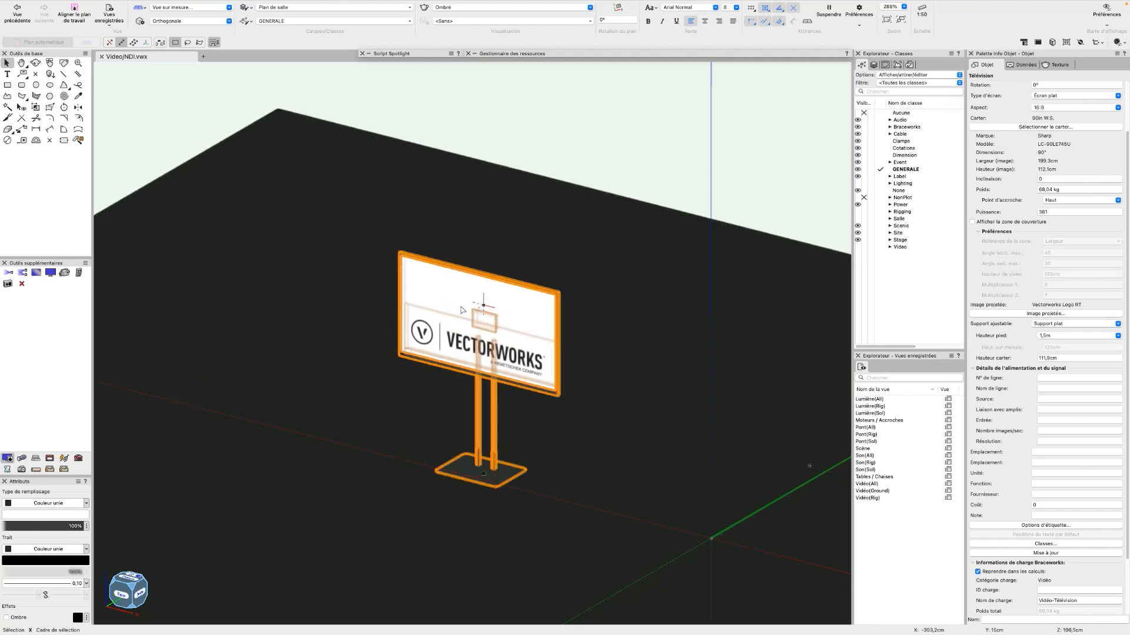
{"action": "left_click", "coordinate": [1031, 314]}
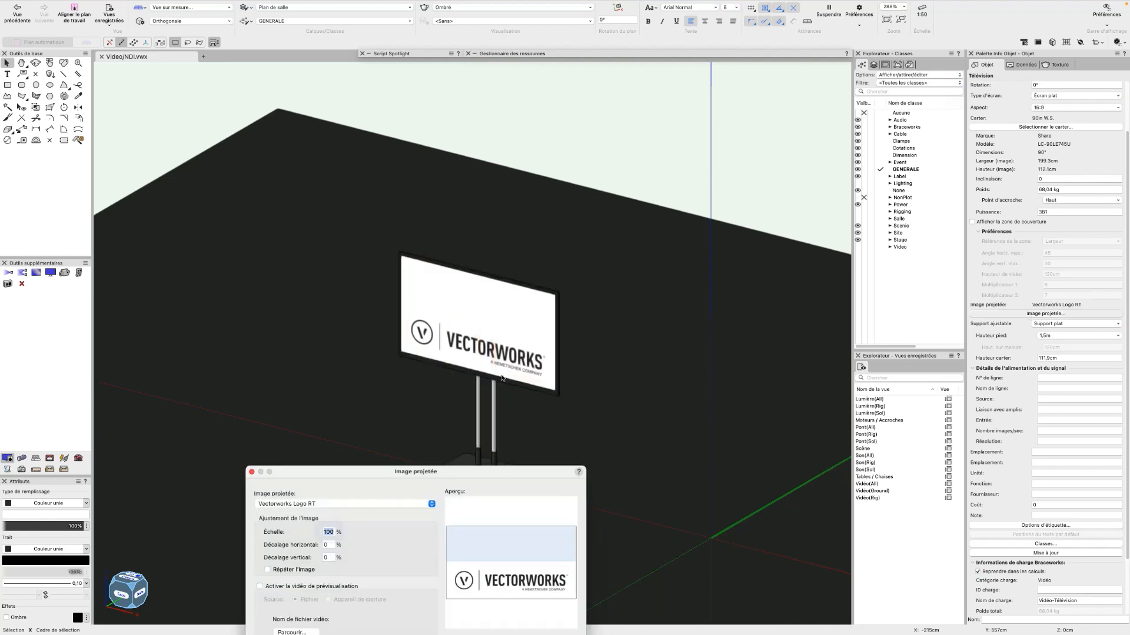
{"action": "left_click_drag", "start_coordinate": [470, 507], "coordinate": [697, 171]}
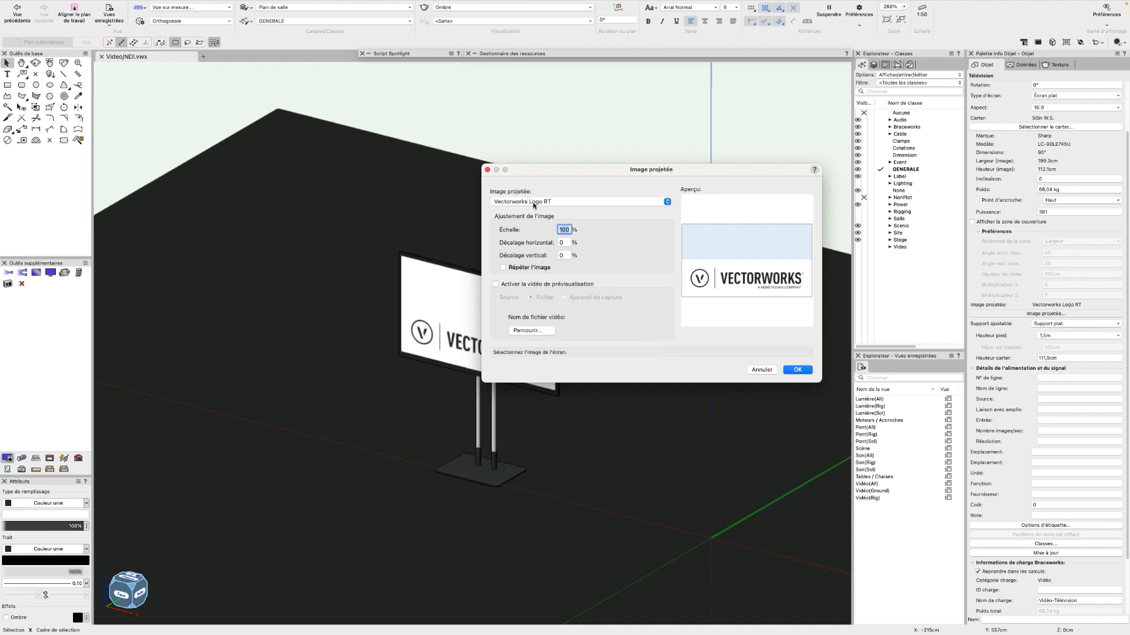
{"action": "left_click", "coordinate": [534, 202]}
{"action": "scroll", "coordinate": [616, 374], "scroll_direction": "down", "scroll_amount": 3}
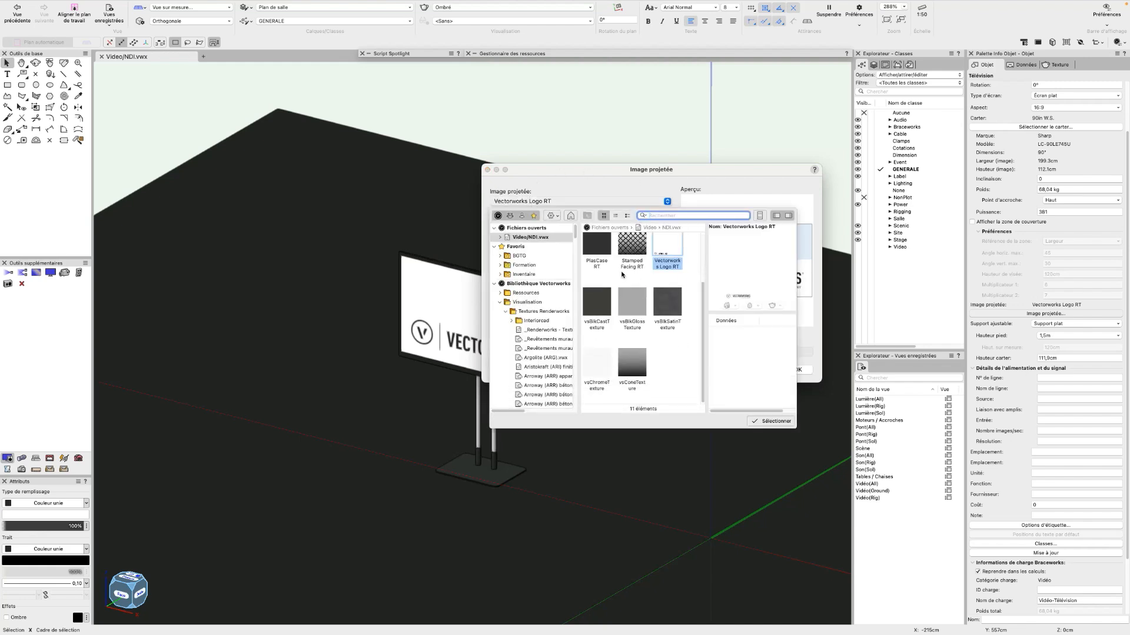
{"action": "scroll", "coordinate": [670, 263], "scroll_direction": "up", "scroll_amount": 3}
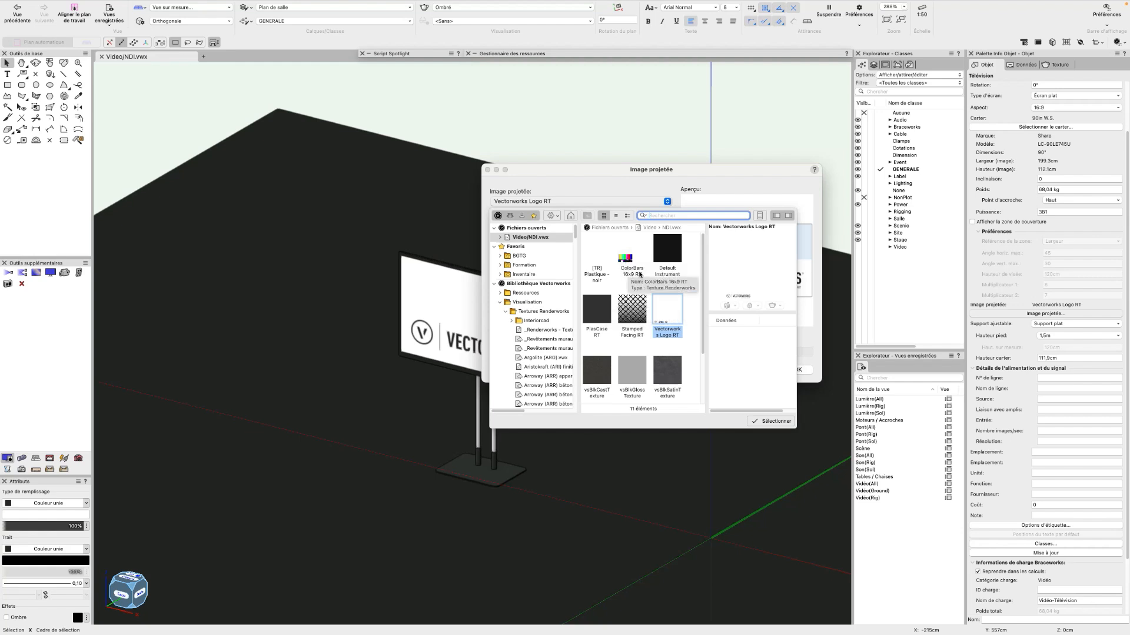
{"action": "left_click", "coordinate": [624, 269]}
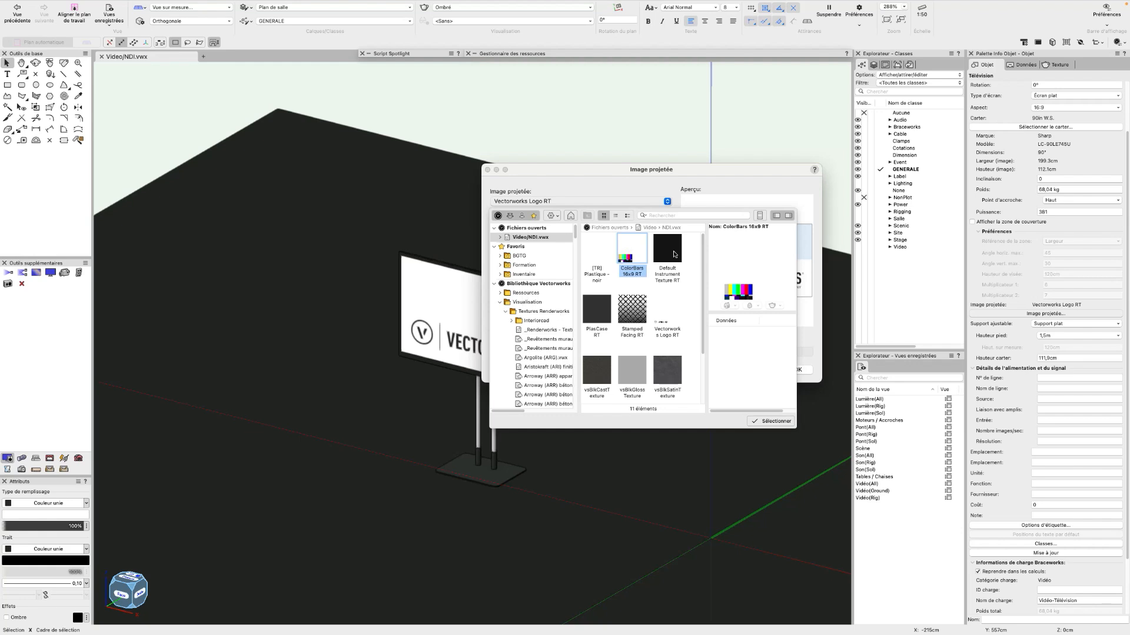
{"action": "double_click", "coordinate": [631, 260]}
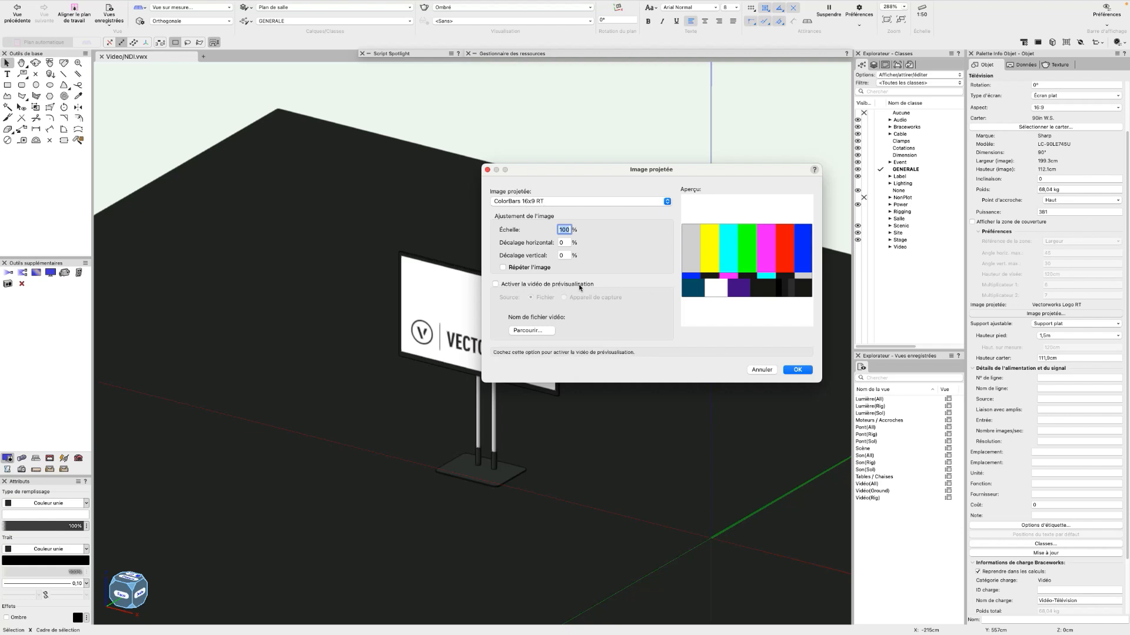
- Enable the preview video for the television and use the file Pentagon_VJ_background_loop.mp4 from the Sample folder as its source
{"action": "left_click", "coordinate": [576, 288]}
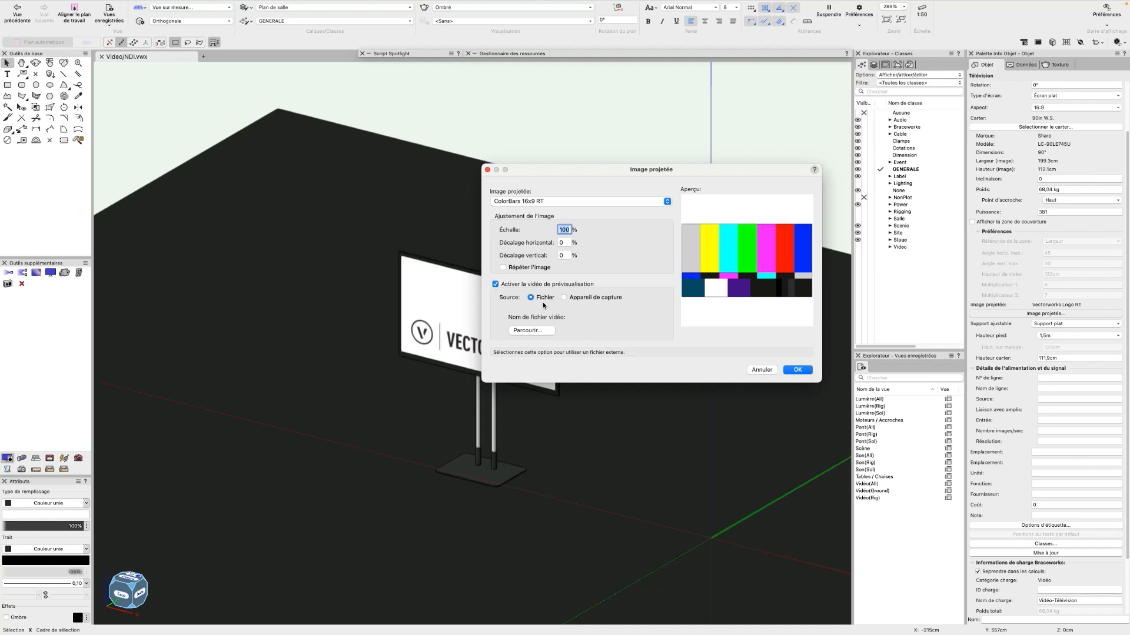
{"action": "left_click", "coordinate": [544, 332]}
{"action": "left_click", "coordinate": [533, 387]}
{"action": "left_click", "coordinate": [614, 251]}
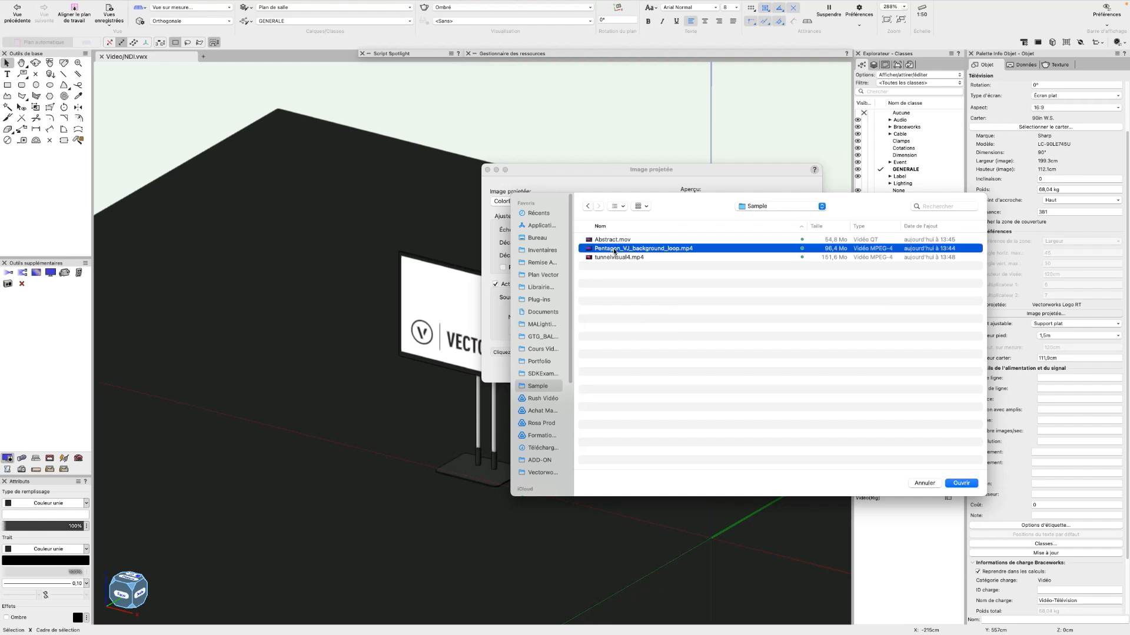
{"action": "double_click", "coordinate": [614, 250]}
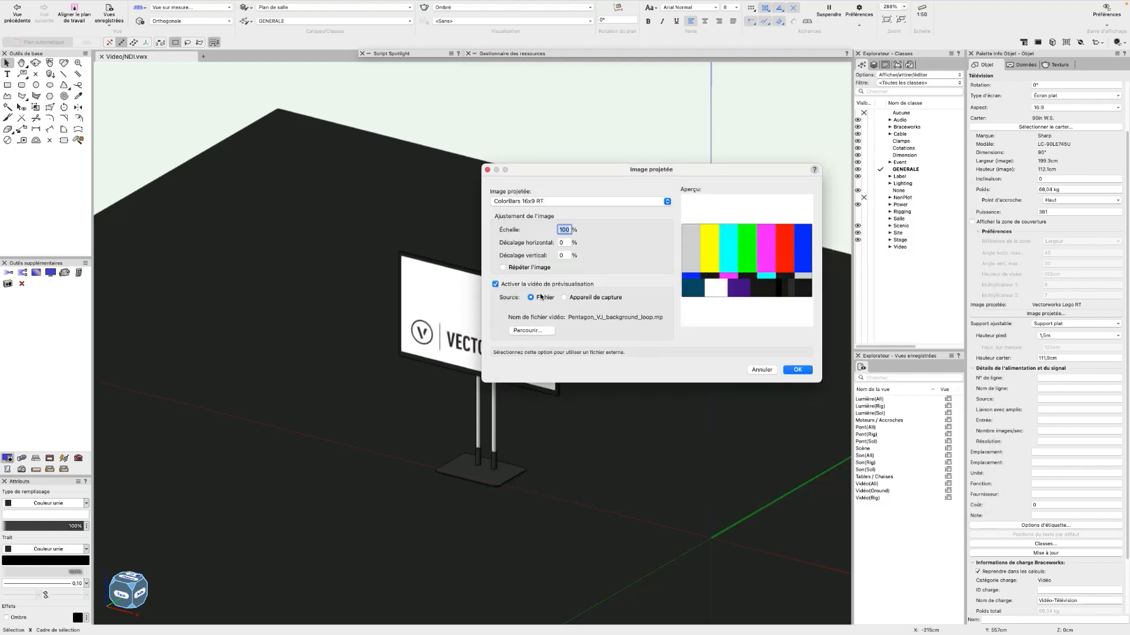
{"action": "left_click", "coordinate": [796, 369]}
- Deselect the television and start Showcase to play its preview video
{"action": "scroll", "coordinate": [517, 334], "scroll_direction": "up", "scroll_amount": 1}
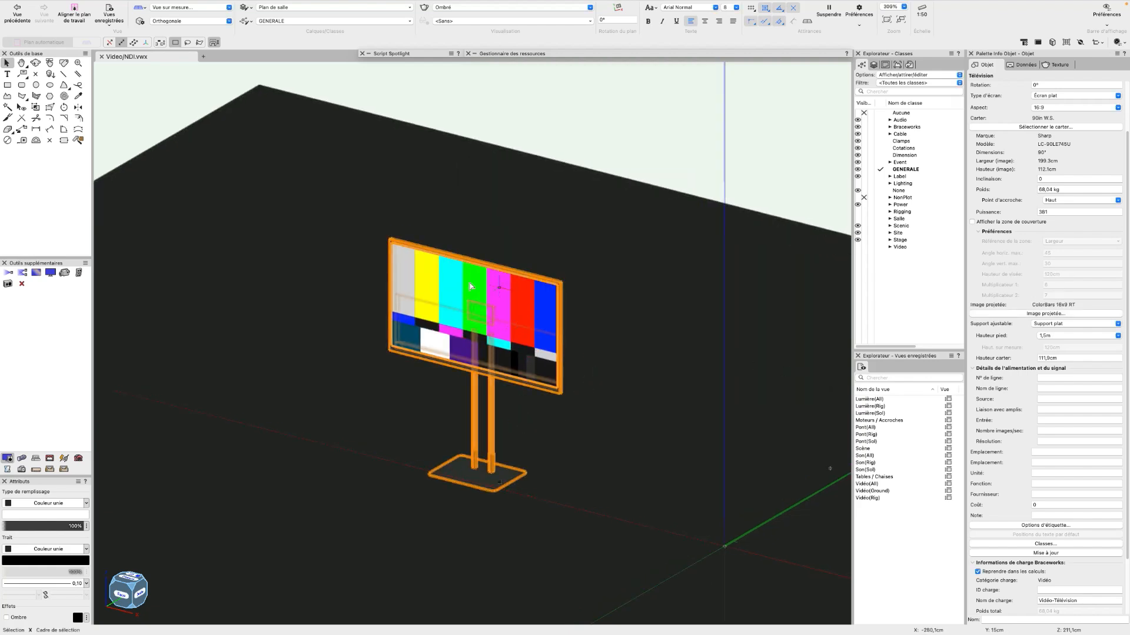
{"action": "key", "text": "shift+c"}
{"action": "left_click_drag", "start_coordinate": [595, 376], "coordinate": [588, 353]}
{"action": "key", "text": "x"}
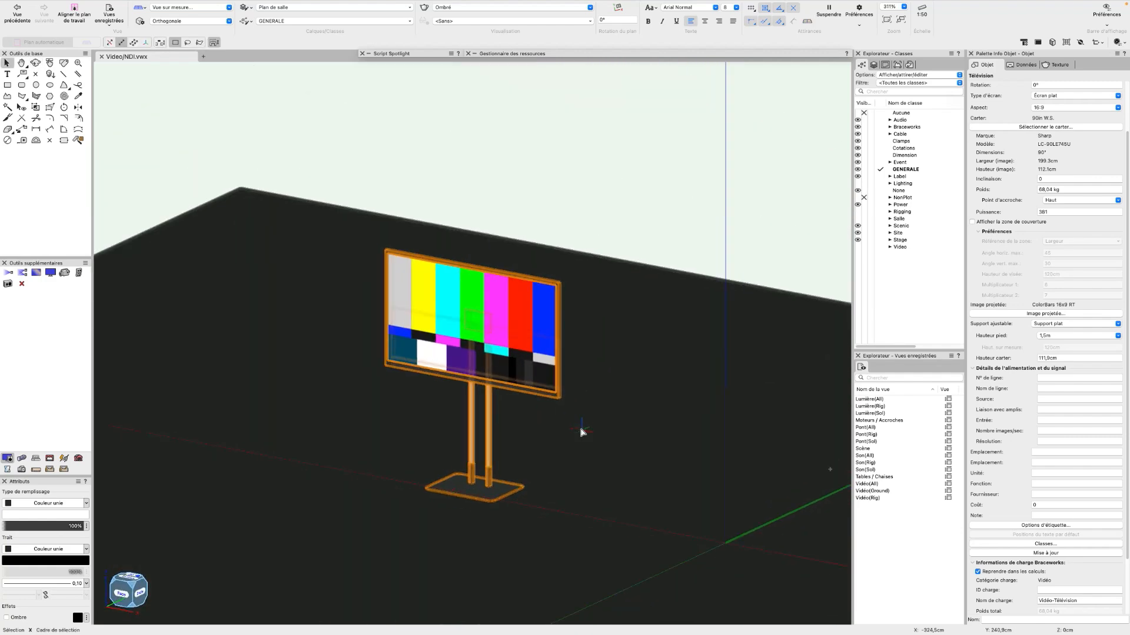
{"action": "left_click", "coordinate": [583, 434]}
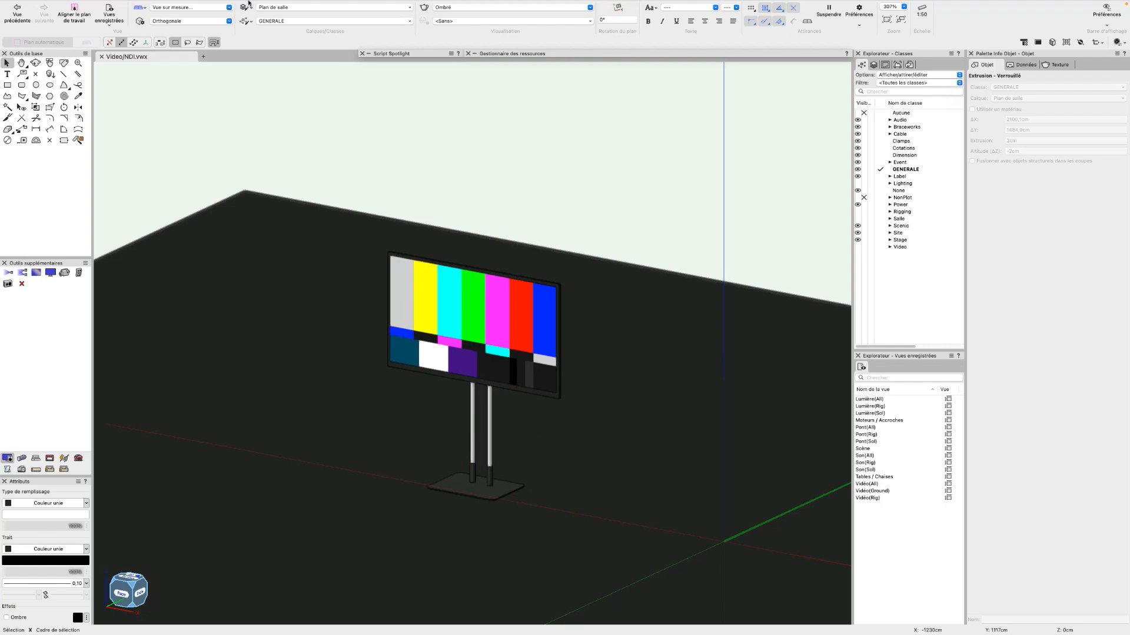
{"action": "left_click", "coordinate": [208, 6]}
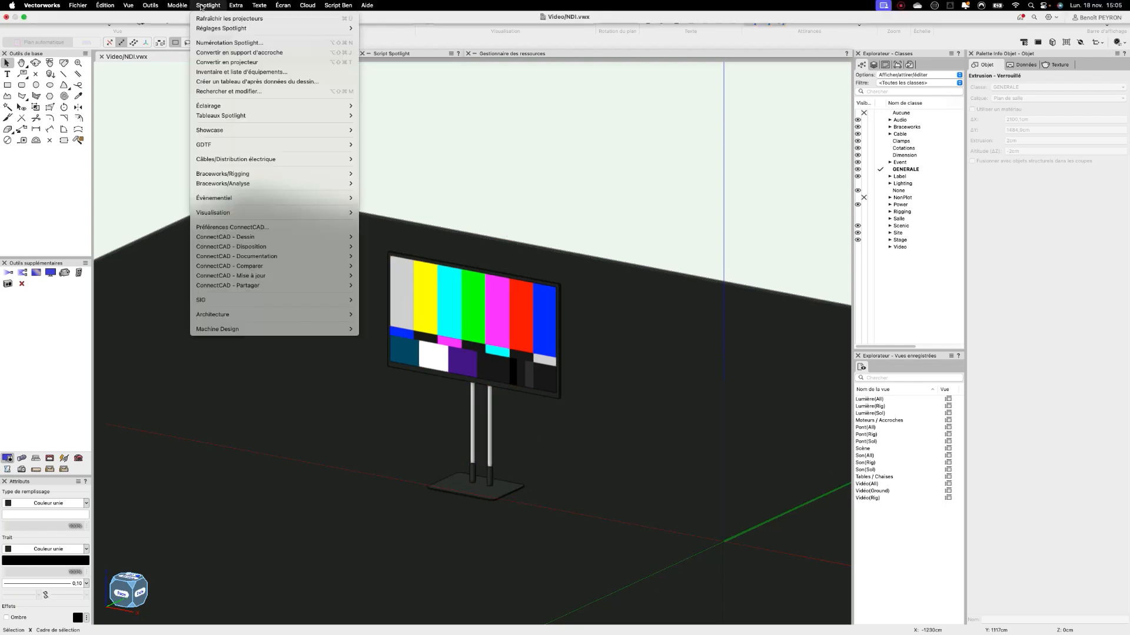
{"action": "mouse_move", "coordinate": [238, 134]}
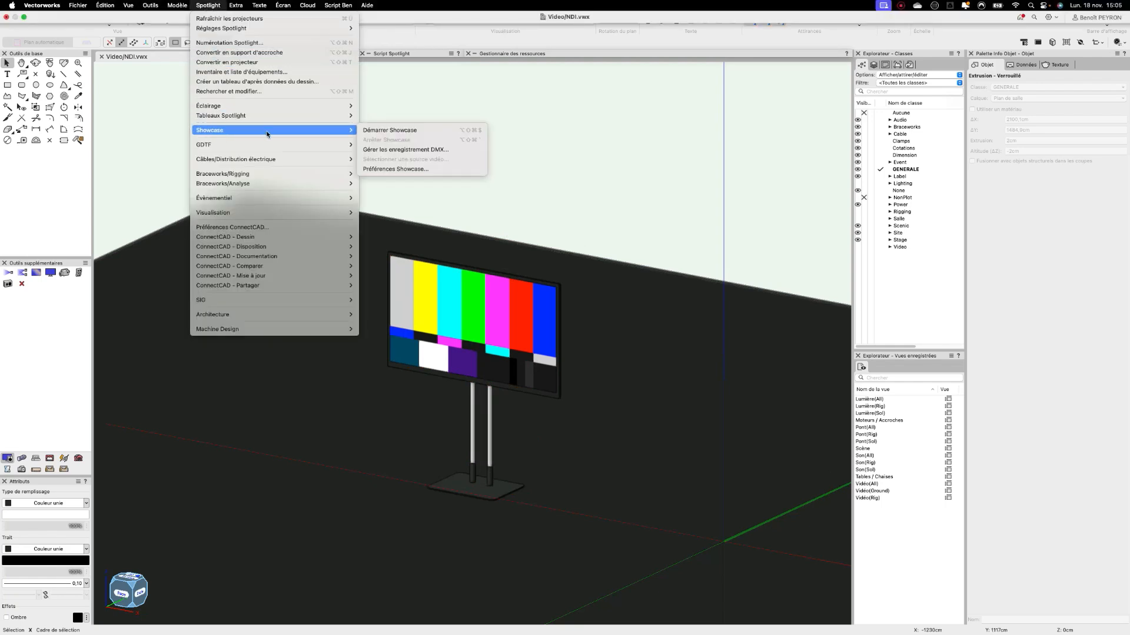
{"action": "left_click", "coordinate": [413, 131]}
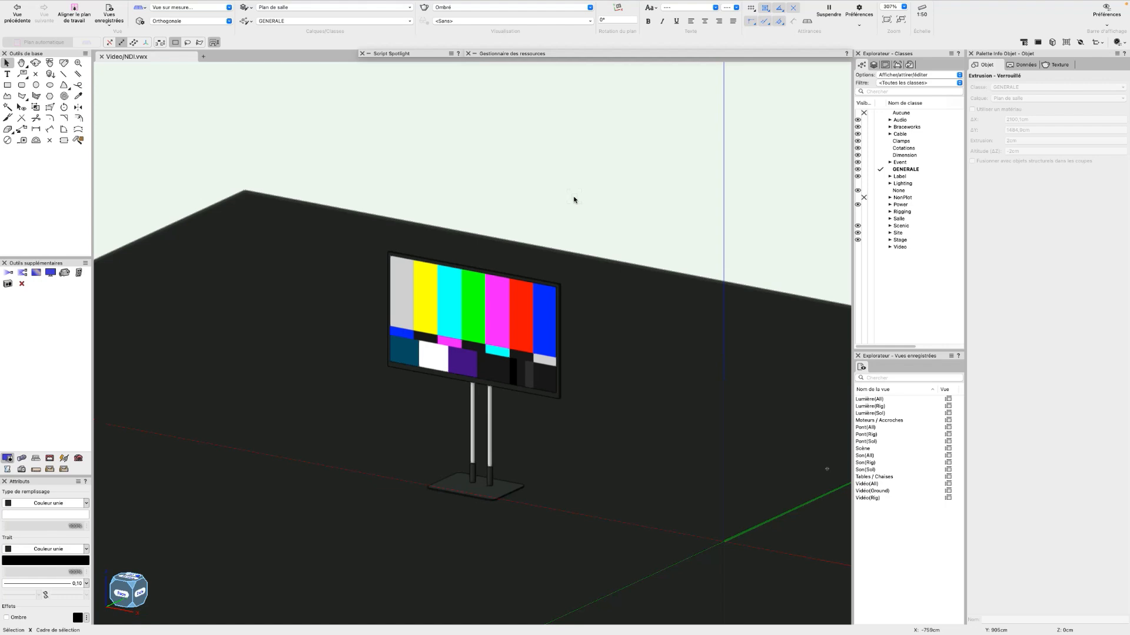
{"action": "left_click", "coordinate": [565, 217]}
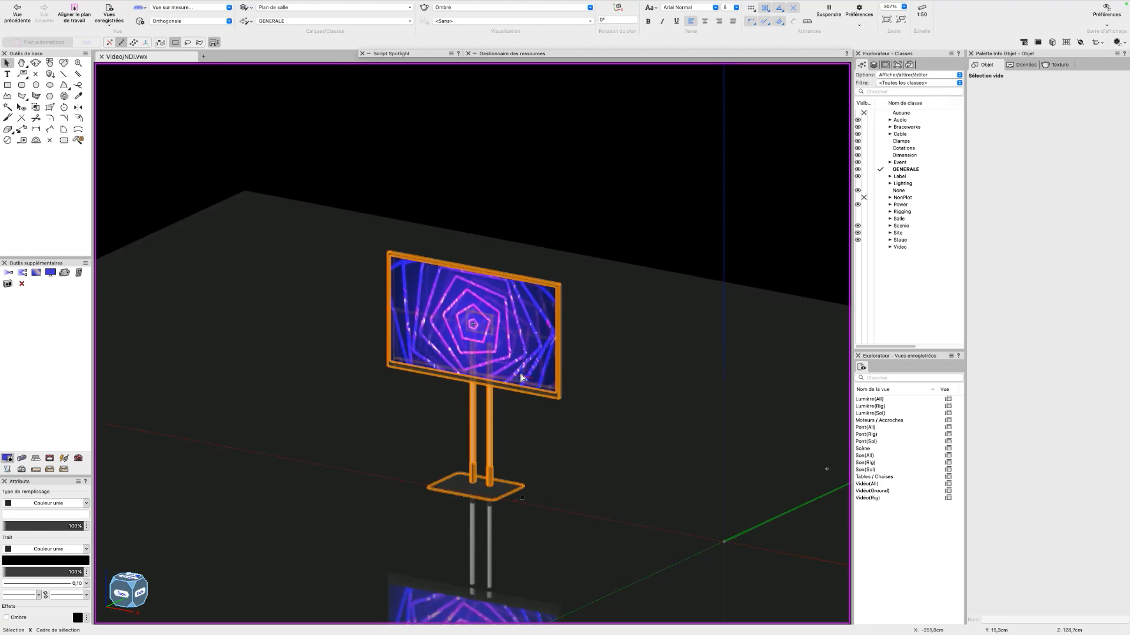
- Examine the video playing on the television's screen and its floor reflection from several angles, and stop Showcase
{"action": "left_click_drag", "start_coordinate": [517, 371], "coordinate": [512, 411]}
{"action": "key", "text": "x"}
{"action": "middle_click_drag", "start_coordinate": [509, 406], "coordinate": [530, 382], "text": "super"}
{"action": "scroll", "coordinate": [592, 232], "scroll_direction": "up", "scroll_amount": 3}
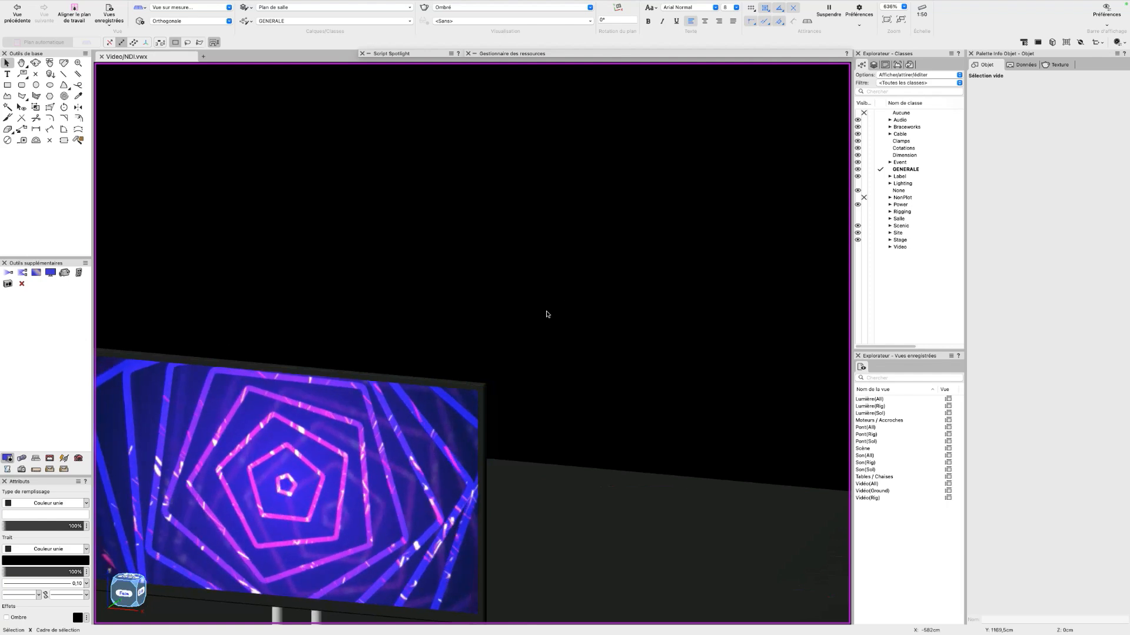
{"action": "middle_click_drag", "start_coordinate": [626, 267], "coordinate": [754, 166]}
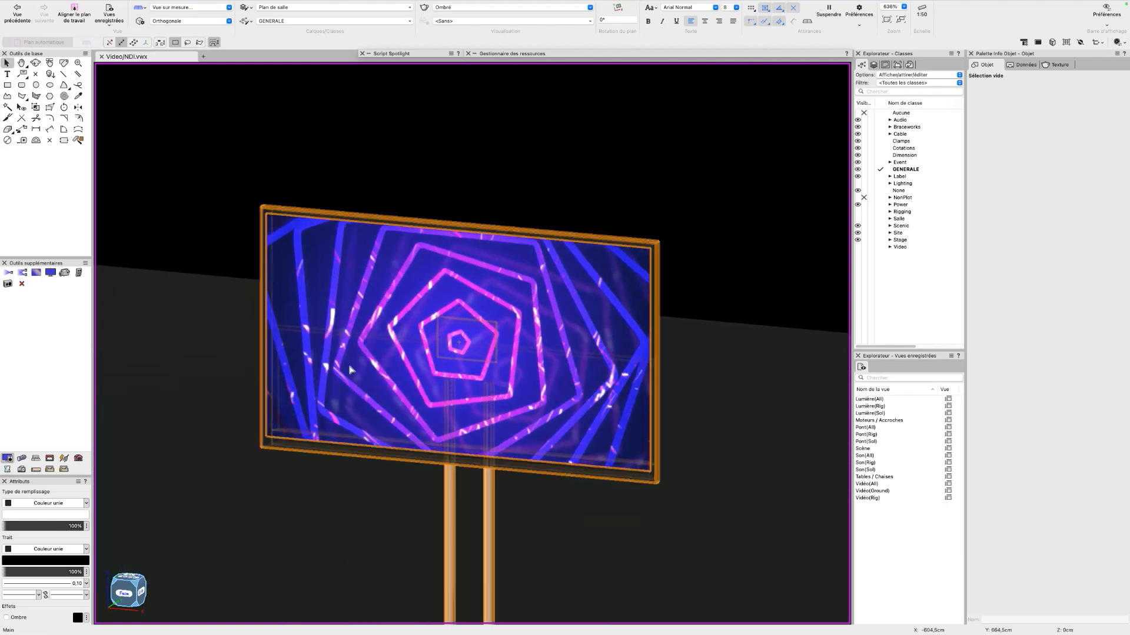
{"action": "scroll", "coordinate": [594, 344], "scroll_direction": "down", "scroll_amount": 1}
{"action": "middle_click_drag", "start_coordinate": [631, 360], "coordinate": [503, 270], "text": "super"}
{"action": "scroll", "coordinate": [633, 422], "scroll_direction": "down", "scroll_amount": 2}
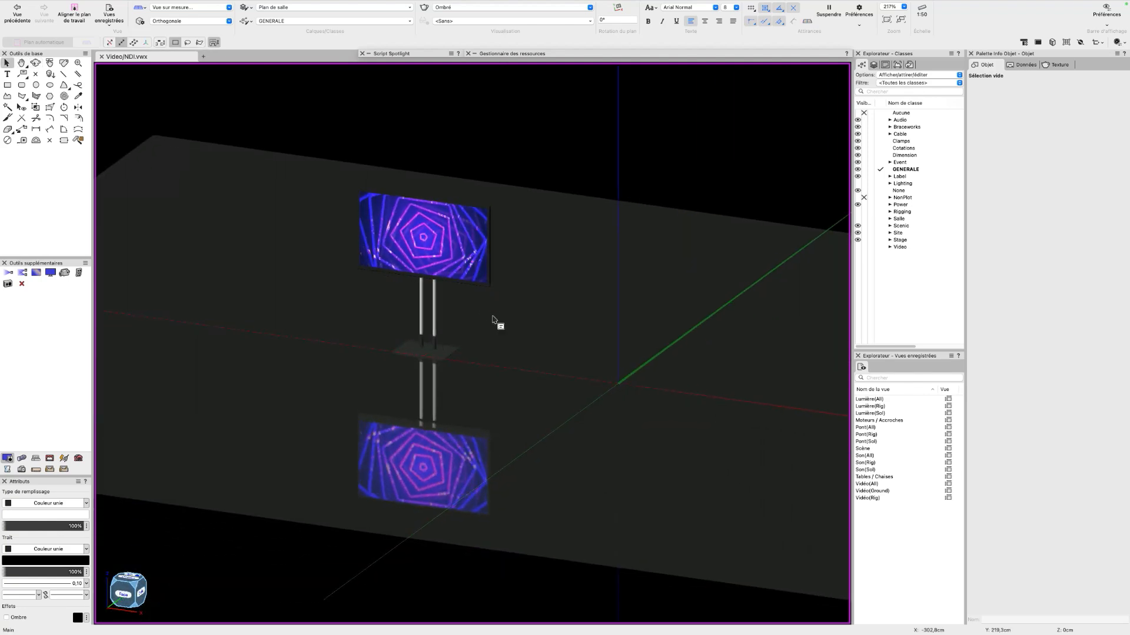
{"action": "middle_click_drag", "start_coordinate": [484, 333], "coordinate": [545, 392]}
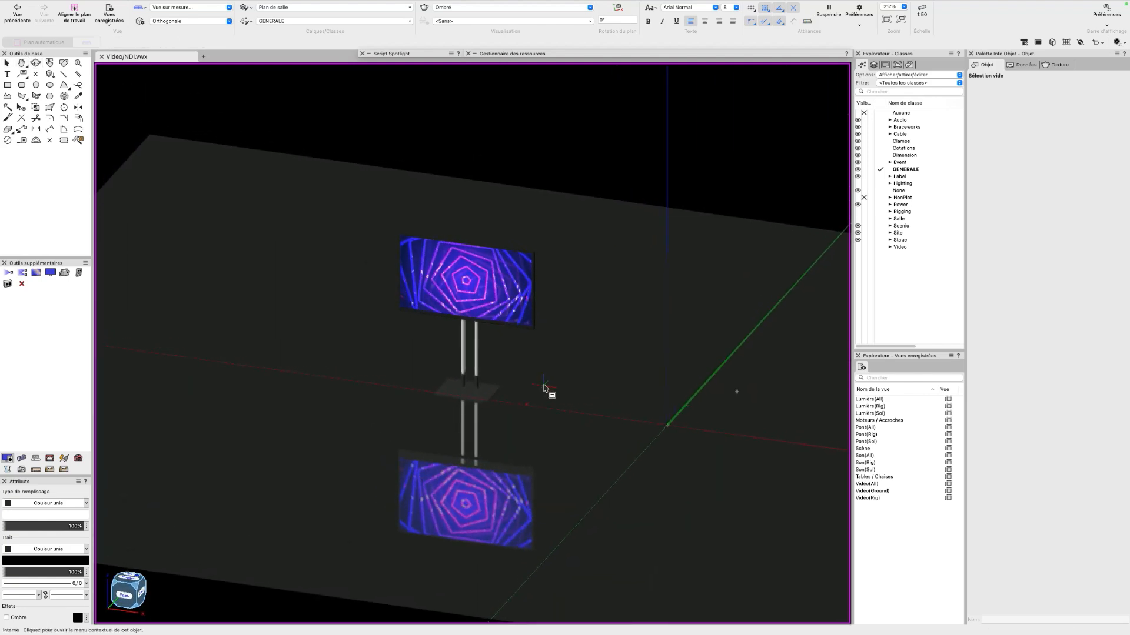
{"action": "scroll", "coordinate": [490, 394], "scroll_direction": "up", "scroll_amount": 1}
{"action": "left_click", "coordinate": [490, 394]}
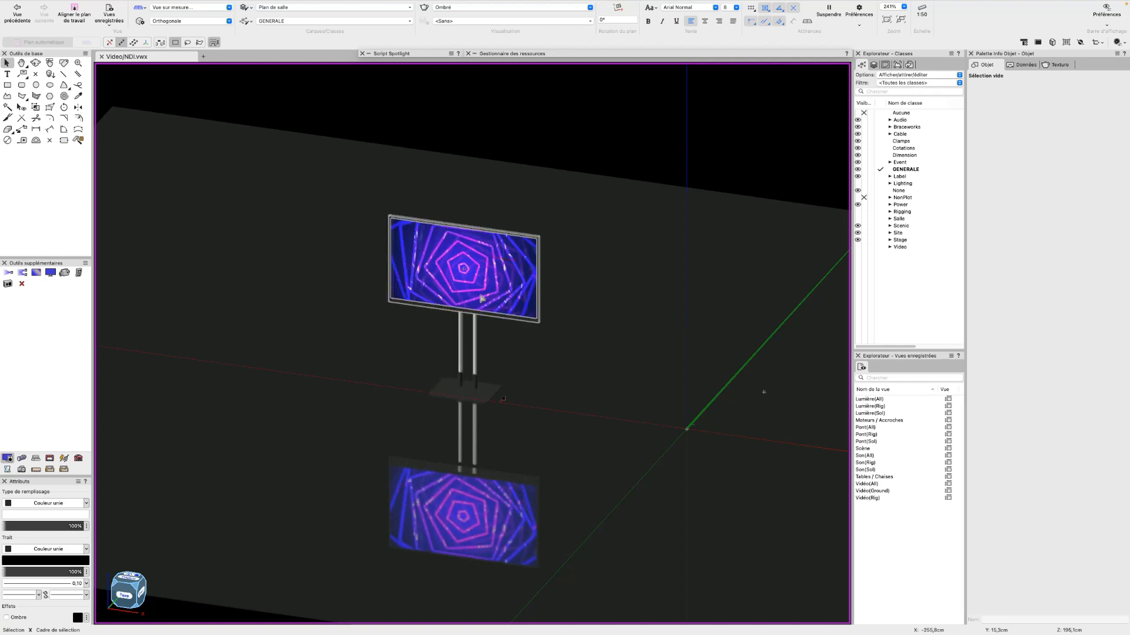
{"action": "key", "text": "Escape"}
- Move the television to about 800 cm left of the origin and return to the 2D plan view
{"action": "scroll", "coordinate": [479, 295], "scroll_direction": "down", "scroll_amount": 2}
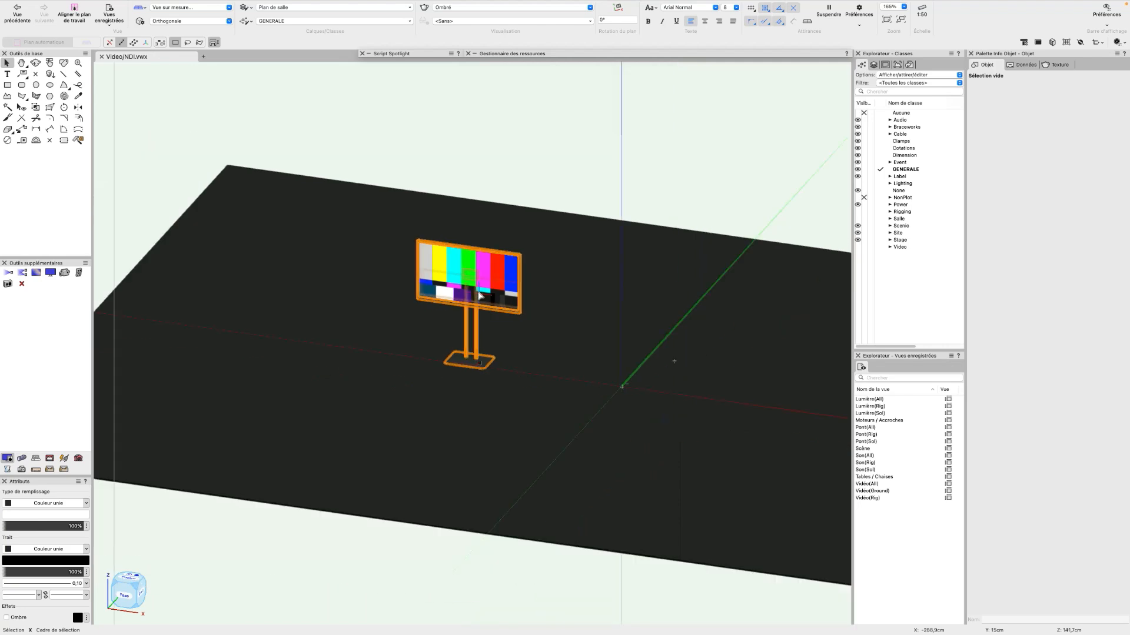
{"action": "middle_click_drag", "start_coordinate": [466, 353], "coordinate": [493, 386]}
{"action": "left_click_drag", "start_coordinate": [493, 386], "coordinate": [246, 351], "text": "alt"}
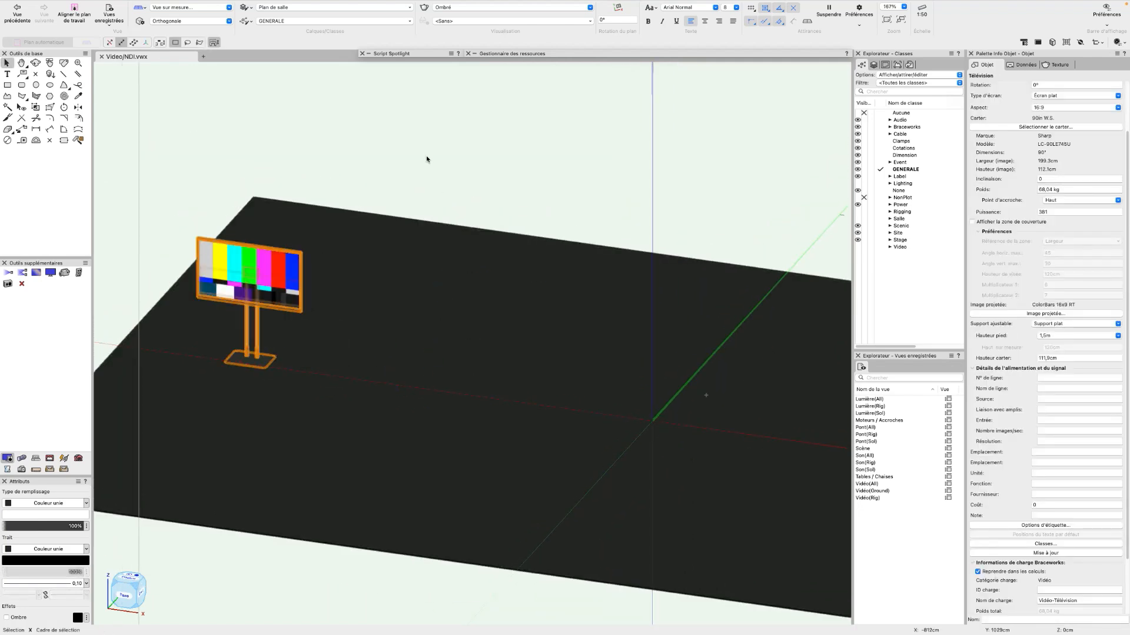
{"action": "left_click", "coordinate": [482, 176]}
{"action": "key", "text": "super+5"}
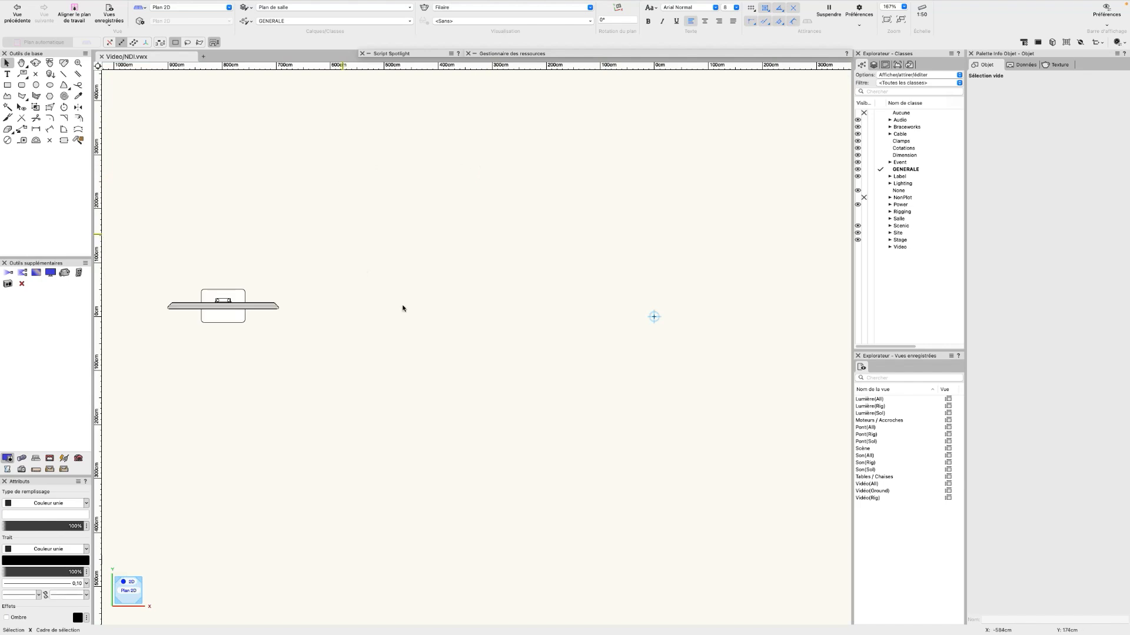
{"action": "scroll", "coordinate": [434, 320], "scroll_direction": "down", "scroll_amount": 3}
{"action": "middle_click_drag", "start_coordinate": [433, 321], "coordinate": [410, 338]}
{"action": "scroll", "coordinate": [410, 337], "scroll_direction": "up", "scroll_amount": 1}
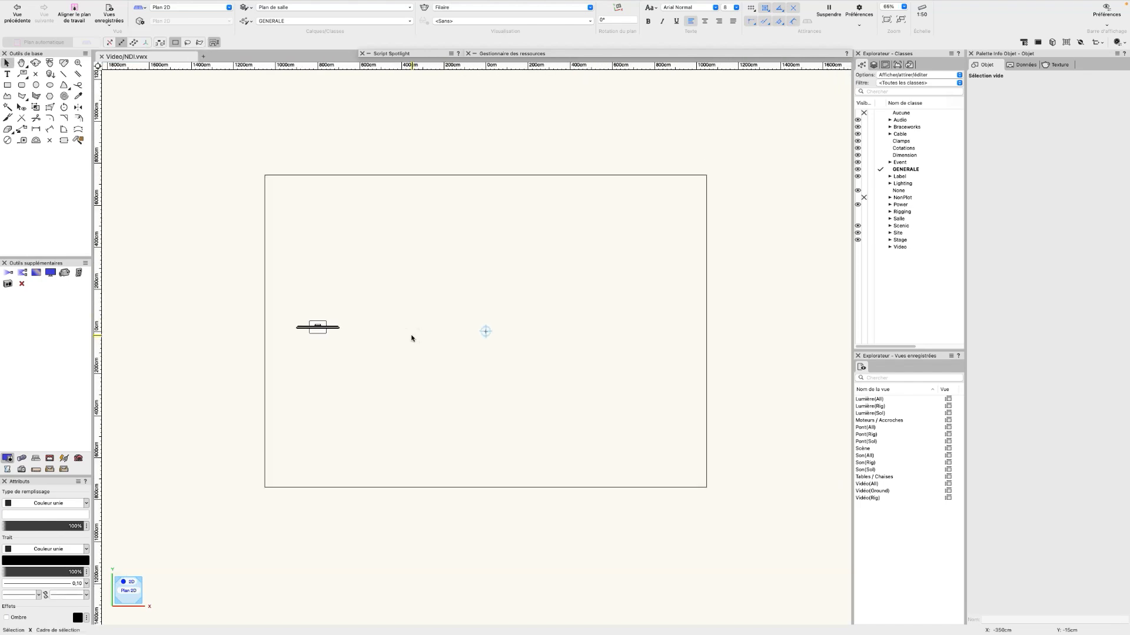
- Place an unrotated front-projection video screen, 16:9 and 9'x16', at about X -350 cm, Y 340 cm, between the television and the origin
{"action": "left_click", "coordinate": [8, 273]}
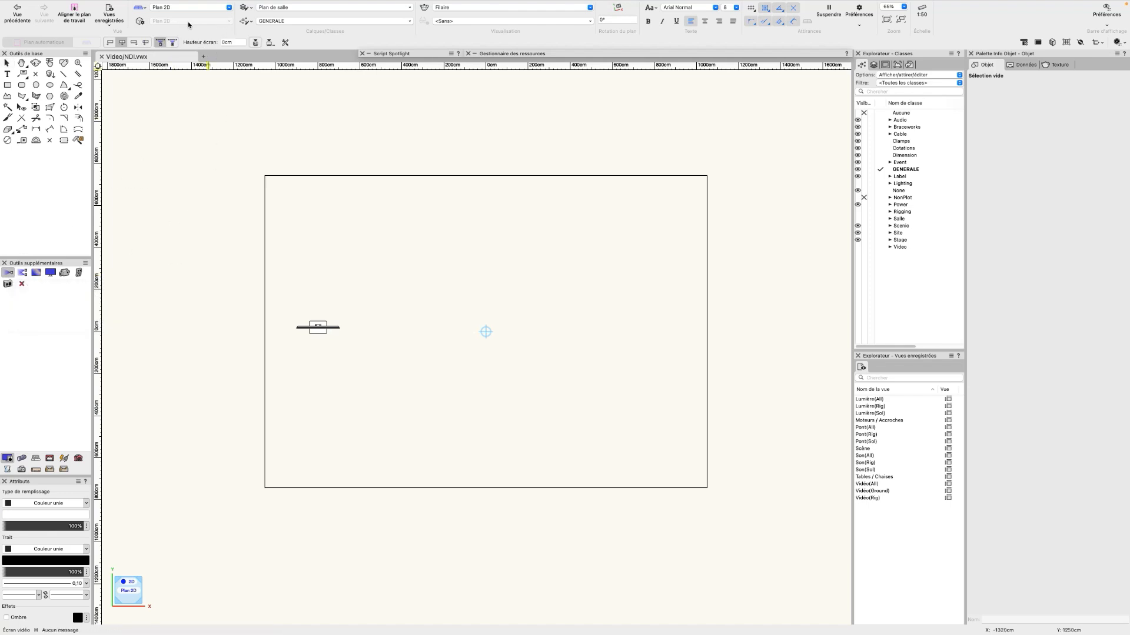
{"action": "left_click", "coordinate": [285, 44]}
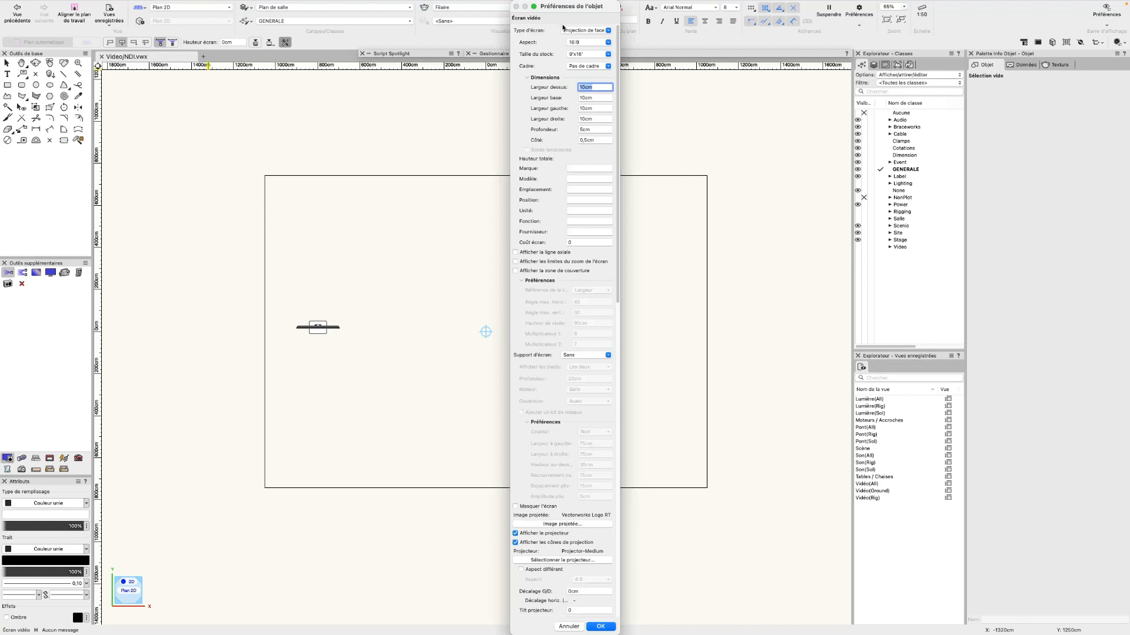
{"action": "left_click", "coordinate": [589, 29]}
{"action": "left_click", "coordinate": [590, 29]}
{"action": "left_click", "coordinate": [601, 627]}
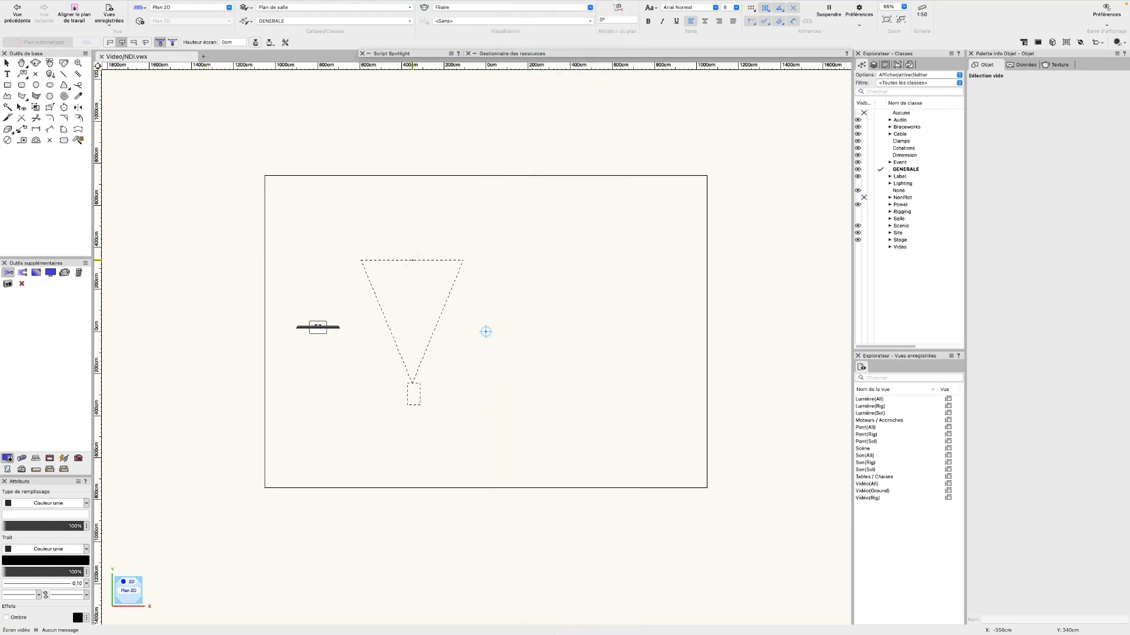
{"action": "left_click", "coordinate": [411, 260]}
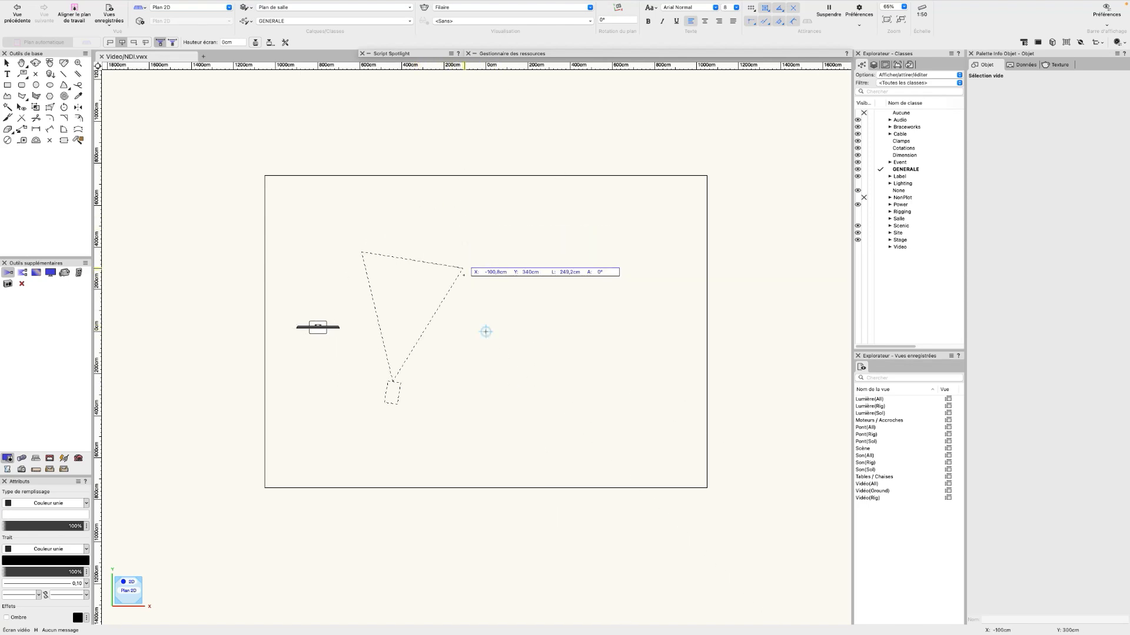
{"action": "left_click", "coordinate": [468, 260]}
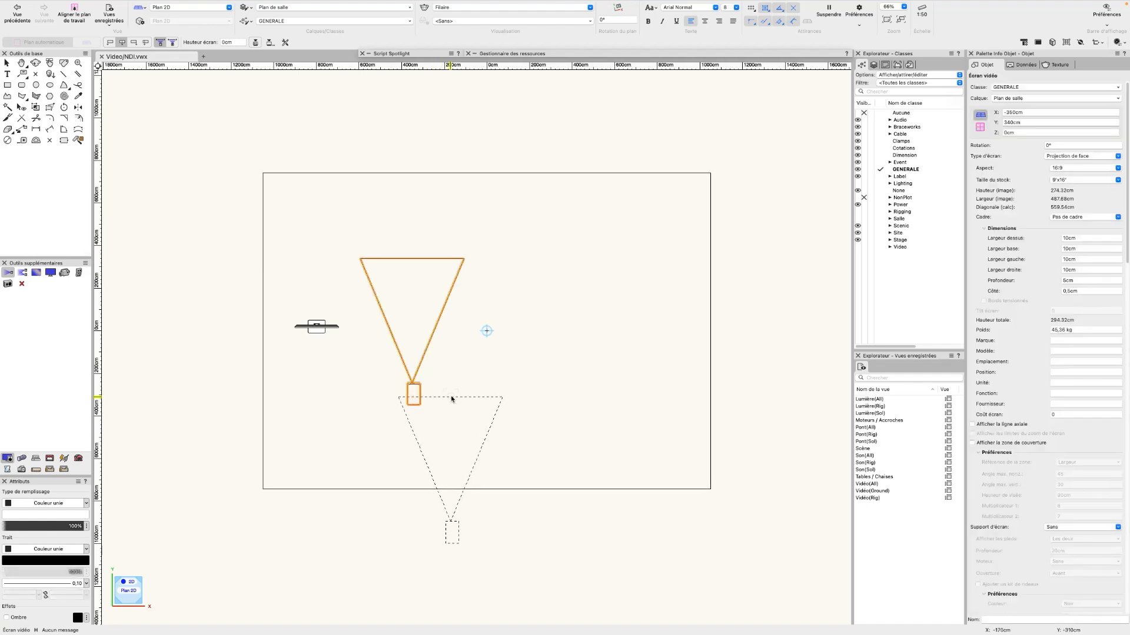
- Examine the projection screen and its projector beside the television in a shaded 3D view, and deselect the screen
{"action": "key", "text": "shift+c"}
{"action": "left_click_drag", "start_coordinate": [496, 451], "coordinate": [391, 245]}
{"action": "key", "text": "x"}
{"action": "scroll", "coordinate": [481, 321], "scroll_direction": "up", "scroll_amount": 1}
{"action": "scroll", "coordinate": [482, 321], "scroll_direction": "up", "scroll_amount": 8}
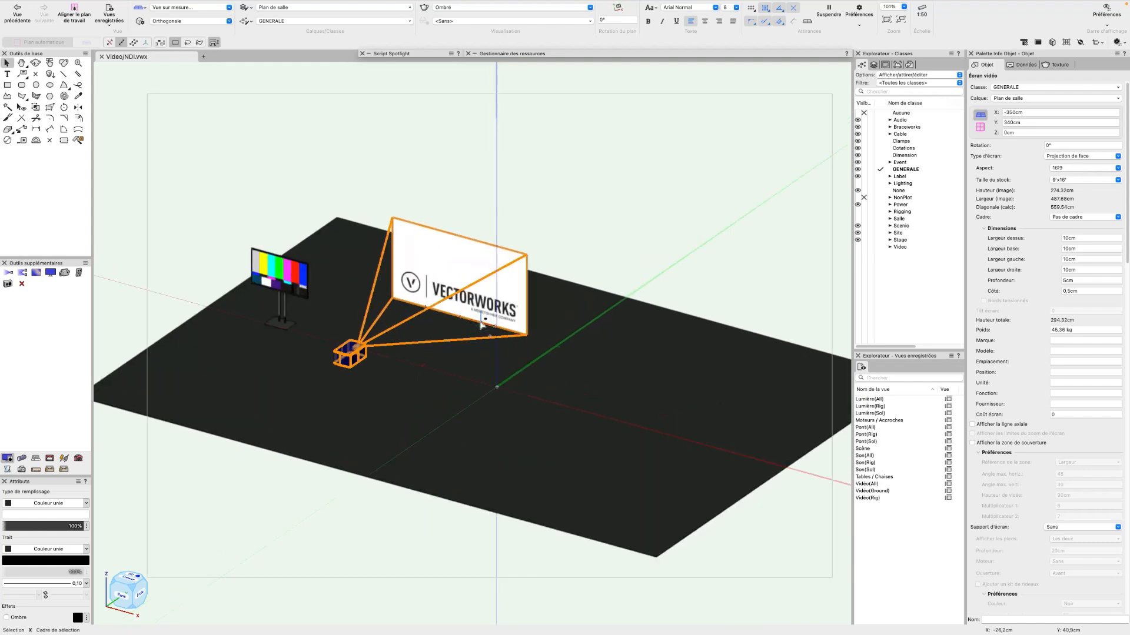
{"action": "middle_click_drag", "start_coordinate": [529, 416], "coordinate": [475, 343]}
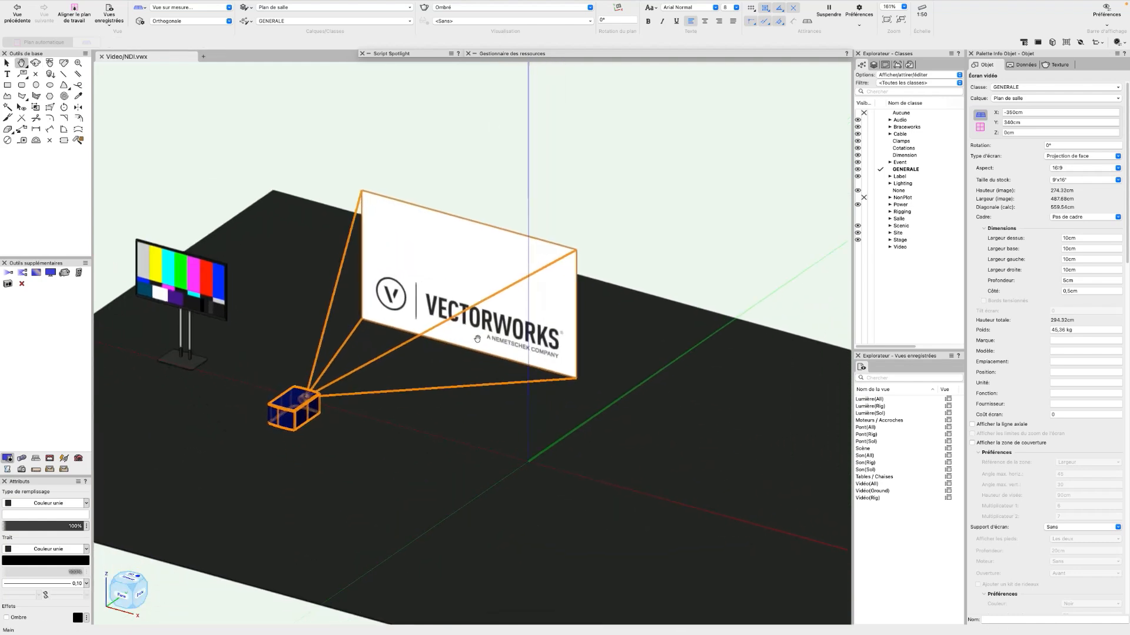
{"action": "scroll", "coordinate": [480, 345], "scroll_direction": "down", "scroll_amount": 5}
{"action": "left_click", "coordinate": [539, 214]}
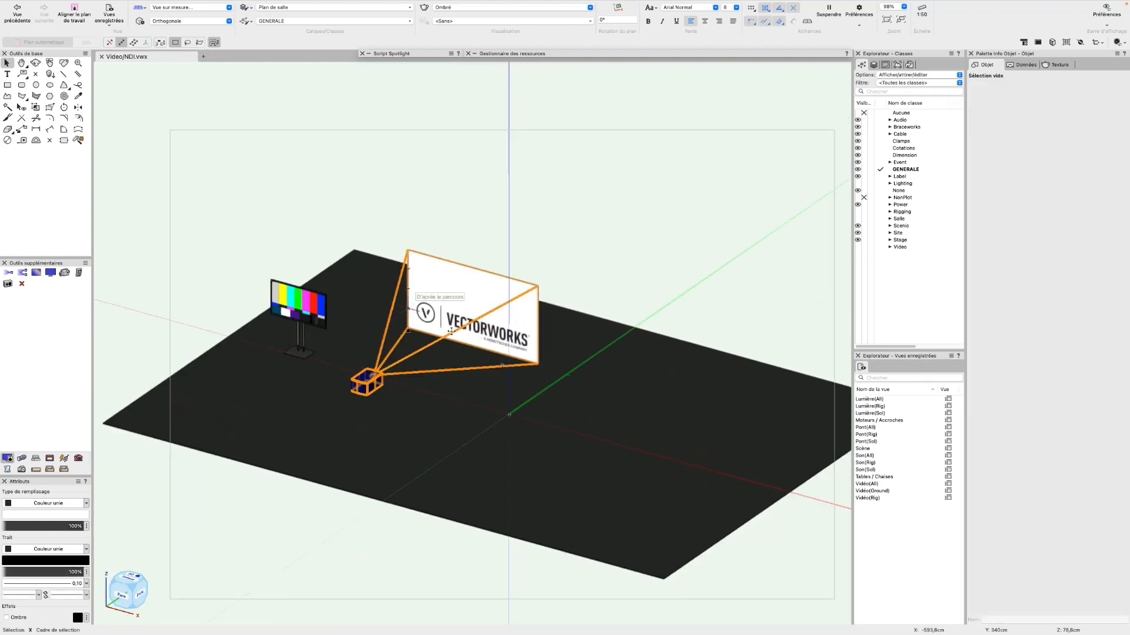
- Enable the preview video for the projection screen with a capture device as its source, naming the capture source NDI
{"action": "left_click", "coordinate": [483, 302]}
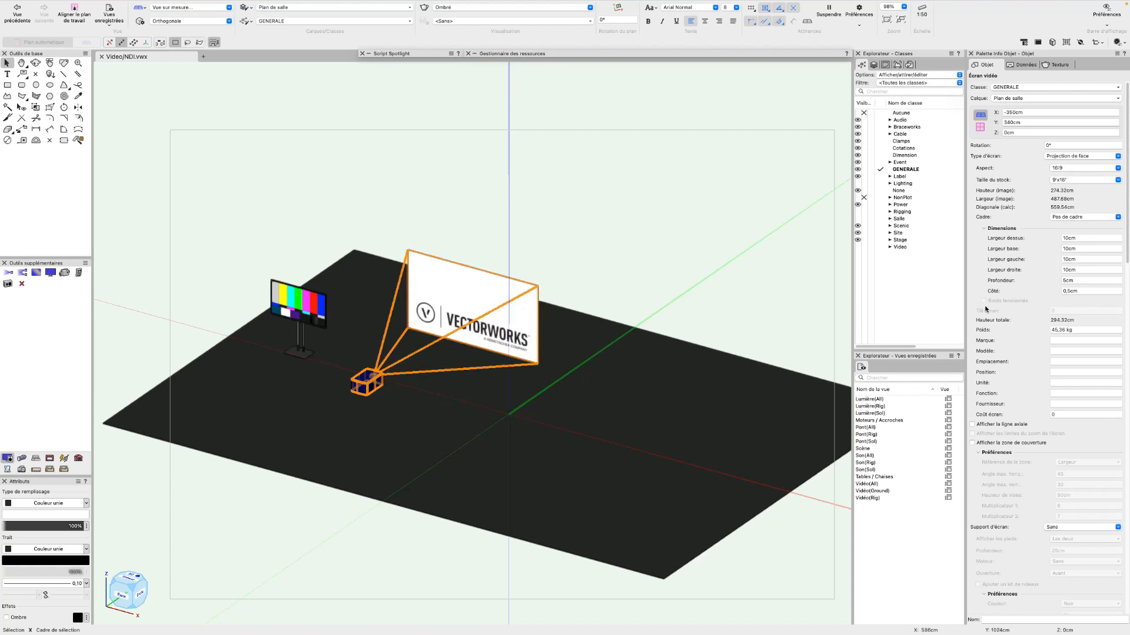
{"action": "scroll", "coordinate": [1012, 365], "scroll_direction": "down", "scroll_amount": 12}
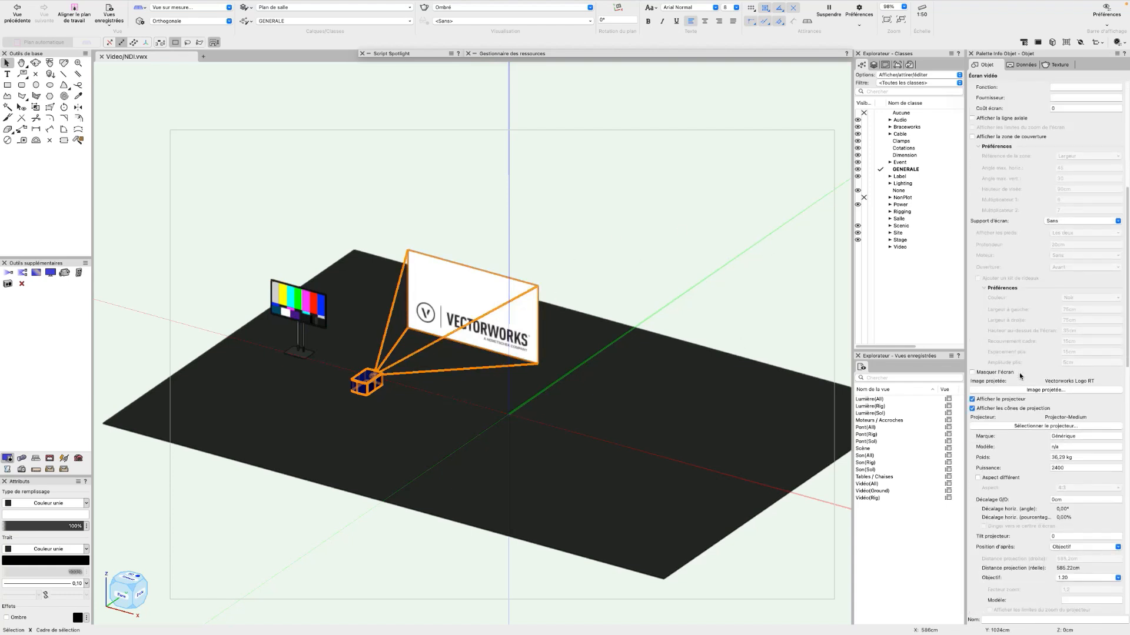
{"action": "left_click", "coordinate": [1055, 390]}
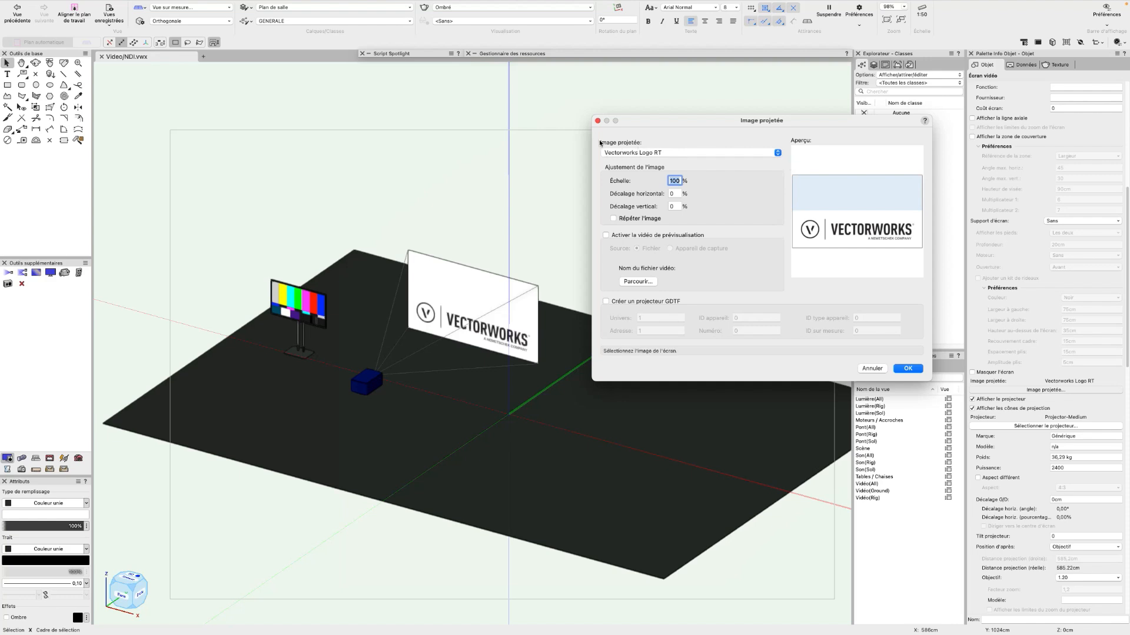
{"action": "left_click", "coordinate": [681, 152]}
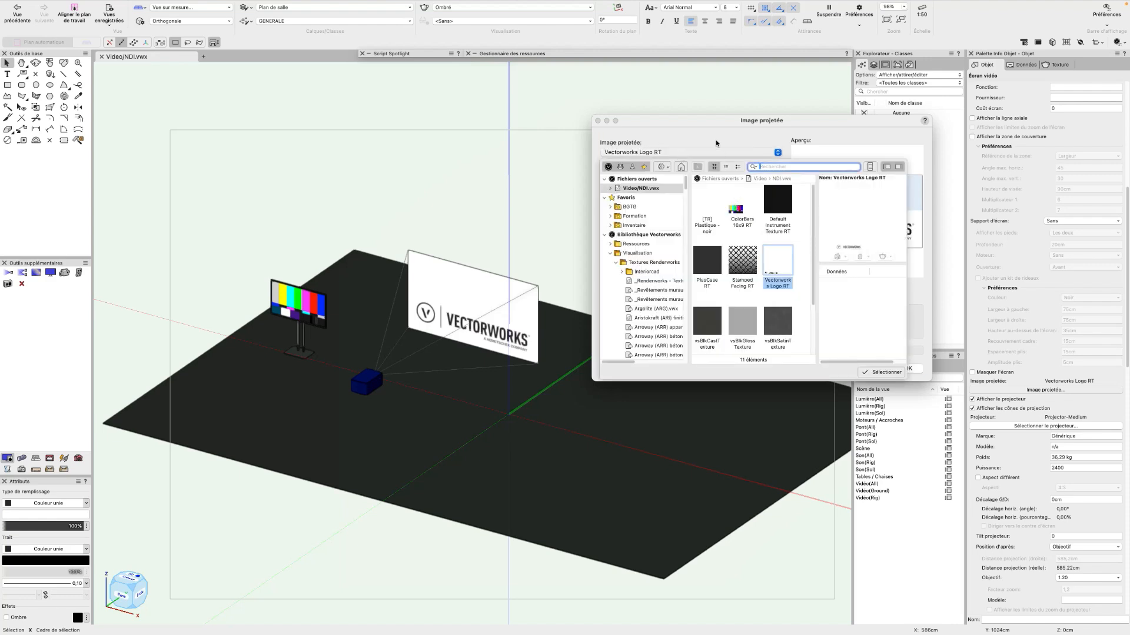
{"action": "left_click", "coordinate": [617, 154]}
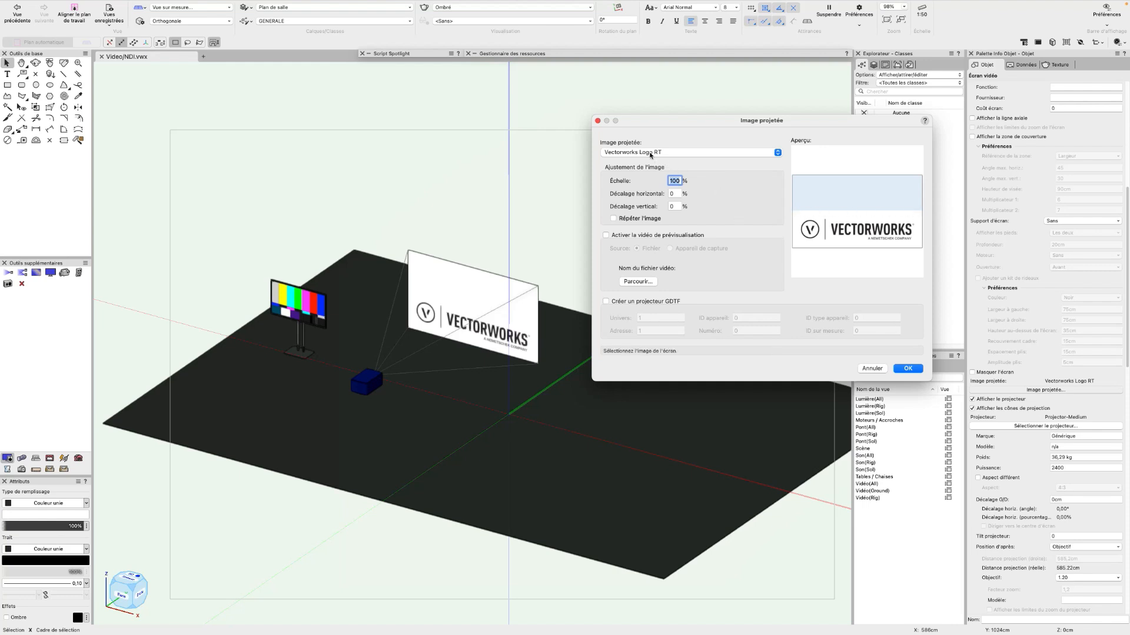
{"action": "left_click", "coordinate": [607, 235]}
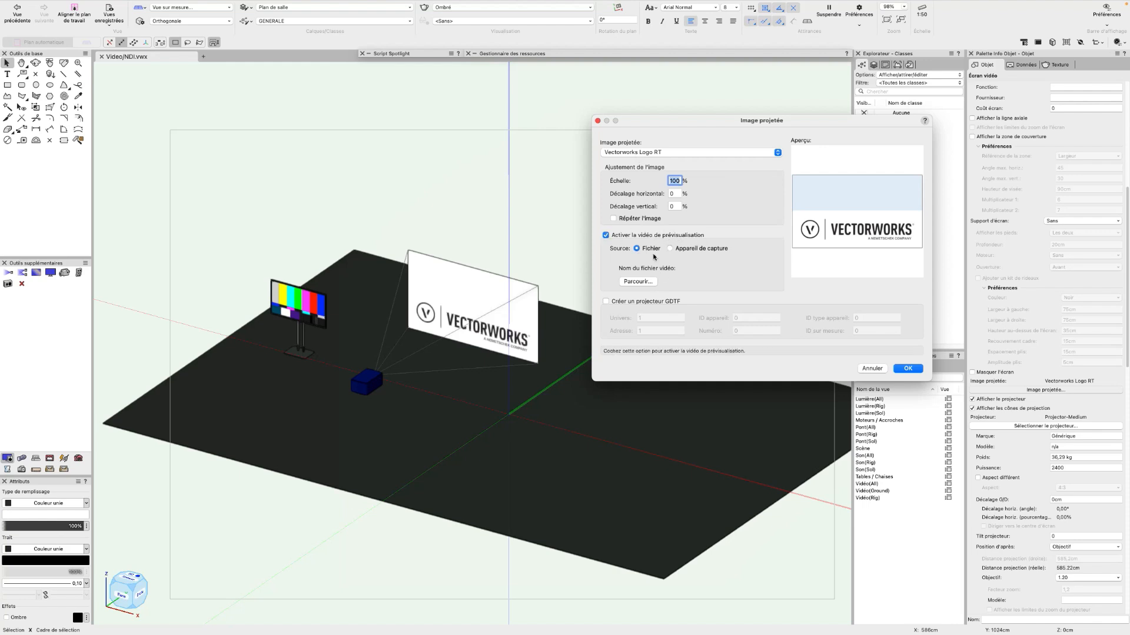
{"action": "left_click", "coordinate": [700, 249]}
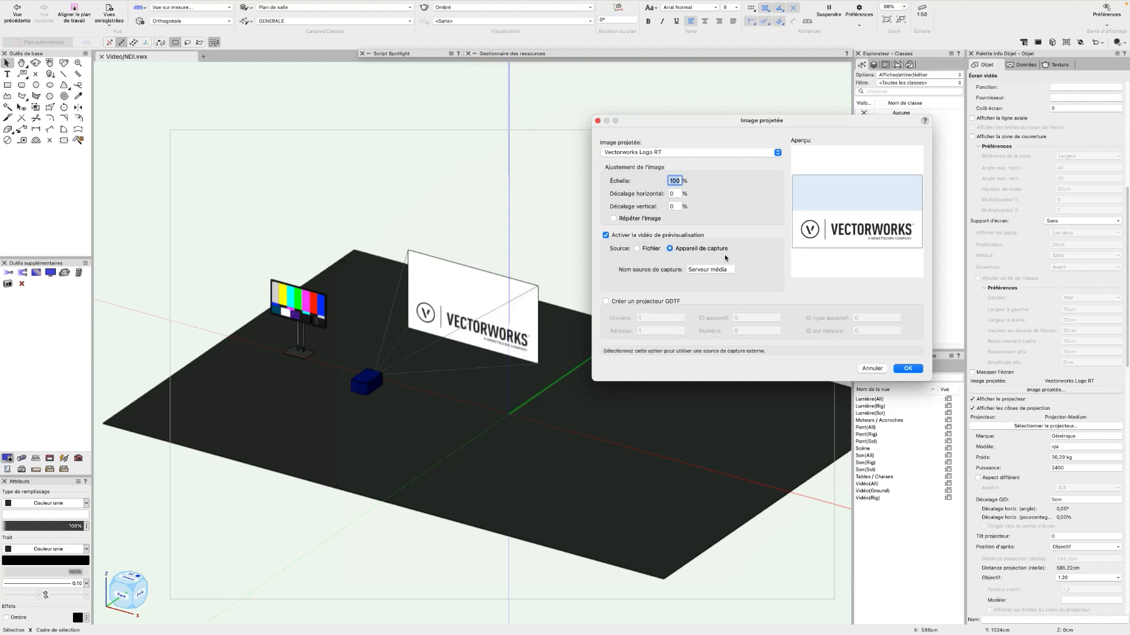
{"action": "left_click", "coordinate": [709, 269]}
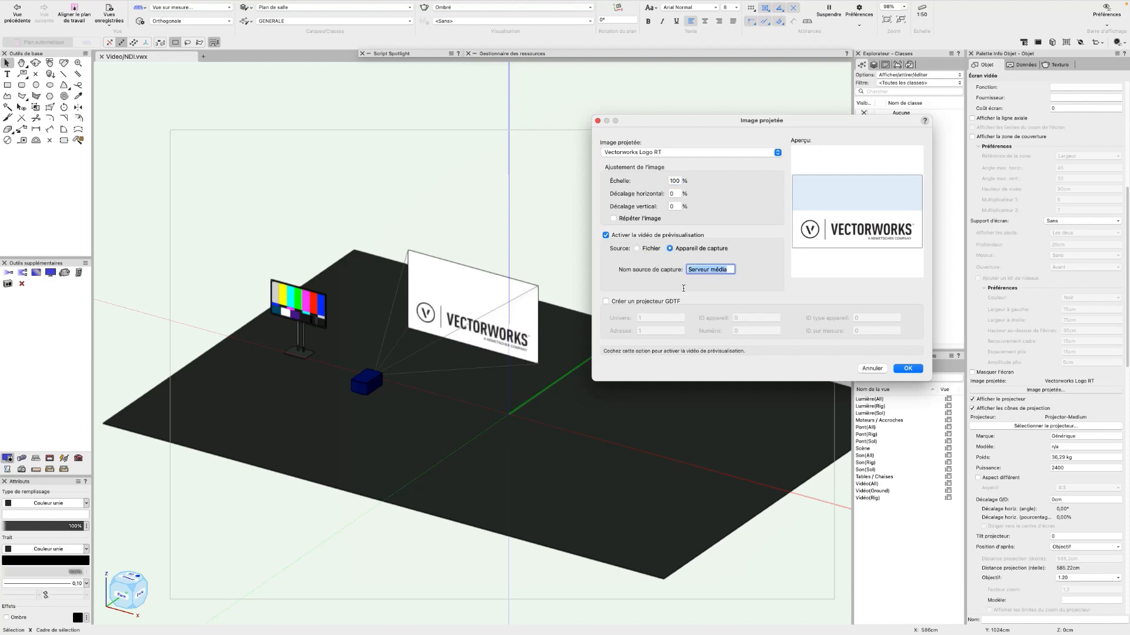
{"action": "type", "text": "NDI"}
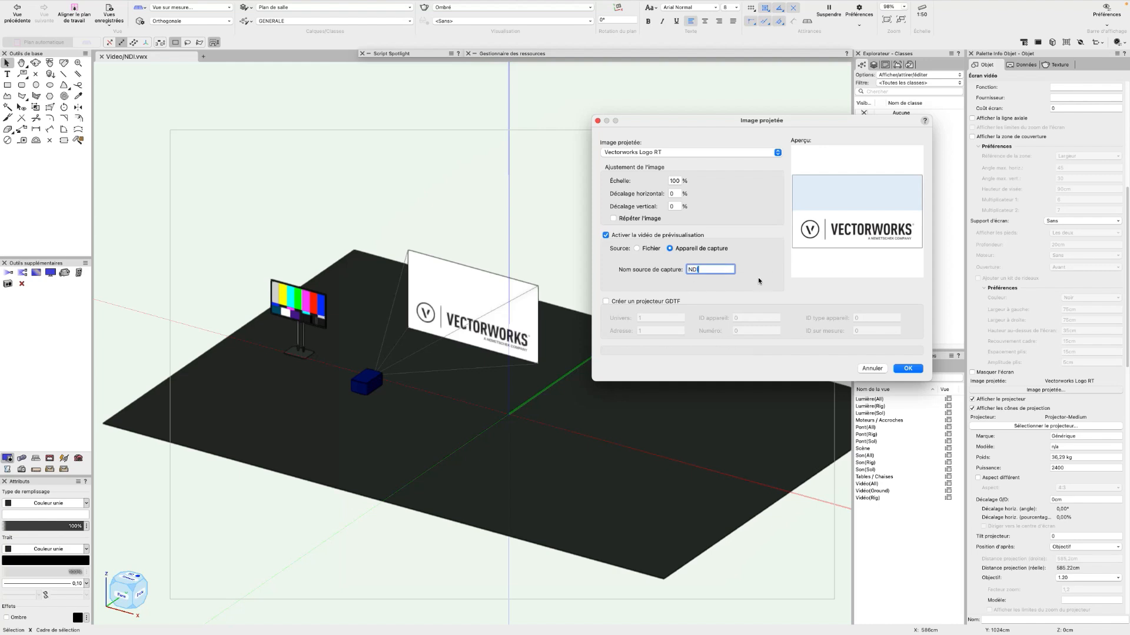
{"action": "left_click", "coordinate": [909, 369]}
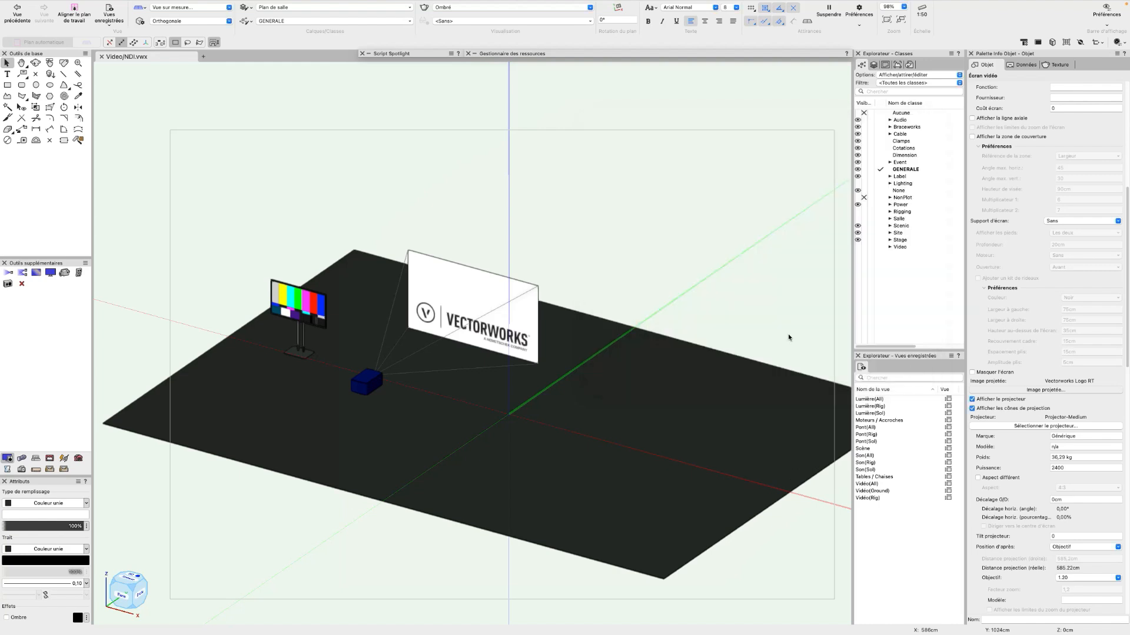
- Assign the computer's NDI stream as the Showcase video source for the NDI capture, using the high-bandwidth option
{"action": "scroll", "coordinate": [482, 249], "scroll_direction": "up", "scroll_amount": 2}
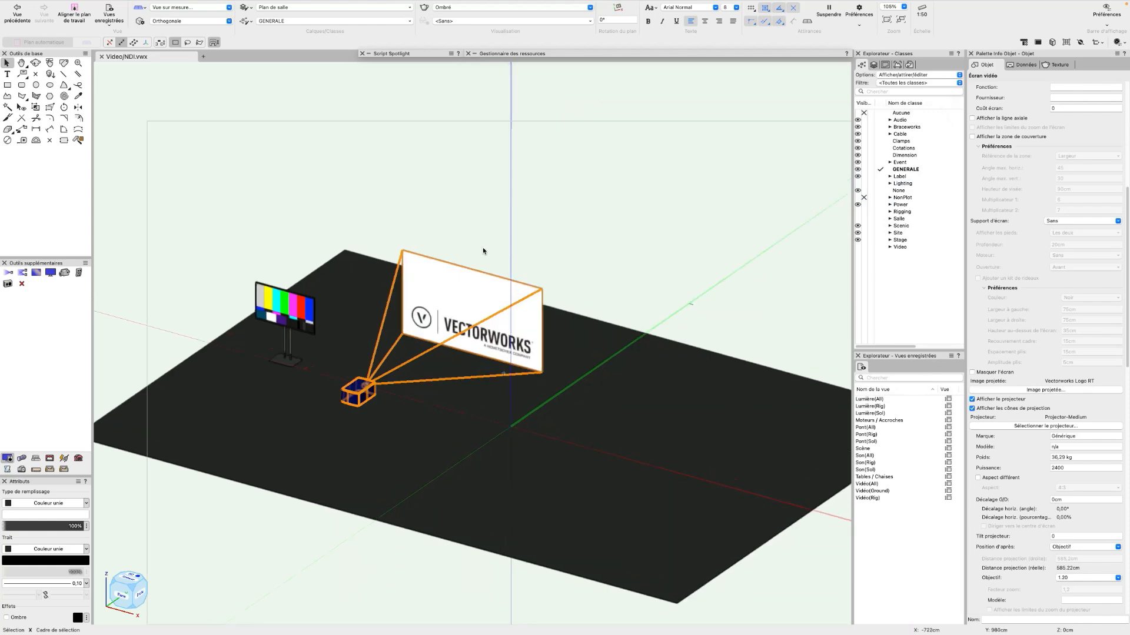
{"action": "scroll", "coordinate": [481, 249], "scroll_direction": "down", "scroll_amount": 1}
{"action": "middle_click_drag", "start_coordinate": [479, 245], "coordinate": [505, 260]}
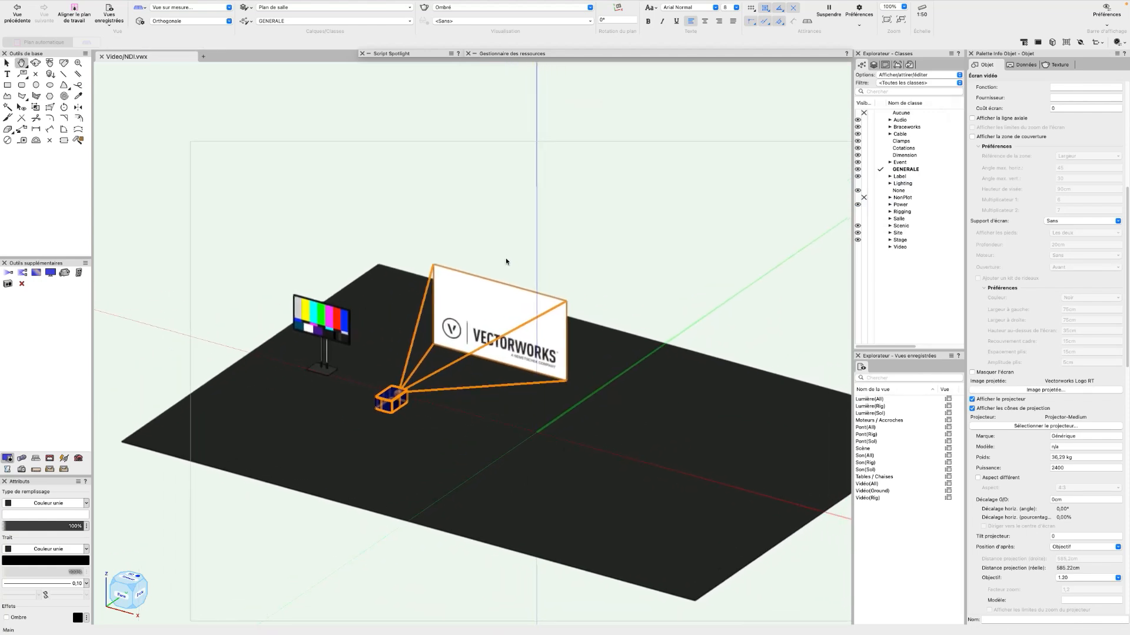
{"action": "left_click", "coordinate": [561, 256]}
{"action": "left_click", "coordinate": [482, 325]}
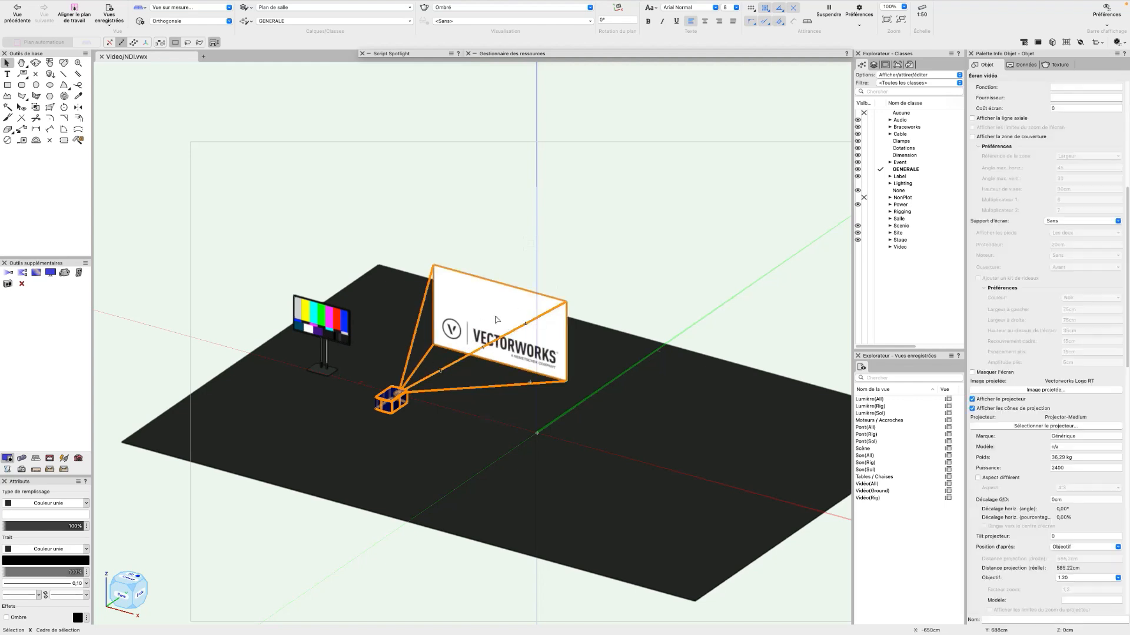
{"action": "left_click", "coordinate": [209, 6]}
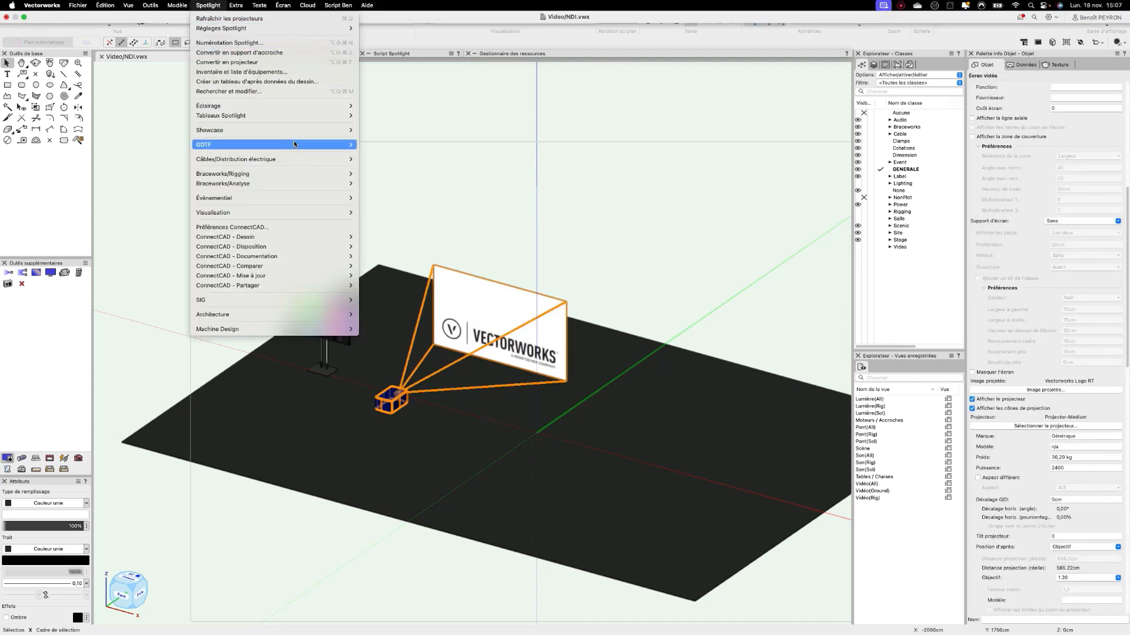
{"action": "mouse_move", "coordinate": [262, 133]}
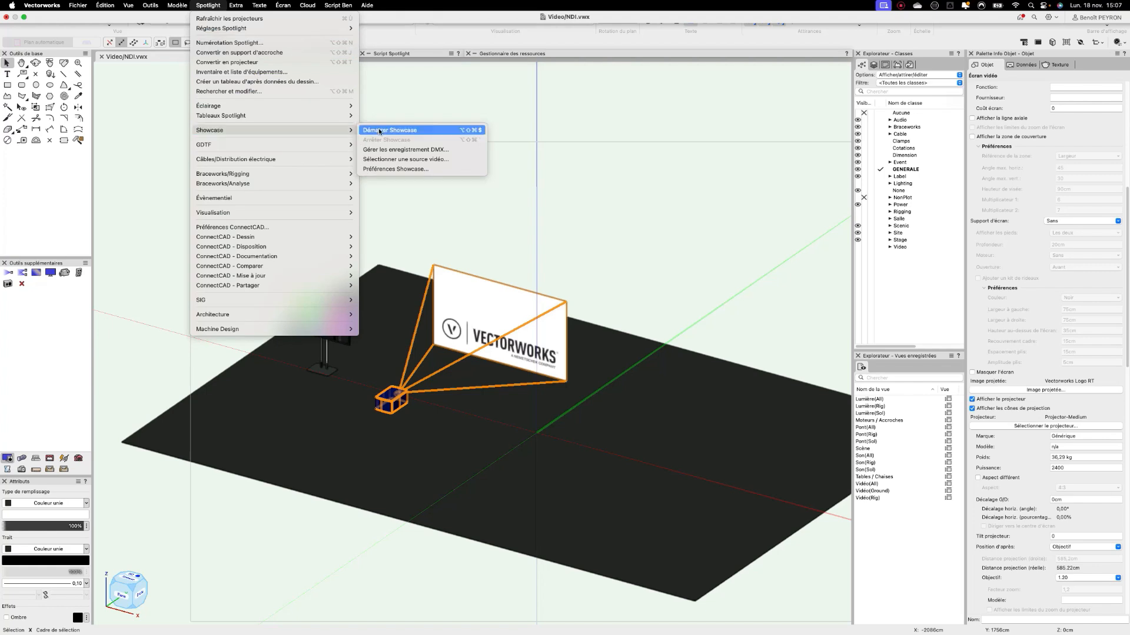
{"action": "left_click", "coordinate": [451, 158]}
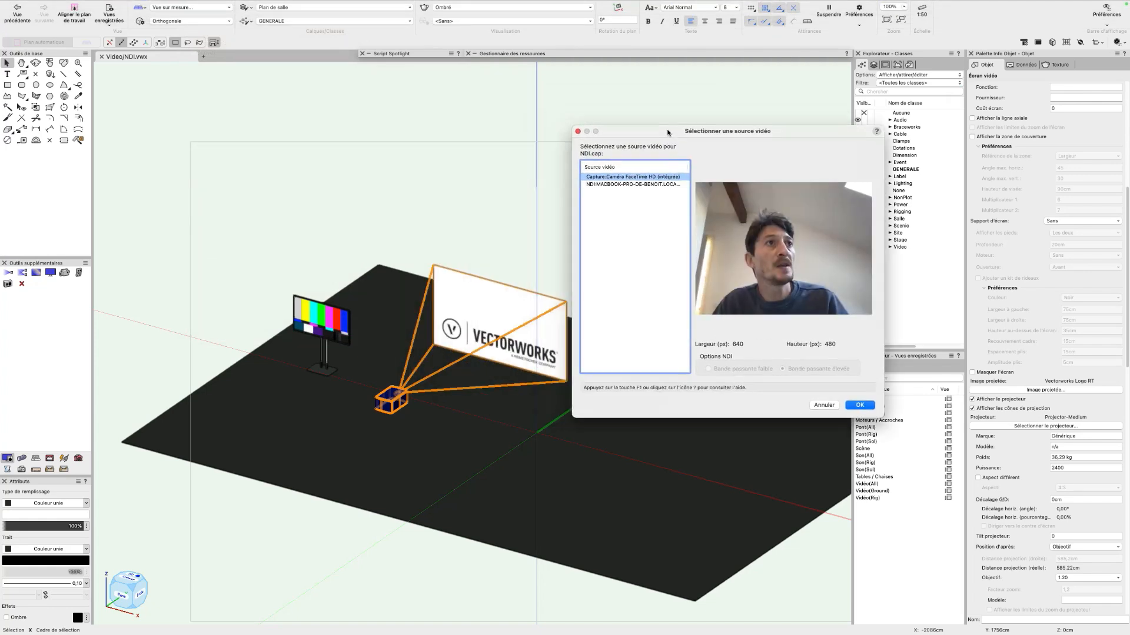
{"action": "left_click", "coordinate": [637, 184]}
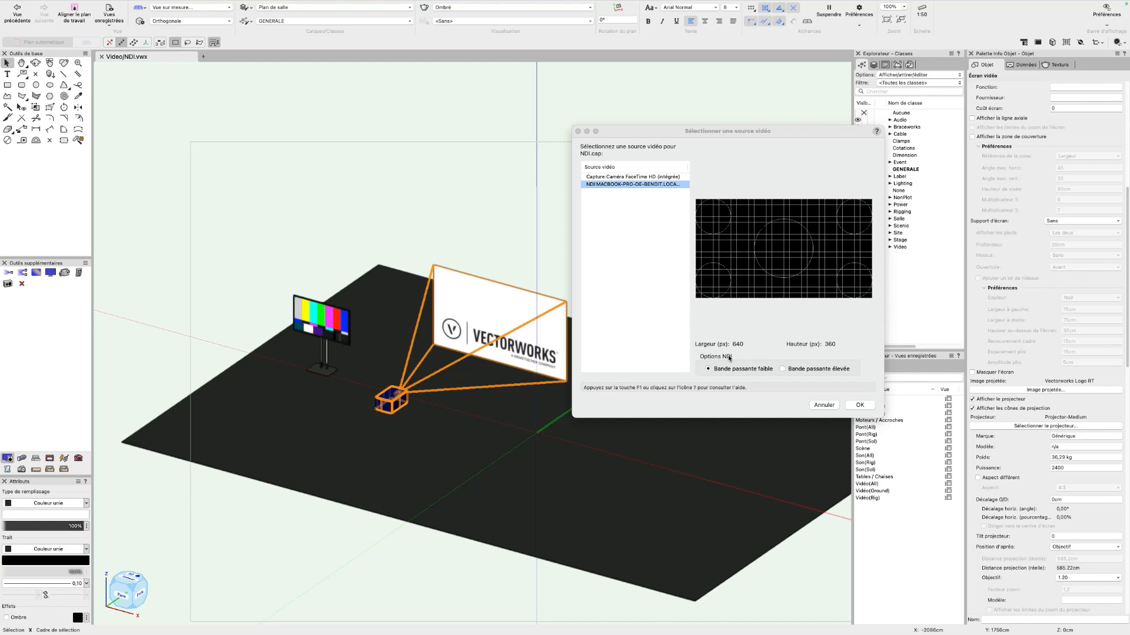
{"action": "left_click", "coordinate": [818, 371]}
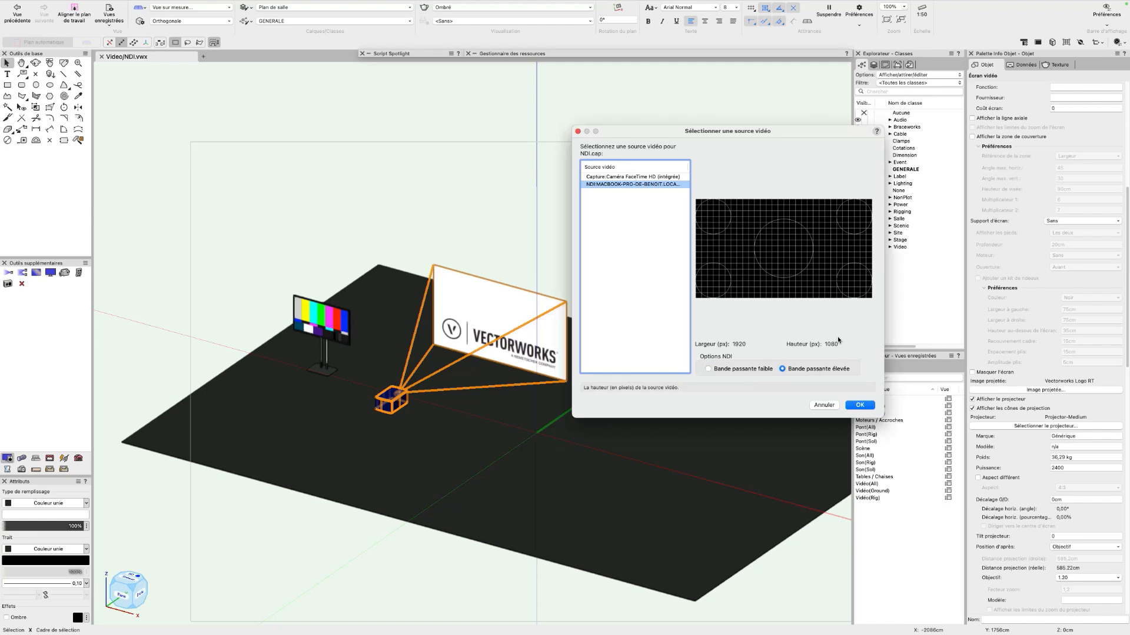
{"action": "left_click", "coordinate": [860, 405]}
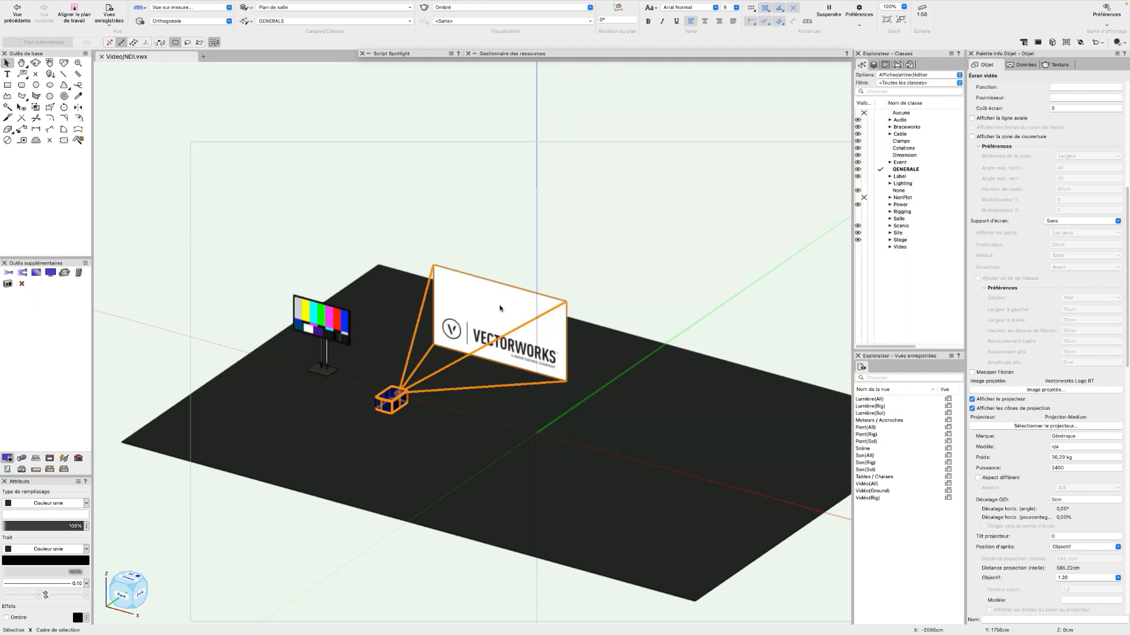
- Deselect the projection screen and start Showcase to play the live NDI feed on it
{"action": "scroll", "coordinate": [498, 316], "scroll_direction": "up", "scroll_amount": 2}
{"action": "middle_click_drag", "start_coordinate": [557, 230], "coordinate": [593, 235]}
{"action": "left_click", "coordinate": [604, 244]}
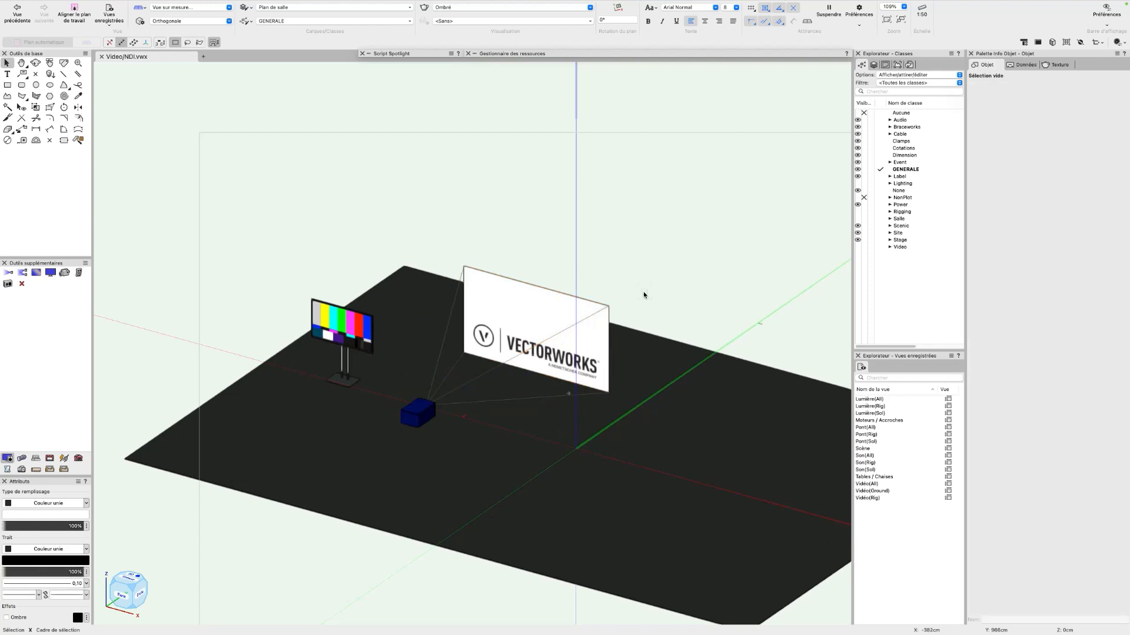
{"action": "scroll", "coordinate": [646, 252], "scroll_direction": "up", "scroll_amount": 1}
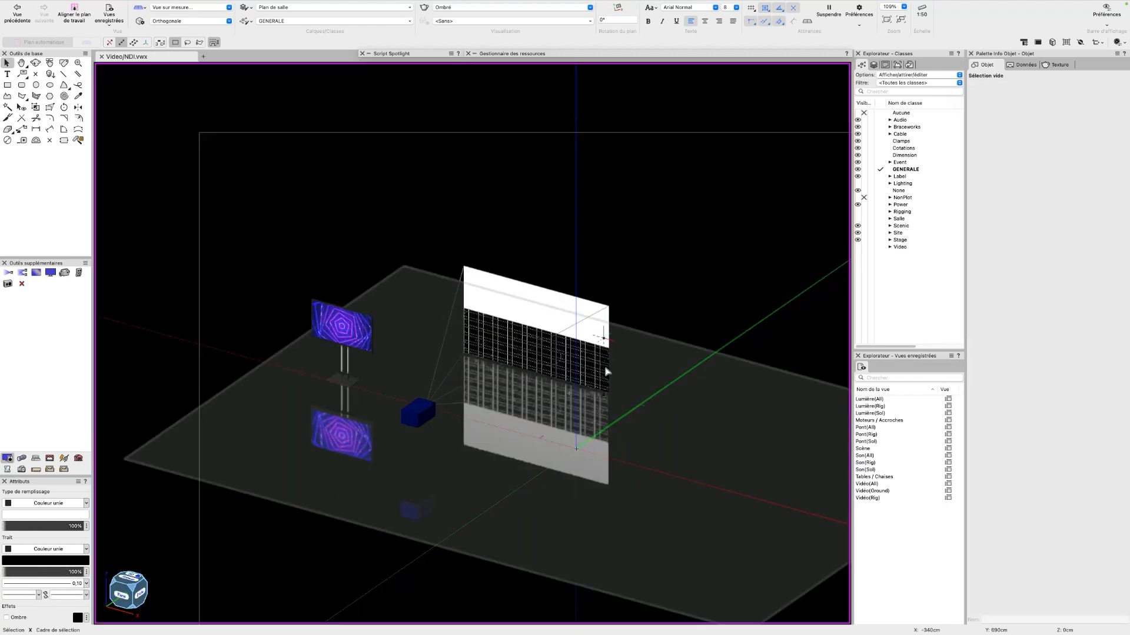
- Examine how the live NDI test patterns fill the projection screen, and stop Showcase
{"action": "scroll", "coordinate": [552, 351], "scroll_direction": "up", "scroll_amount": 5}
{"action": "scroll", "coordinate": [565, 358], "scroll_direction": "down", "scroll_amount": 2}
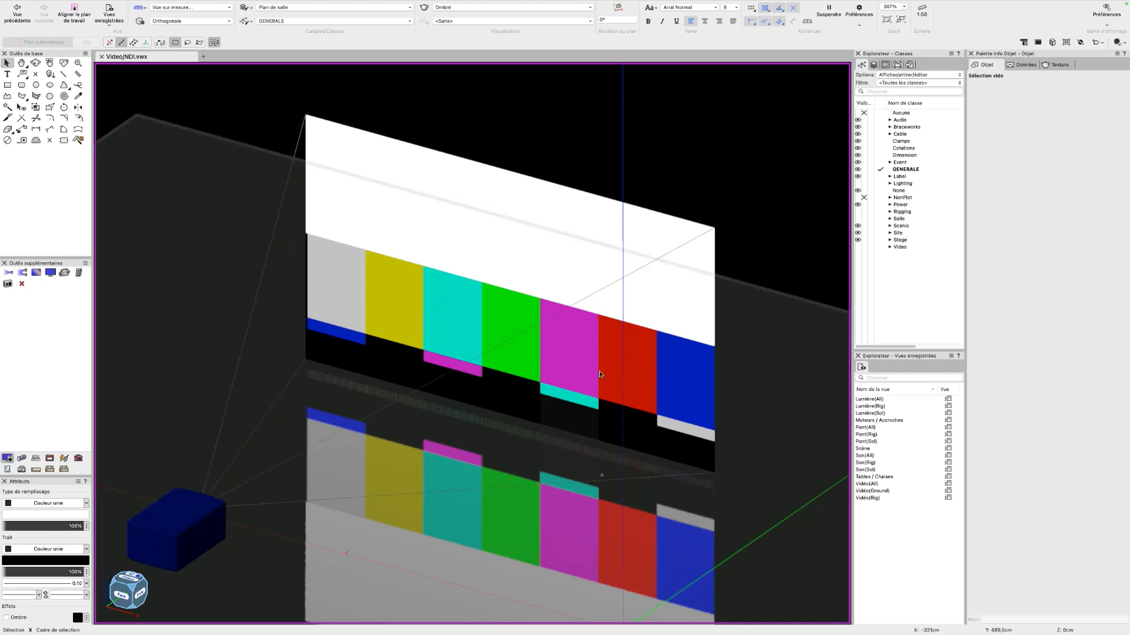
{"action": "scroll", "coordinate": [675, 323], "scroll_direction": "down", "scroll_amount": 3}
{"action": "left_click", "coordinate": [714, 258]}
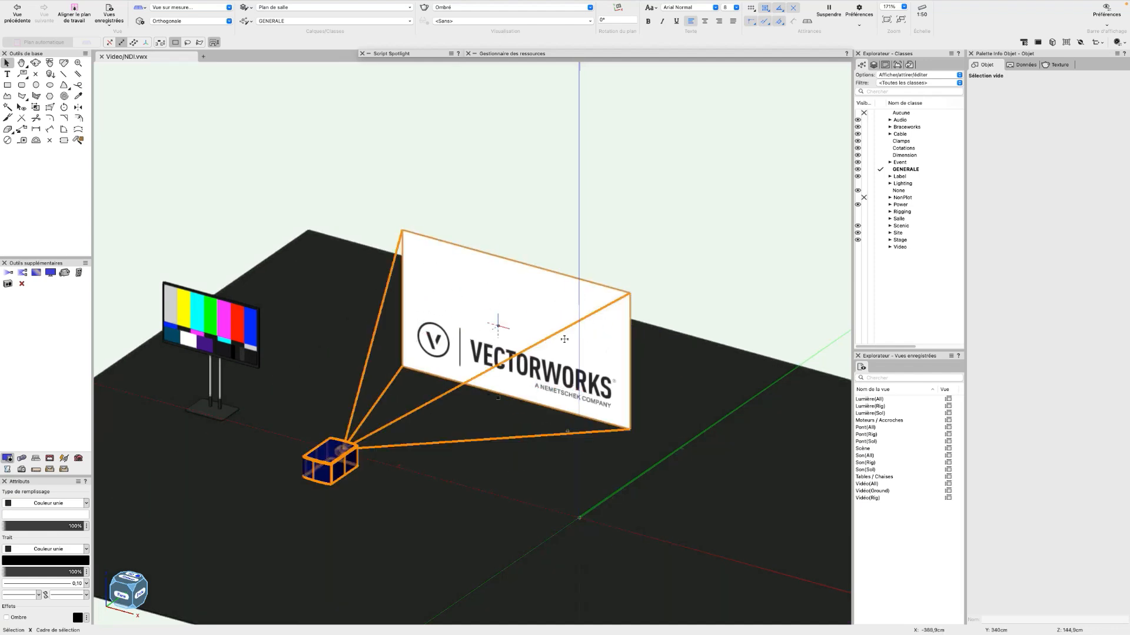
- Change the projection screen's projected image to the ColorBars 16x9 RT texture
{"action": "scroll", "coordinate": [511, 329], "scroll_direction": "down", "scroll_amount": 1}
{"action": "left_click", "coordinate": [500, 314]}
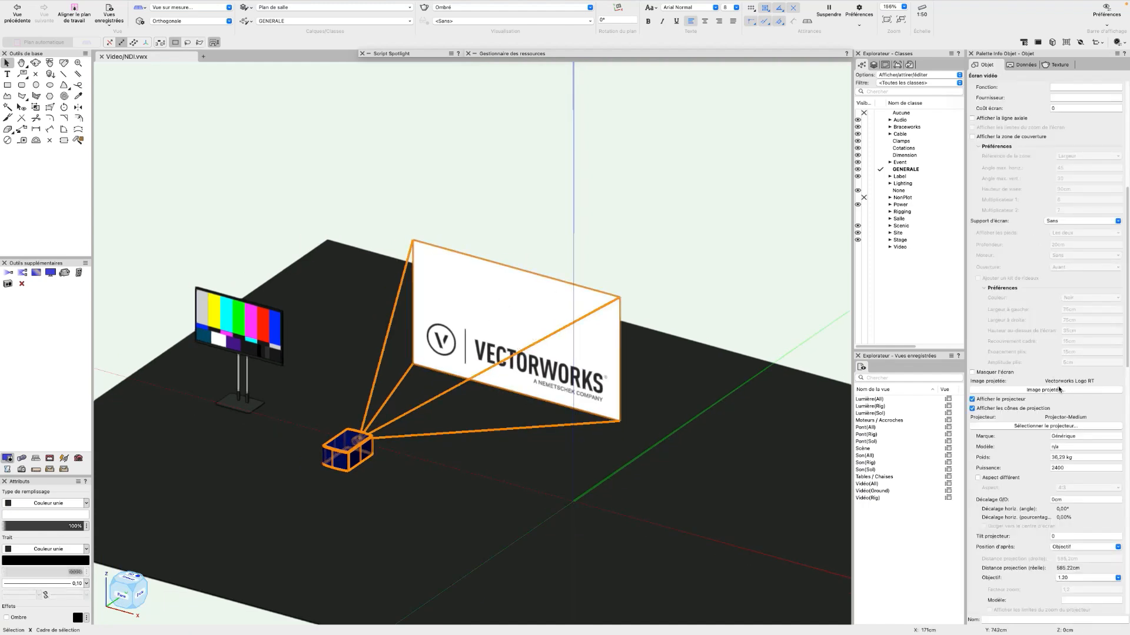
{"action": "left_click", "coordinate": [1035, 391]}
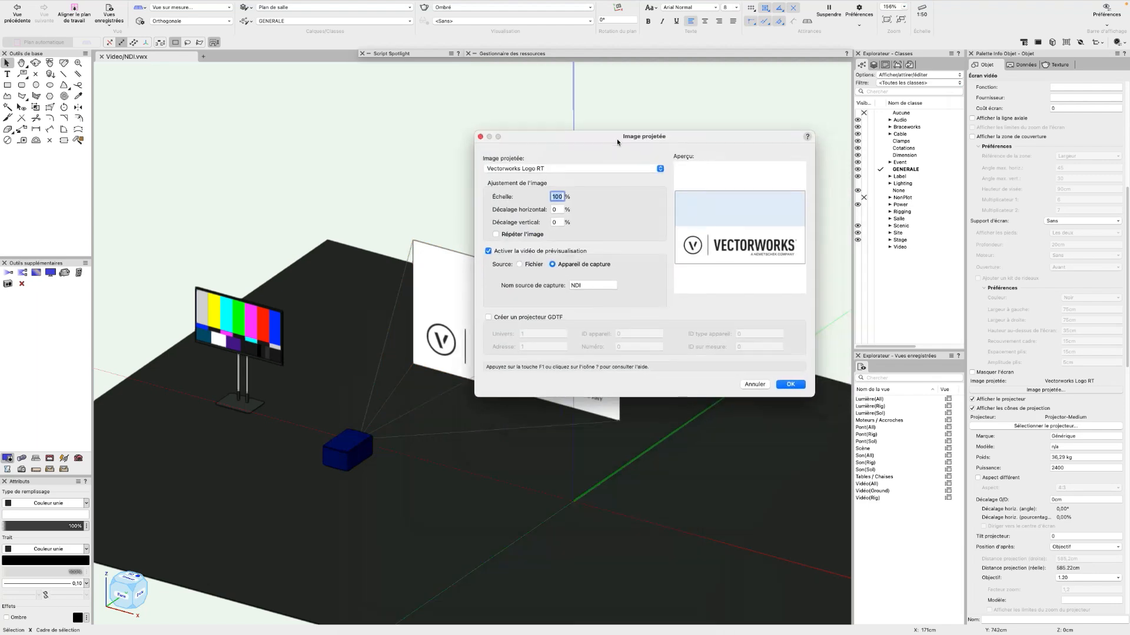
{"action": "left_click", "coordinate": [553, 170]}
{"action": "double_click", "coordinate": [621, 228]}
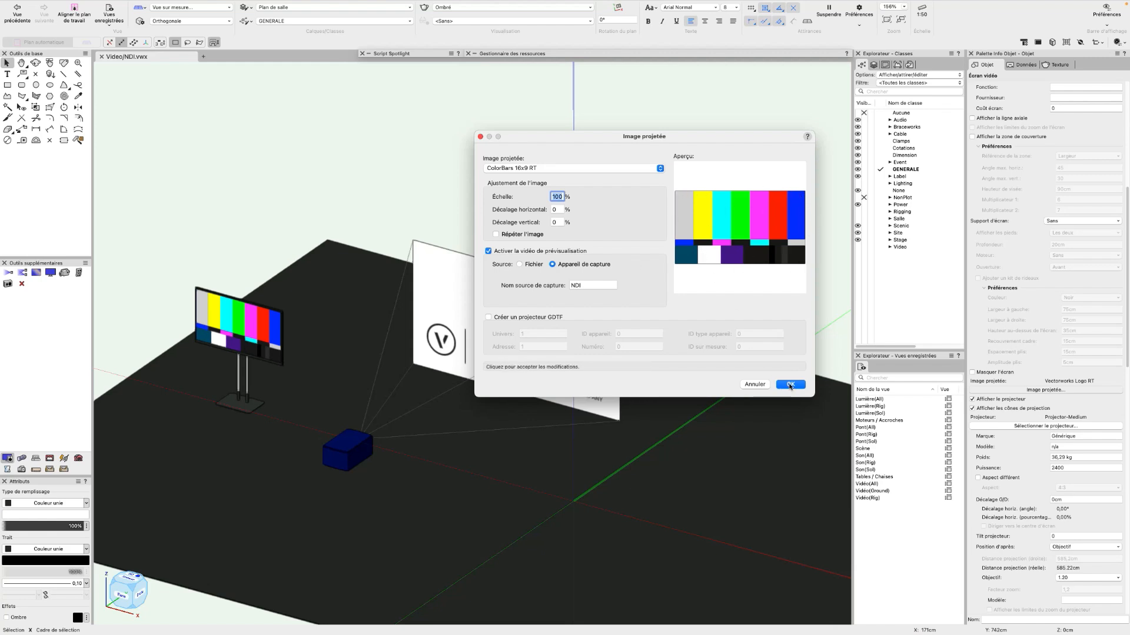
{"action": "left_click", "coordinate": [789, 385]}
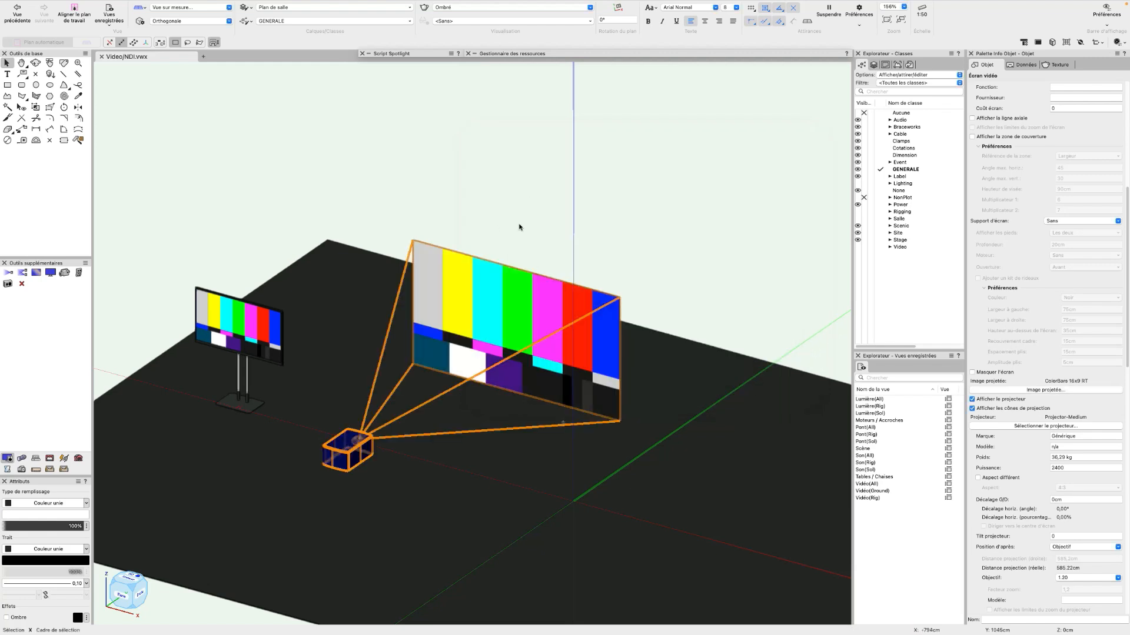
- Deselect the projection screen, start Showcase, and examine how the video plays on the television and the projection screen
{"action": "left_click", "coordinate": [512, 246]}
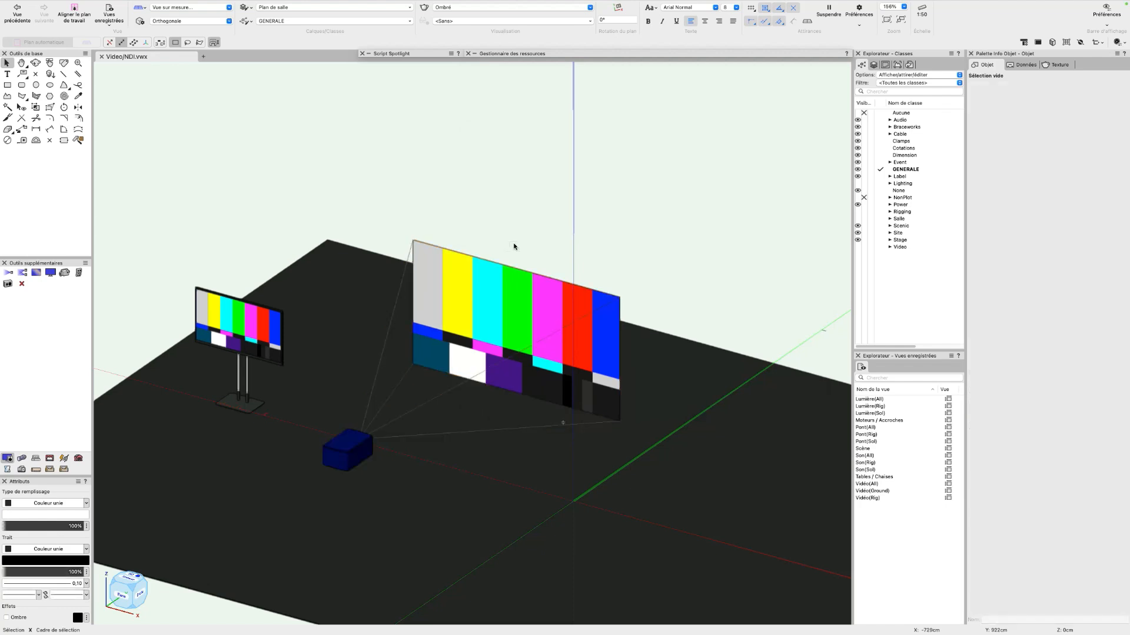
{"action": "scroll", "coordinate": [512, 353], "scroll_direction": "up", "scroll_amount": 2}
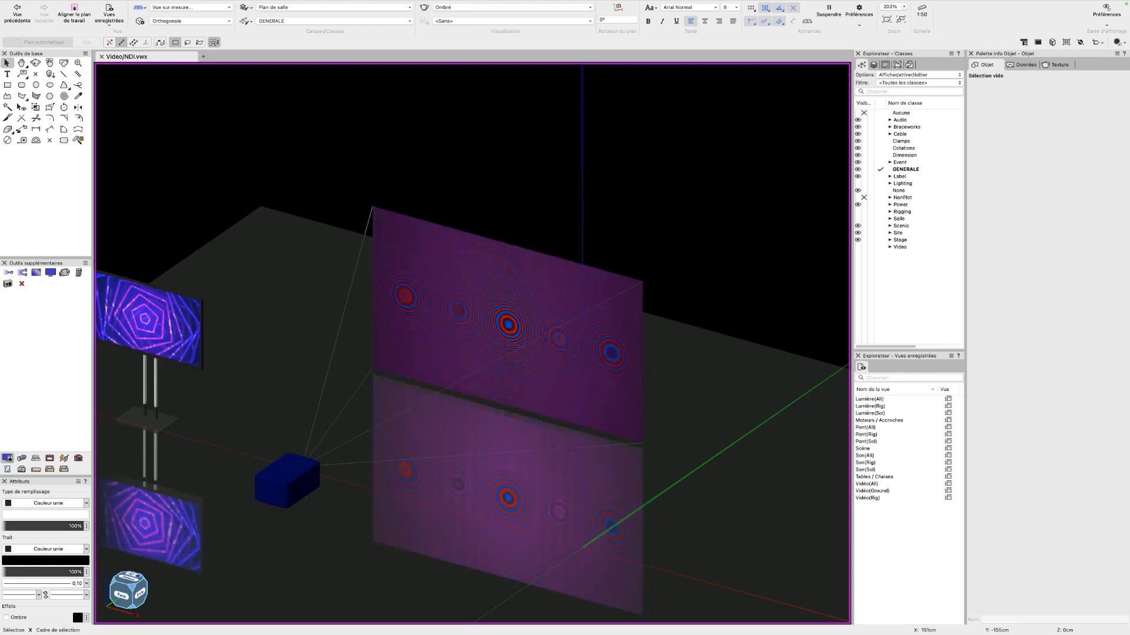
{"action": "mouse_move", "coordinate": [479, 459]}
{"action": "middle_mouse_down", "text": "super"}
{"action": "mouse_move", "coordinate": [646, 390]}
{"action": "mouse_move", "coordinate": [530, 424]}
{"action": "mouse_move", "coordinate": [457, 465]}
{"action": "middle_mouse_up", "text": "super"}
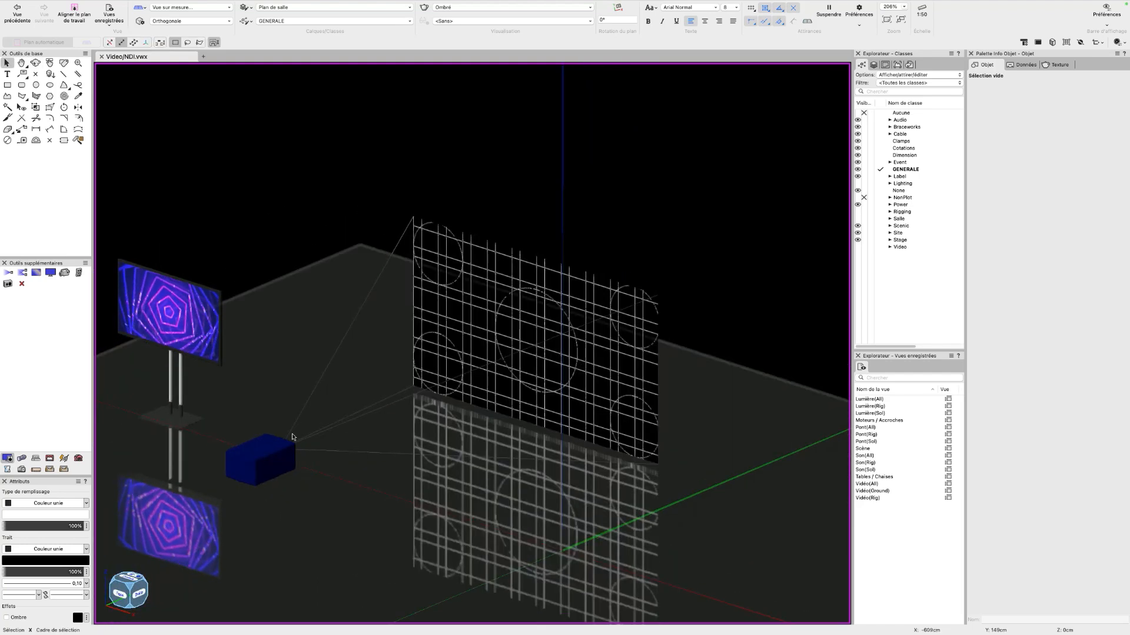
{"action": "middle_click_drag", "start_coordinate": [253, 460], "coordinate": [464, 404], "text": "super"}
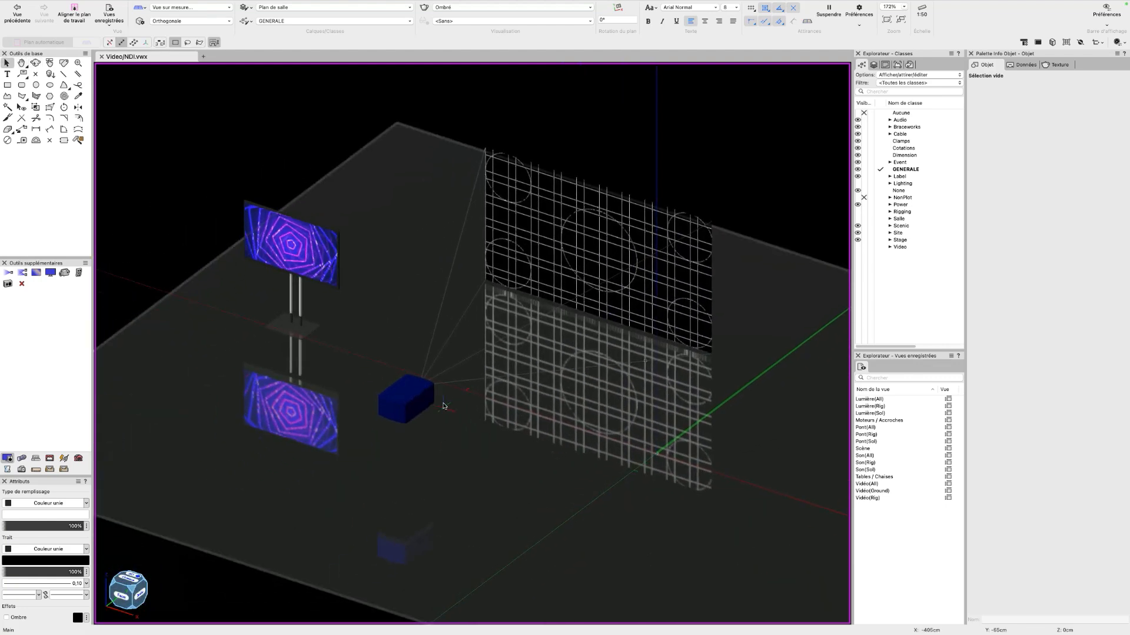
{"action": "scroll", "coordinate": [443, 406], "scroll_direction": "up", "scroll_amount": 1}
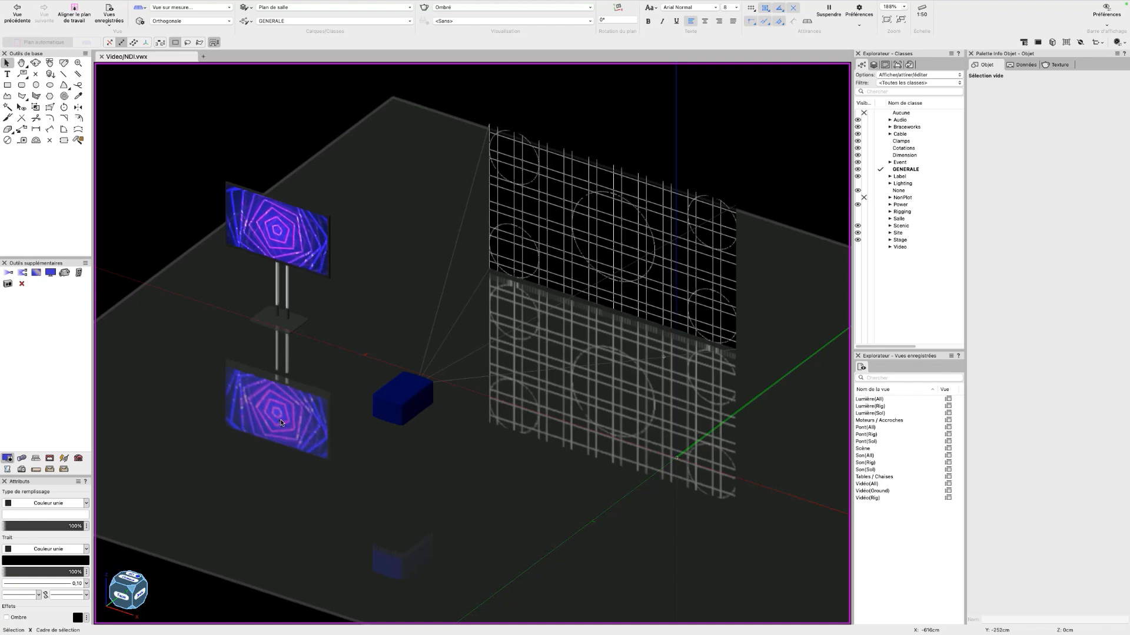
{"action": "scroll", "coordinate": [300, 430], "scroll_direction": "down", "scroll_amount": 1}
{"action": "middle_click_drag", "start_coordinate": [406, 444], "coordinate": [456, 417]}
{"action": "key", "text": "x"}
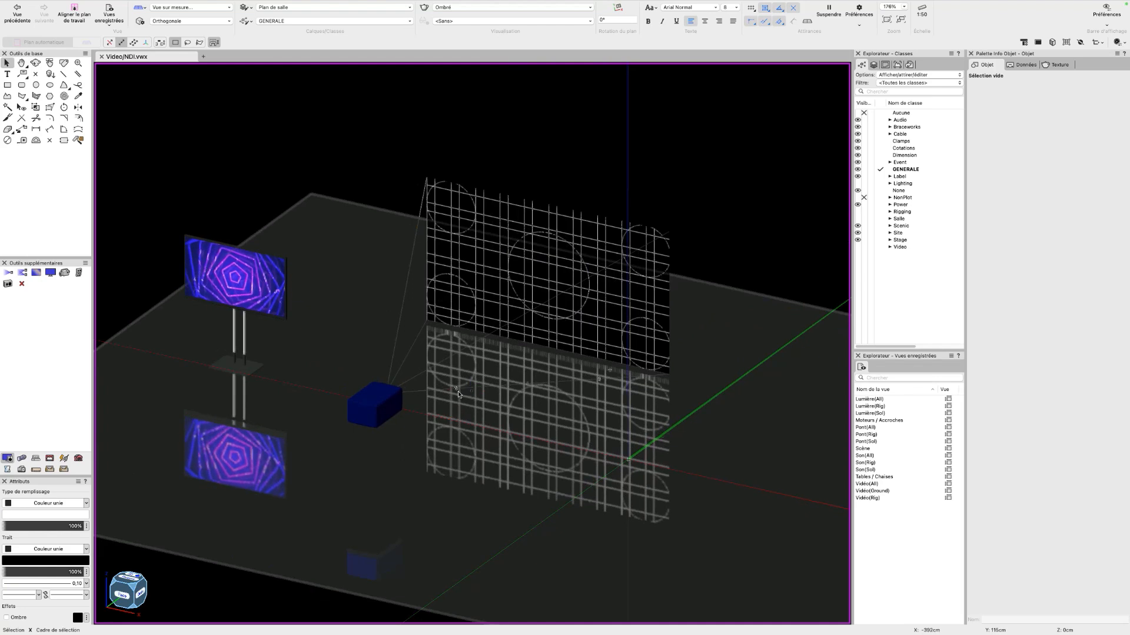
- Try to select the television while Showcase is running, and stop Showcase
{"action": "left_click", "coordinate": [217, 294]}
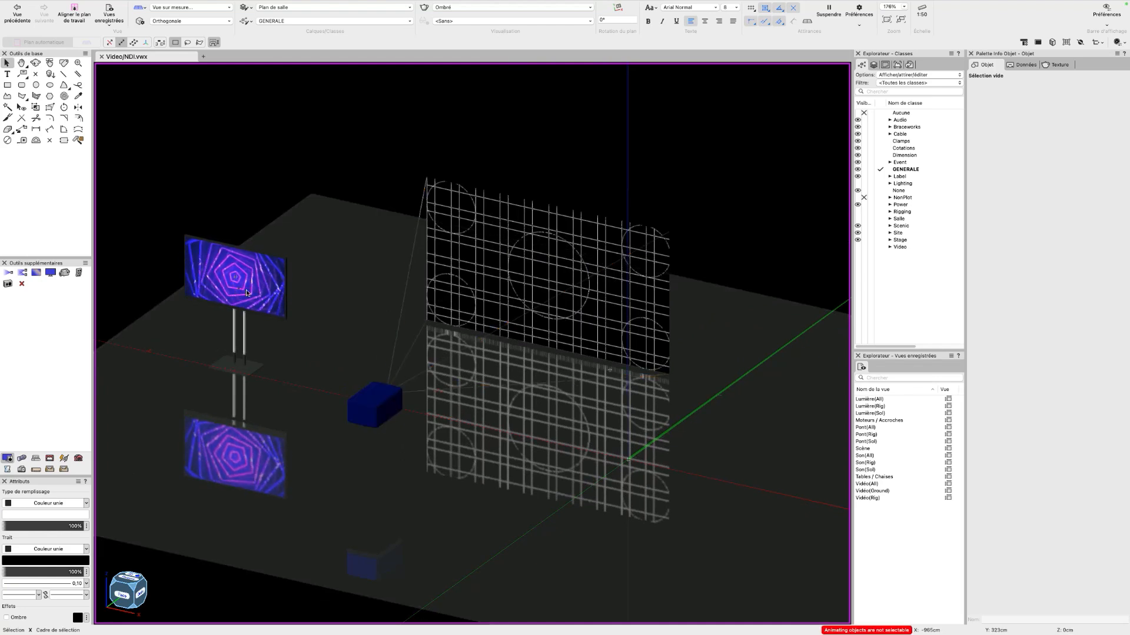
{"action": "left_click", "coordinate": [680, 181]}
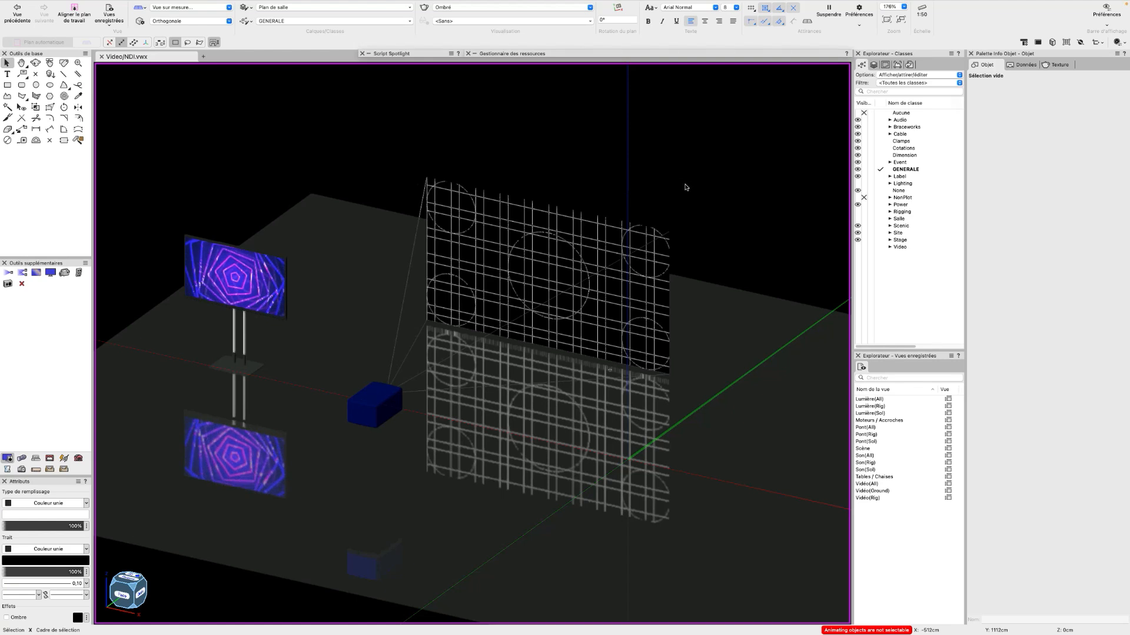
{"action": "key", "text": "Escape"}
- Switch the scene to the 2D plan view with the whole stage in sight
{"action": "mouse_move", "coordinate": [744, 188]}
{"action": "middle_mouse_down"}
{"action": "mouse_move", "coordinate": [602, 185]}
{"action": "mouse_move", "coordinate": [514, 201]}
{"action": "mouse_move", "coordinate": [590, 256]}
{"action": "mouse_move", "coordinate": [498, 307]}
{"action": "mouse_move", "coordinate": [512, 313]}
{"action": "middle_mouse_up"}
{"action": "scroll", "coordinate": [603, 186], "scroll_direction": "down", "scroll_amount": 1}
{"action": "key", "text": "super+5"}
{"action": "scroll", "coordinate": [549, 250], "scroll_direction": "down", "scroll_amount": 2}
{"action": "scroll", "coordinate": [498, 307], "scroll_direction": "up", "scroll_amount": 1}
- Draw a rectangle 350 cm wide and 200 cm high on the stage plan, to the right of the projection screen
{"action": "left_click", "coordinate": [8, 86]}
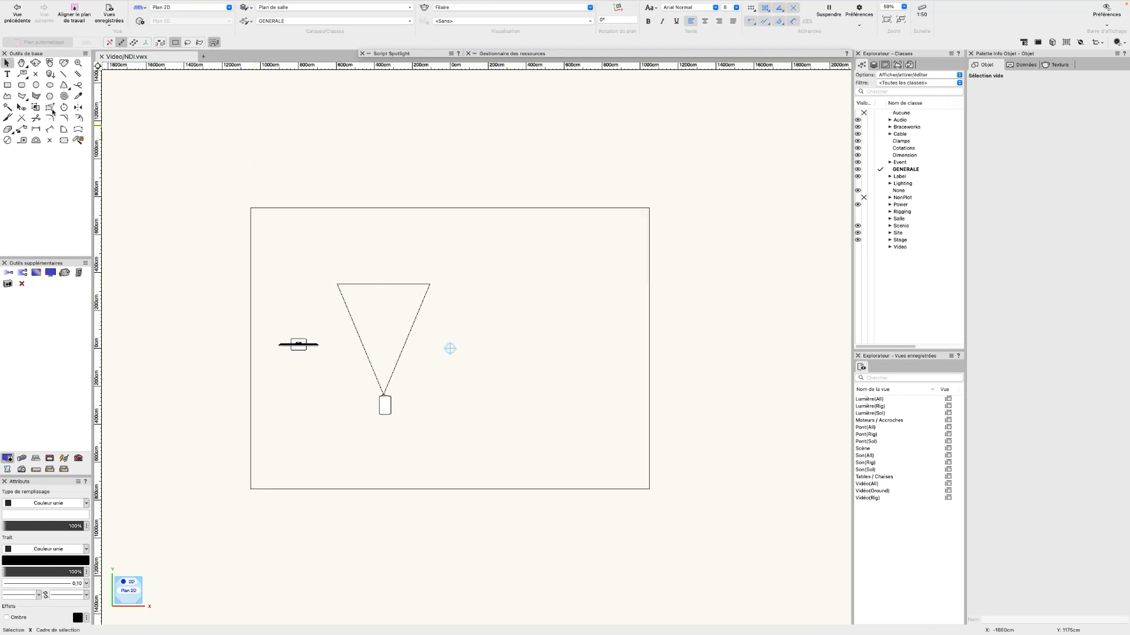
{"action": "left_click", "coordinate": [8, 86]}
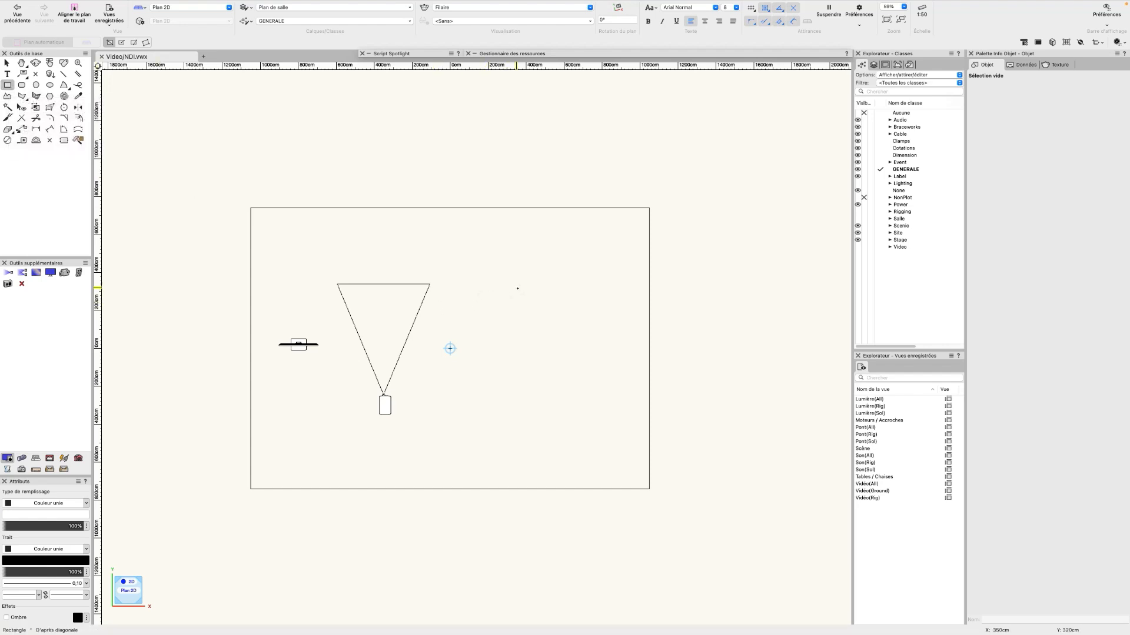
{"action": "scroll", "coordinate": [517, 288], "scroll_direction": "up", "scroll_amount": 2}
{"action": "left_click", "coordinate": [489, 289]}
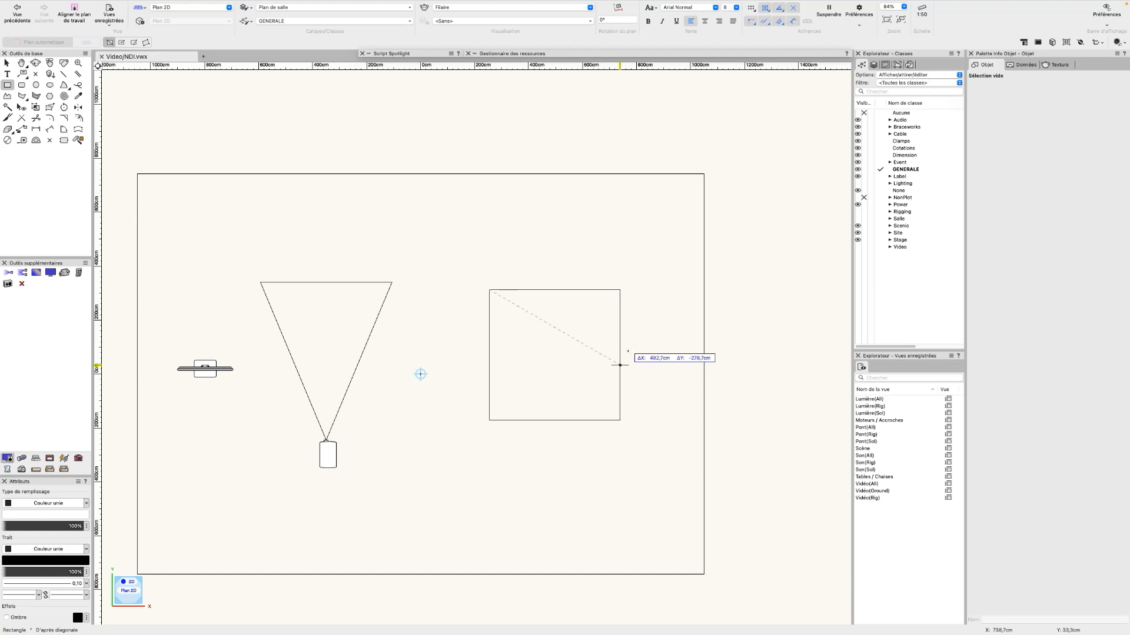
{"action": "left_click", "coordinate": [620, 365]}
{"action": "type", "text": "3"}
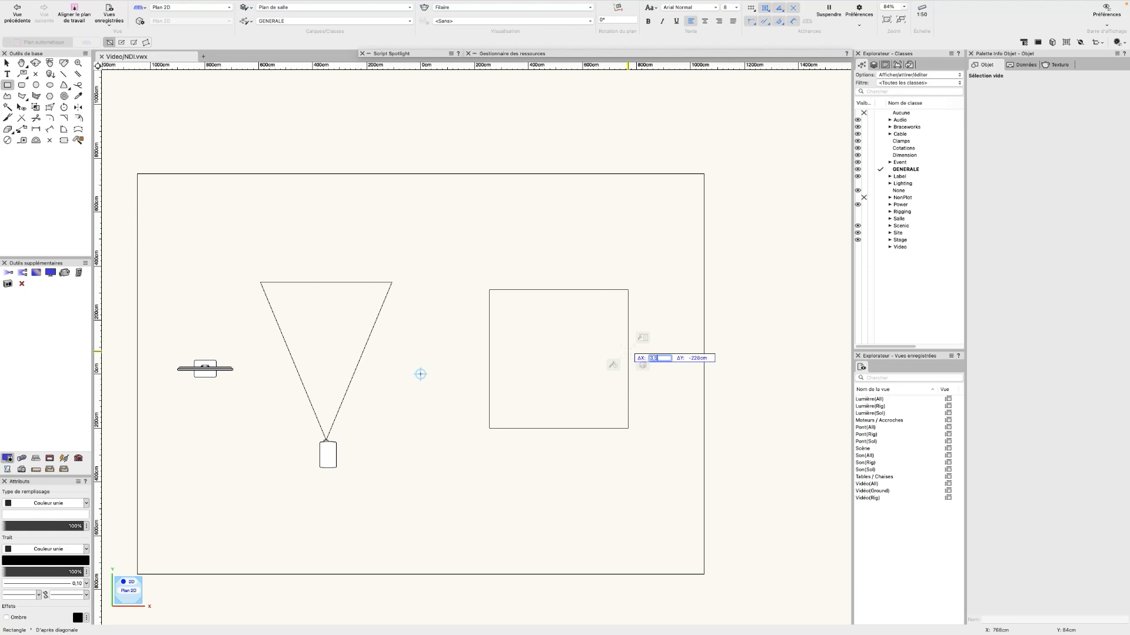
{"action": "type", "text": ".5"}
{"action": "key", "text": "Tab"}
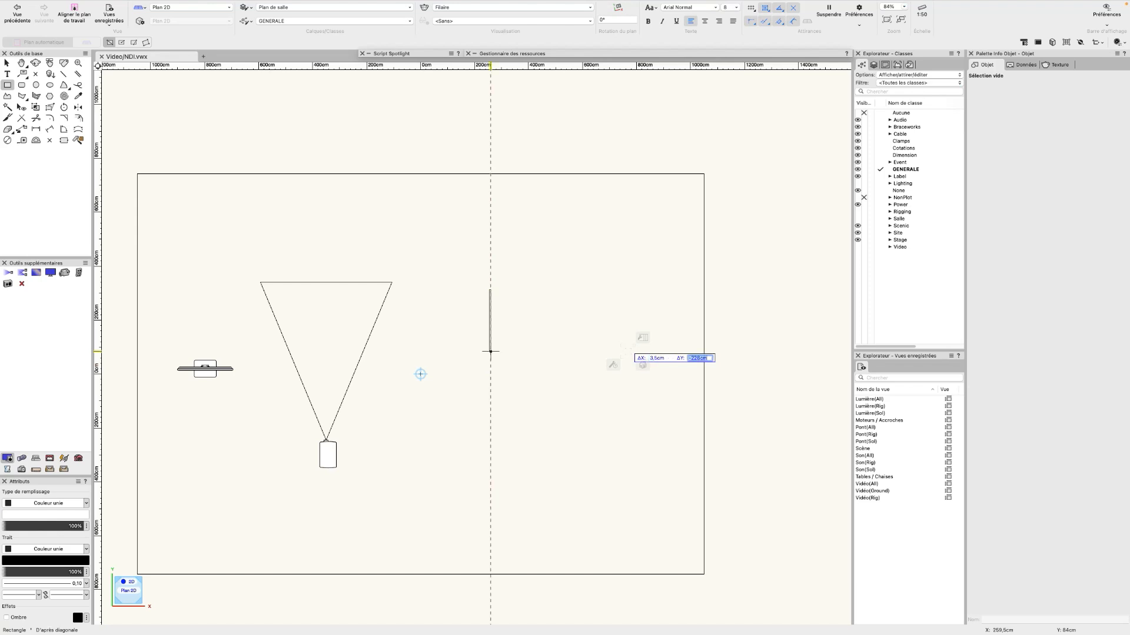
{"action": "type", "text": "2"}
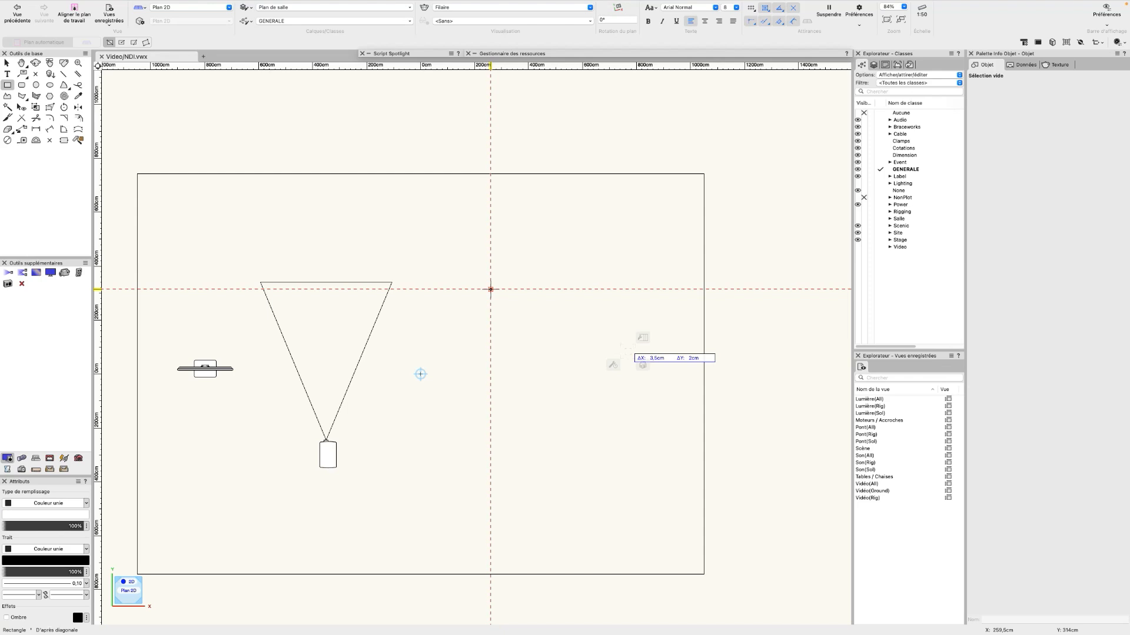
{"action": "key", "text": "Tab"}
{"action": "type", "text": "3"}
{"action": "key", "text": "Tab"}
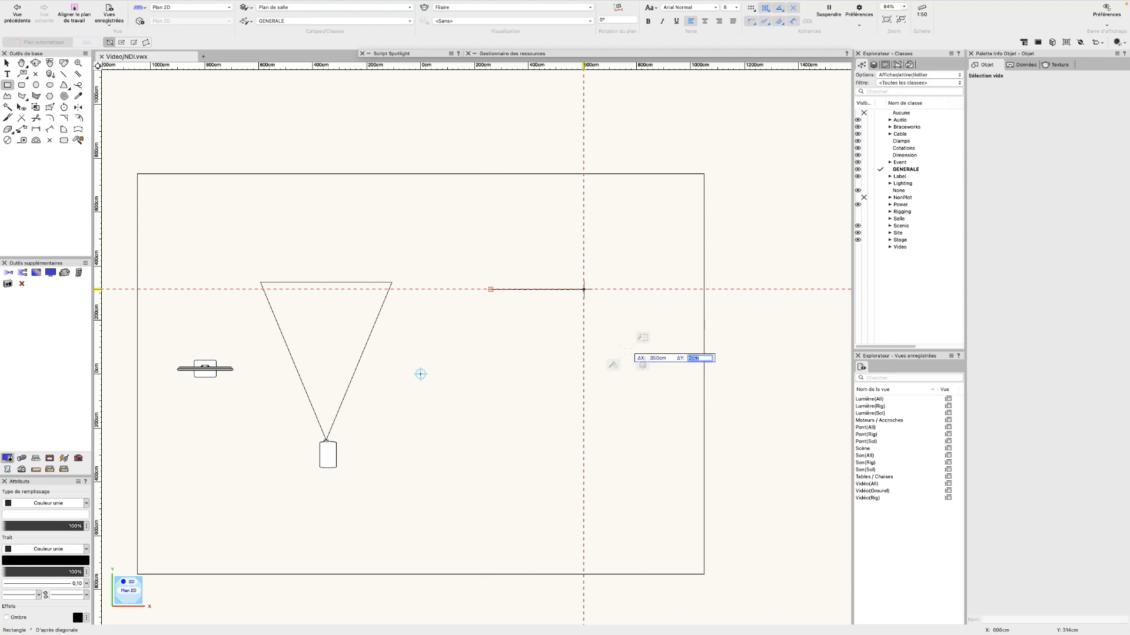
{"action": "key", "text": "Return"}
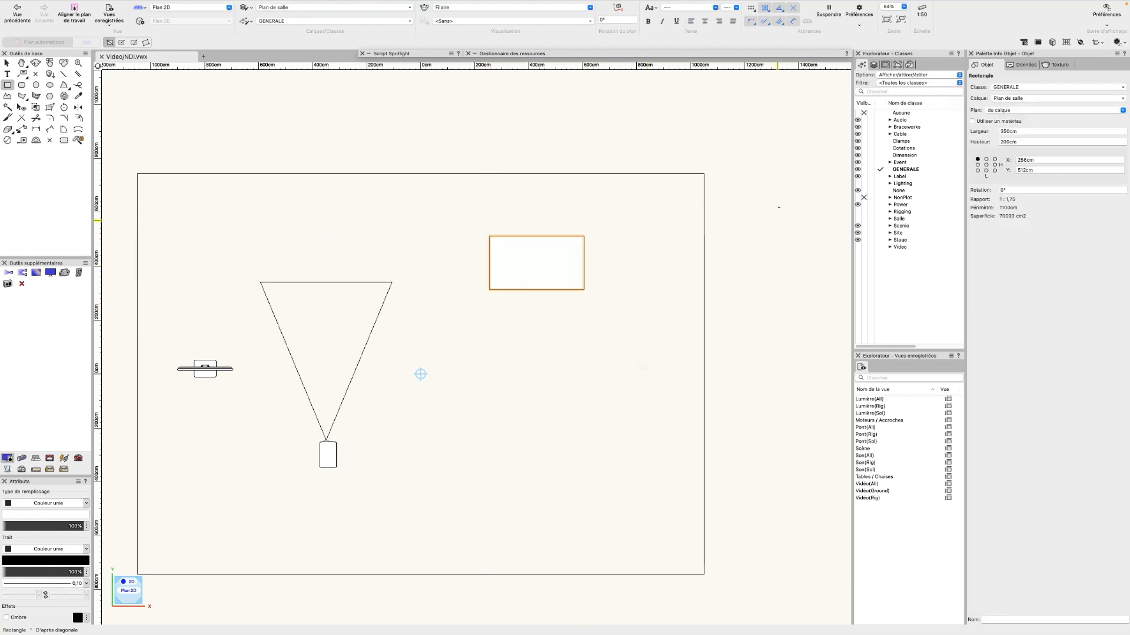
- Extrude the new rectangle 2 cm
{"action": "scroll", "coordinate": [590, 258], "scroll_direction": "up", "scroll_amount": 3}
{"action": "middle_click_drag", "start_coordinate": [591, 257], "coordinate": [651, 305]}
{"action": "scroll", "coordinate": [600, 326], "scroll_direction": "up", "scroll_amount": 2}
{"action": "scroll", "coordinate": [637, 323], "scroll_direction": "up", "scroll_amount": 1}
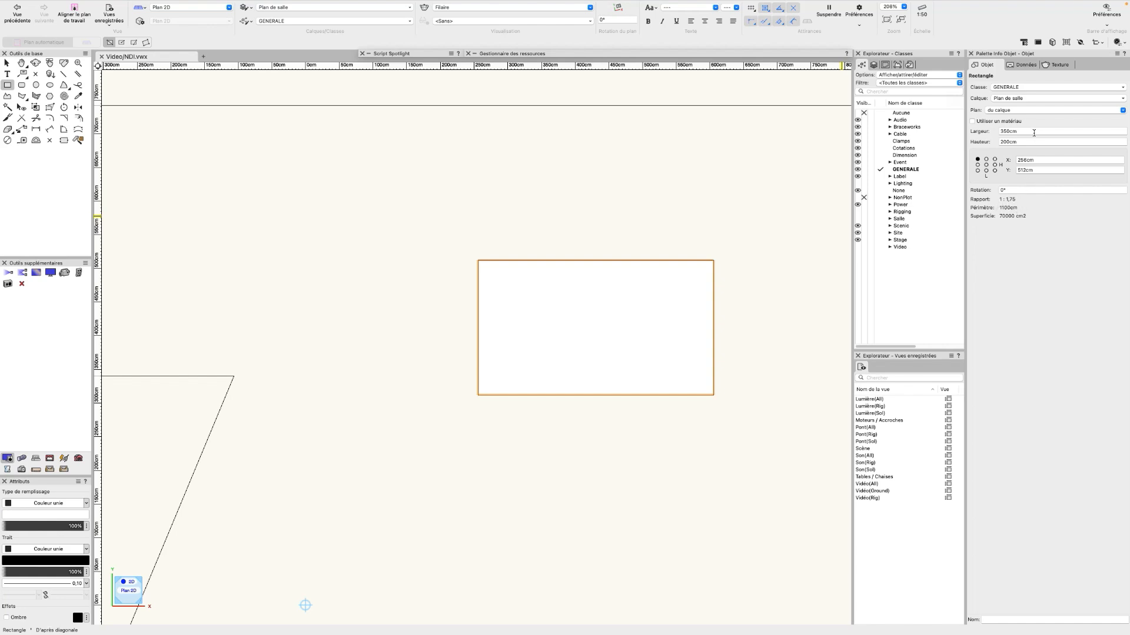
{"action": "middle_click_drag", "start_coordinate": [799, 300], "coordinate": [727, 283]}
{"action": "scroll", "coordinate": [665, 305], "scroll_direction": "up", "scroll_amount": 1}
{"action": "middle_click_drag", "start_coordinate": [667, 310], "coordinate": [726, 317]}
{"action": "key", "text": "x"}
{"action": "scroll", "coordinate": [695, 331], "scroll_direction": "up", "scroll_amount": 1}
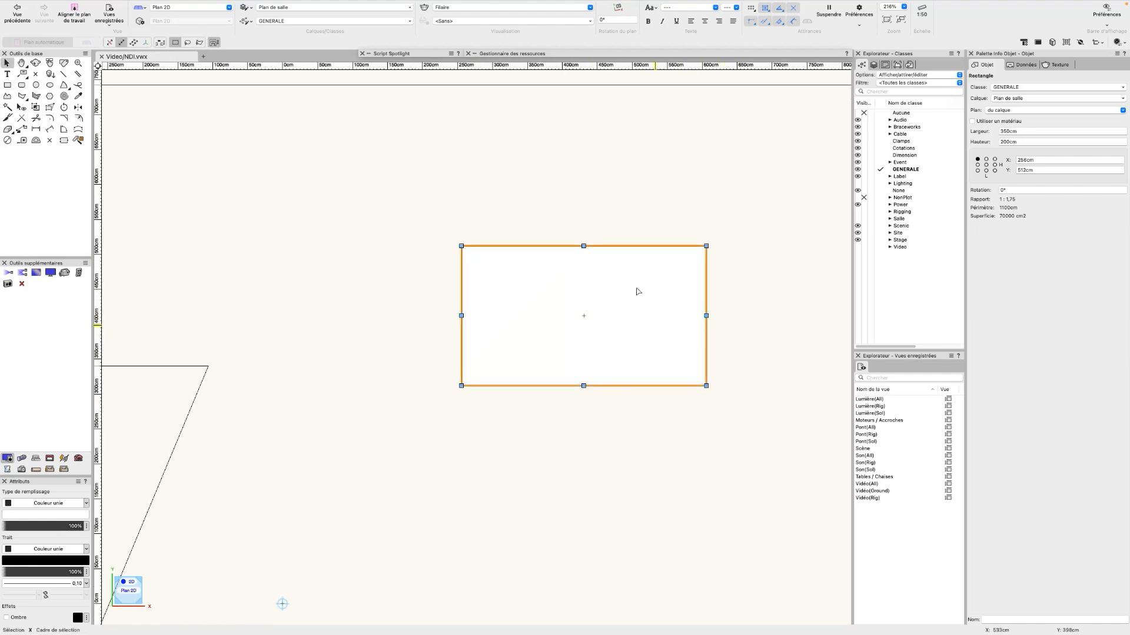
{"action": "scroll", "coordinate": [636, 350], "scroll_direction": "down", "scroll_amount": 1}
{"action": "middle_click_drag", "start_coordinate": [625, 348], "coordinate": [585, 360]}
{"action": "scroll", "coordinate": [573, 354], "scroll_direction": "up", "scroll_amount": 1}
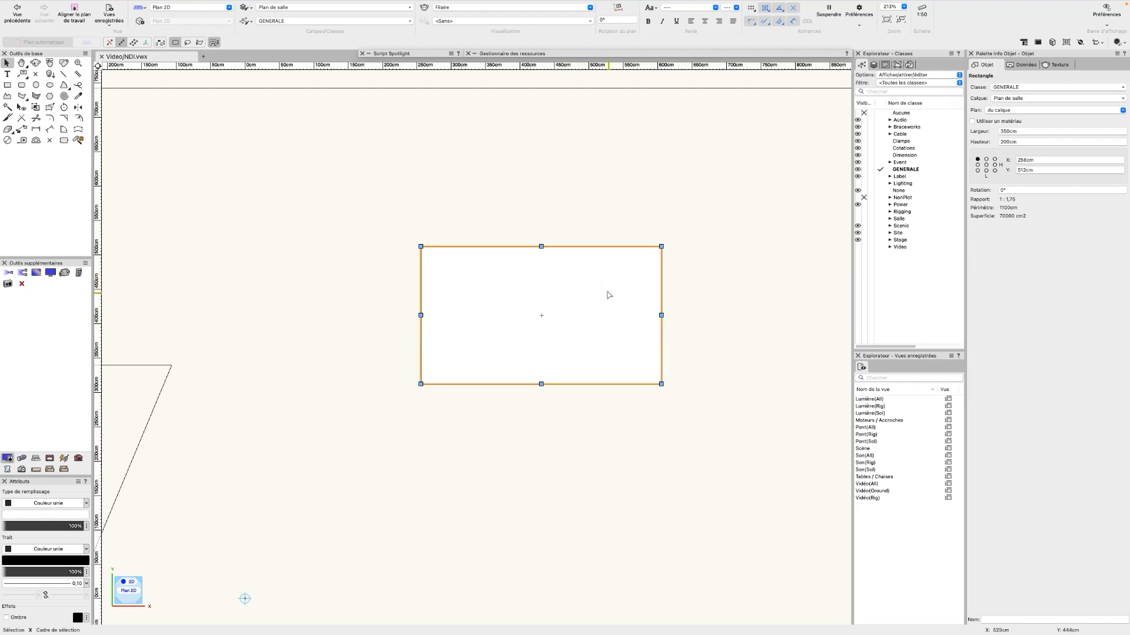
{"action": "key", "text": "super+e"}
{"action": "type", "text": "2"}
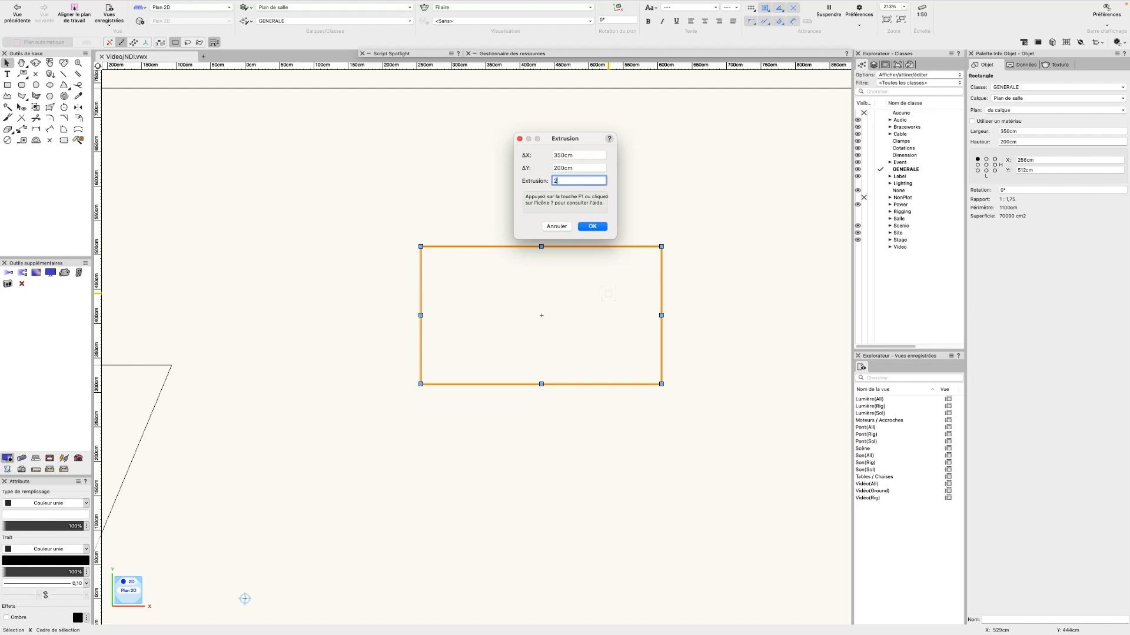
{"action": "key", "text": "Return"}
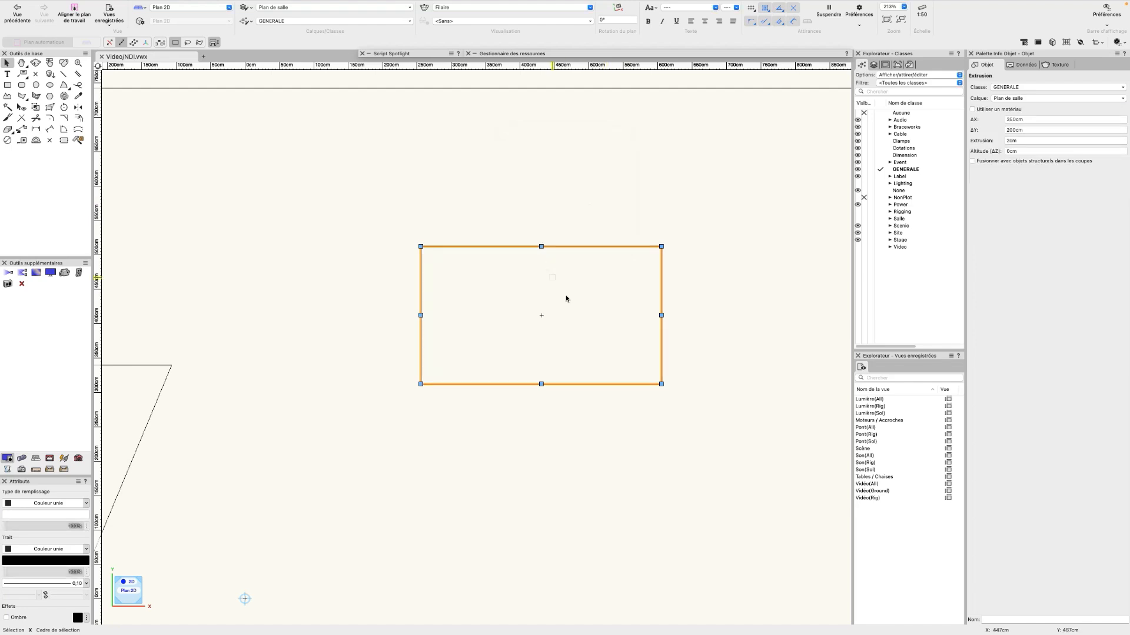
- Deselect the extruded panel and switch to the shaded 3D top view centred on it
{"action": "left_click", "coordinate": [528, 221]}
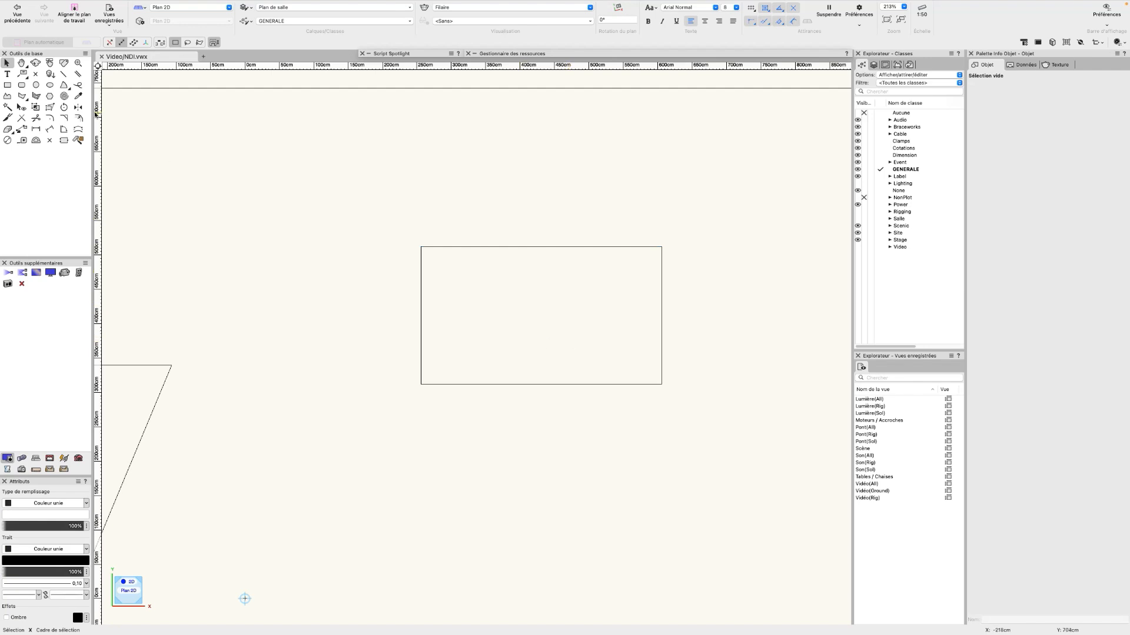
{"action": "left_click", "coordinate": [78, 140]}
{"action": "left_click", "coordinate": [619, 296]}
{"action": "scroll", "coordinate": [592, 316], "scroll_direction": "up", "scroll_amount": 2}
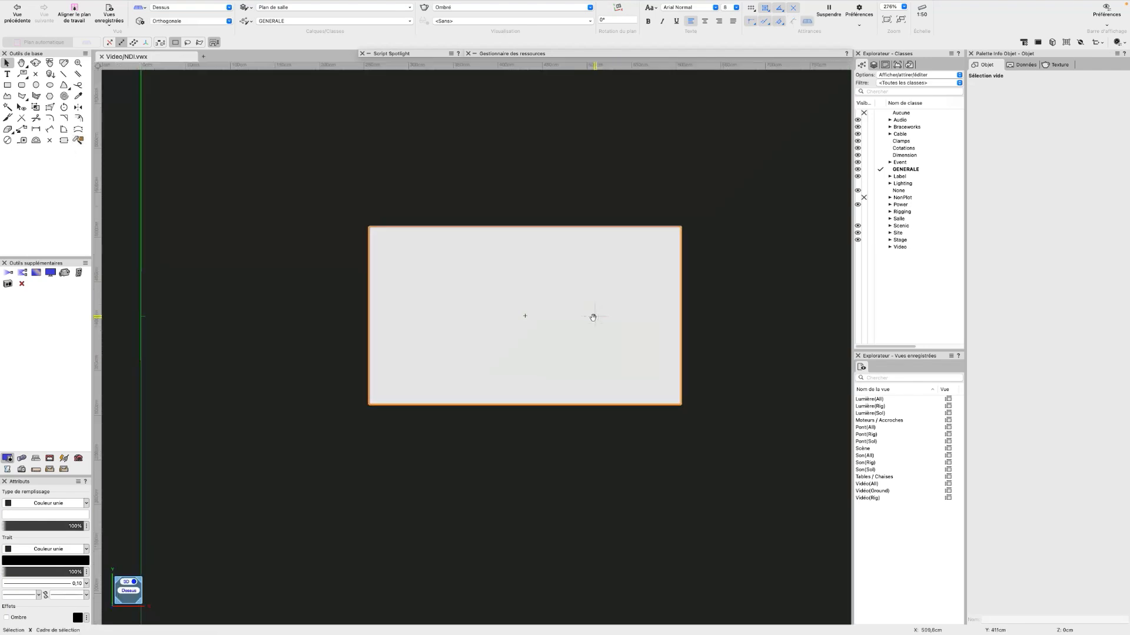
{"action": "middle_click_drag", "start_coordinate": [592, 315], "coordinate": [537, 330]}
- Apply the ColorBars 16x9 RT texture to the extruded panel with the Texture tool
{"action": "left_click", "coordinate": [78, 140]}
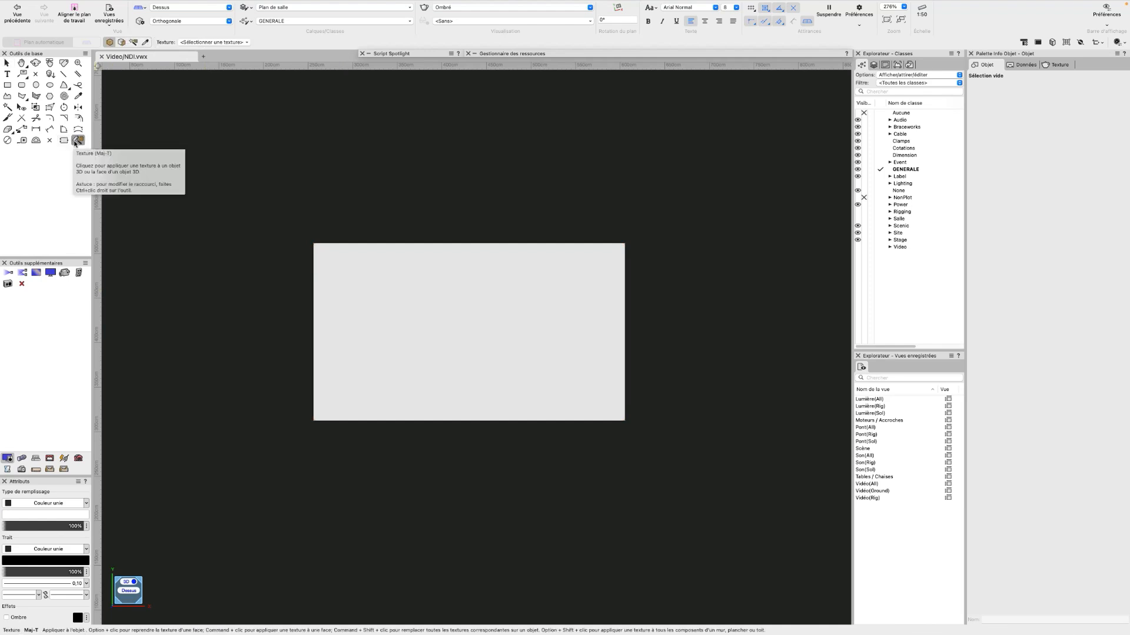
{"action": "left_click", "coordinate": [213, 42]}
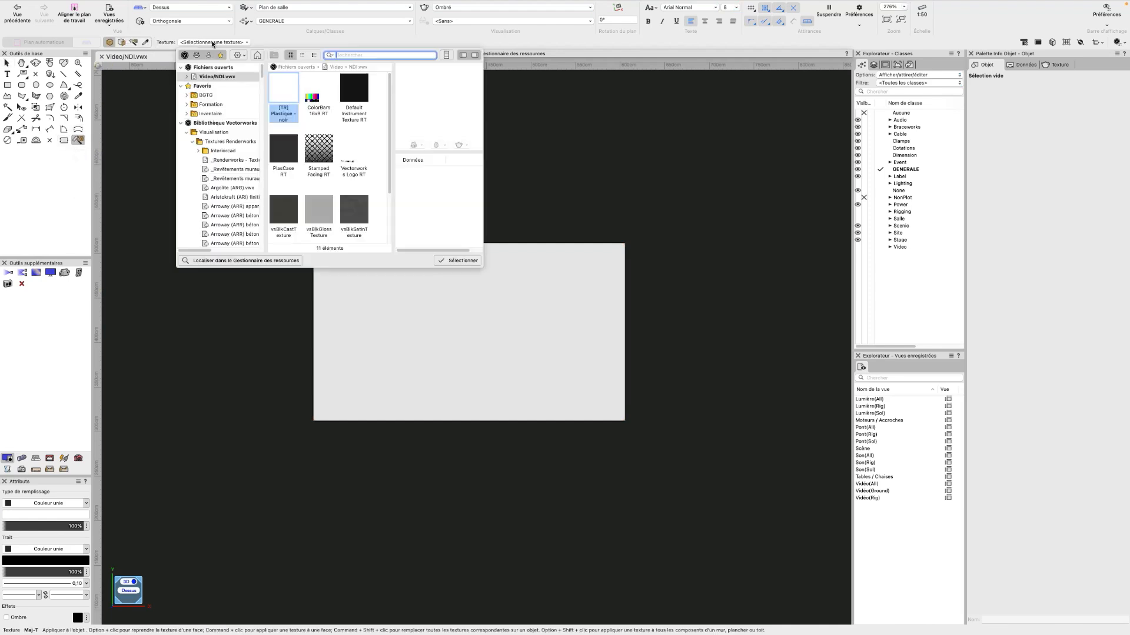
{"action": "left_click", "coordinate": [313, 98]}
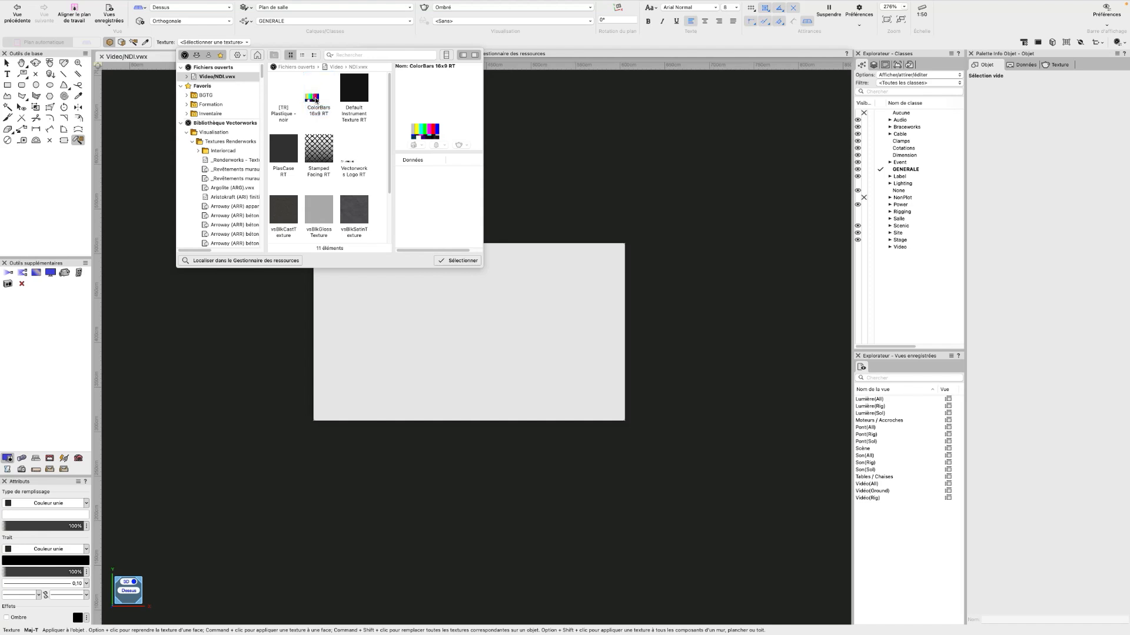
{"action": "double_click", "coordinate": [316, 99]}
{"action": "left_click", "coordinate": [472, 333]}
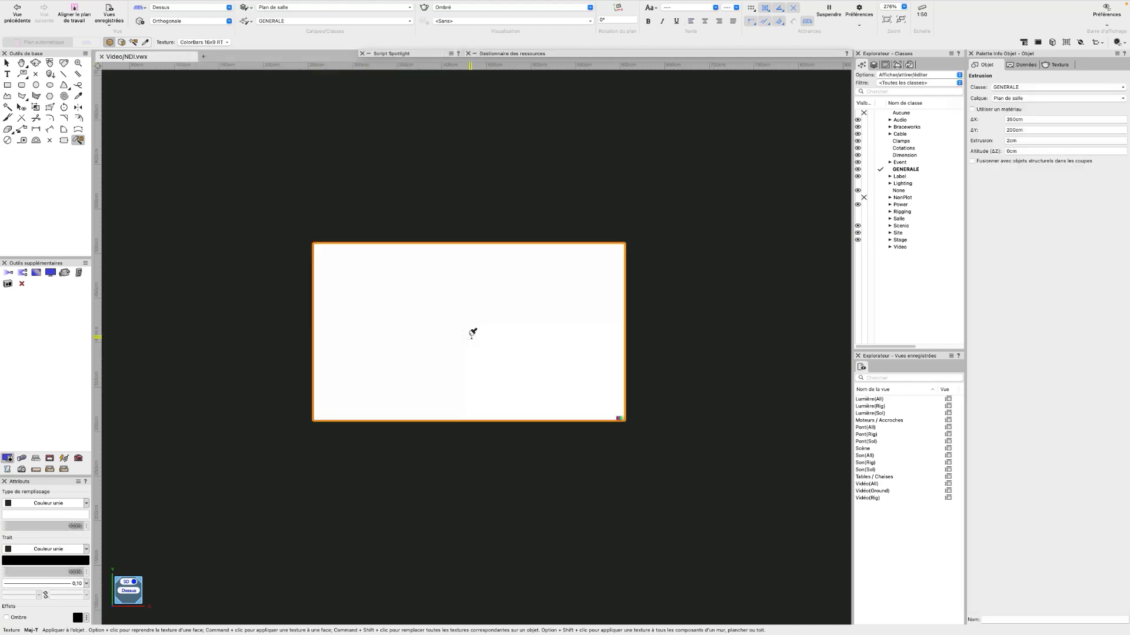
- Set the mapping scale of the panel's ColorBars texture to 20
{"action": "scroll", "coordinate": [579, 401], "scroll_direction": "up", "scroll_amount": 10}
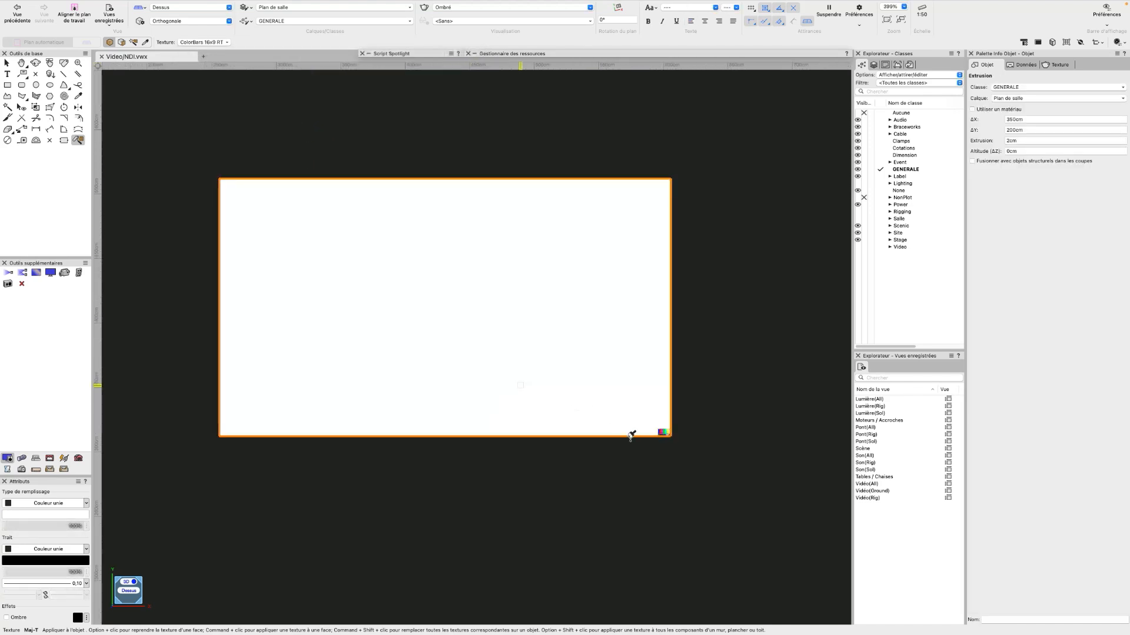
{"action": "scroll", "coordinate": [588, 376], "scroll_direction": "down", "scroll_amount": 8}
{"action": "middle_click_drag", "start_coordinate": [494, 335], "coordinate": [517, 356]}
{"action": "scroll", "coordinate": [556, 371], "scroll_direction": "down", "scroll_amount": 1}
{"action": "key", "text": "x"}
{"action": "scroll", "coordinate": [518, 356], "scroll_direction": "down", "scroll_amount": 1}
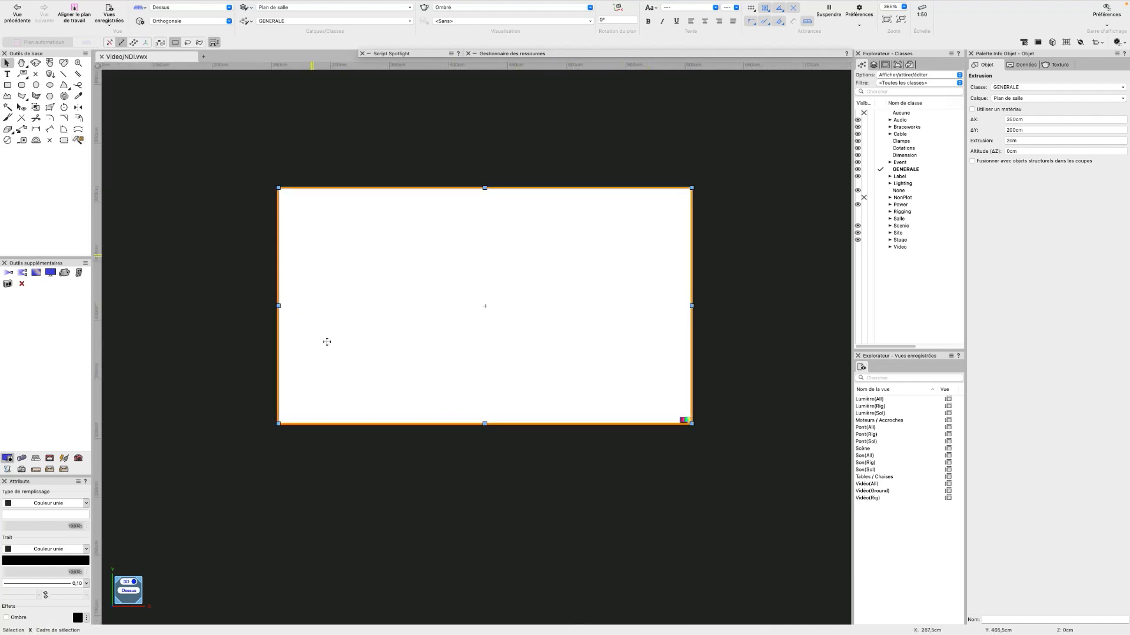
{"action": "left_click", "coordinate": [1061, 64]}
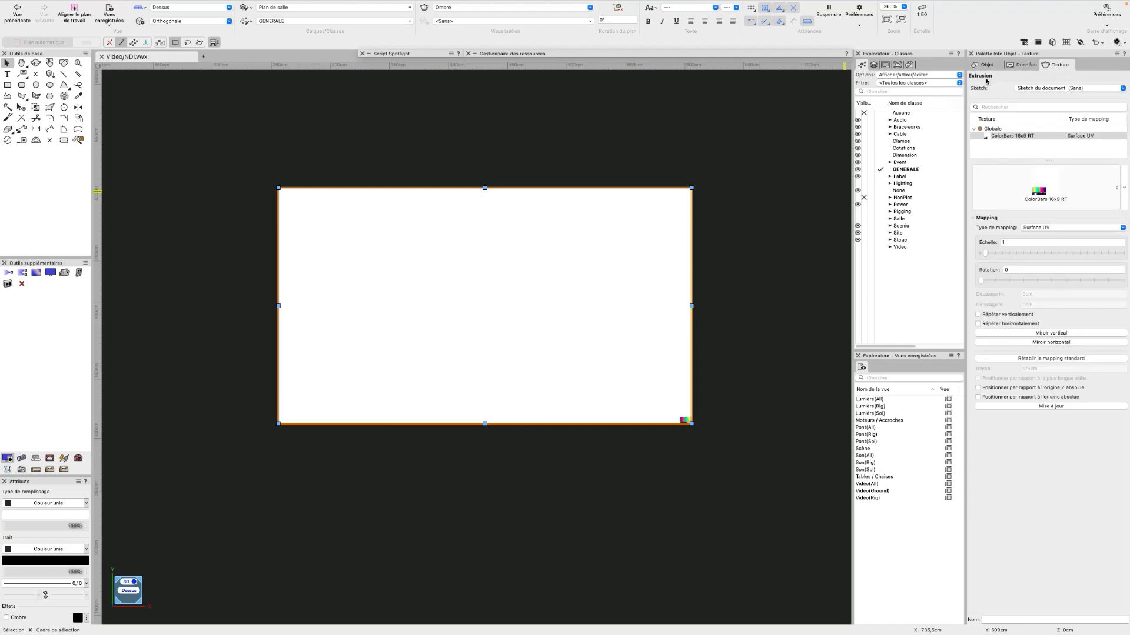
{"action": "left_click_drag", "start_coordinate": [987, 254], "coordinate": [1066, 254]}
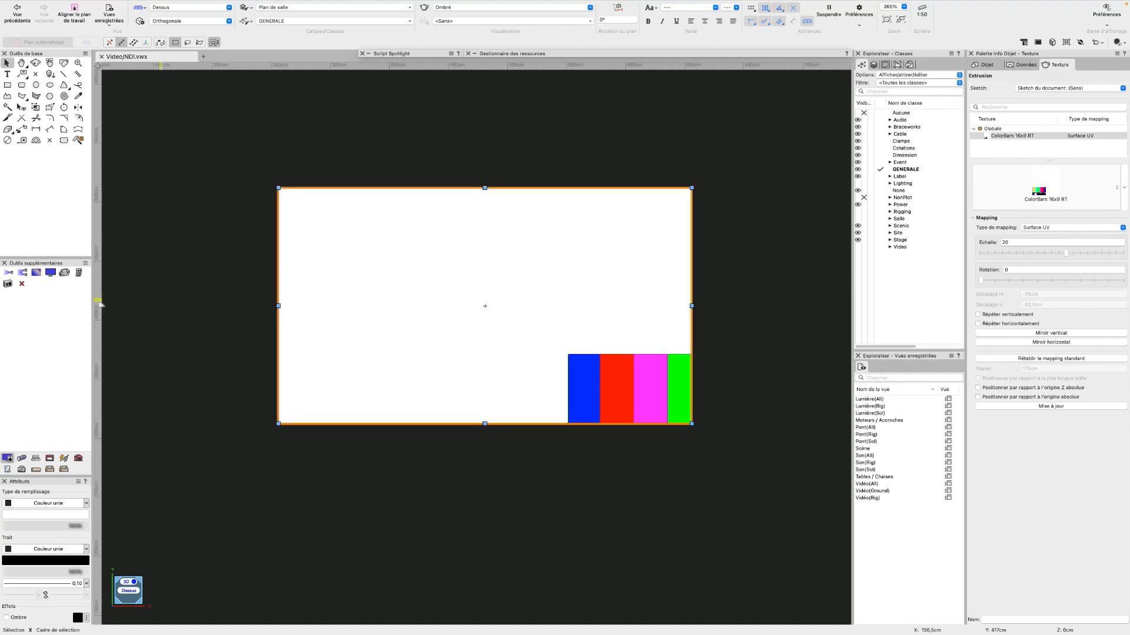
- Align the texture mapping to the panel's top face, and move and enlarge the colour bars to a scale of about 35.6 to cover it
{"action": "left_click", "coordinate": [36, 108]}
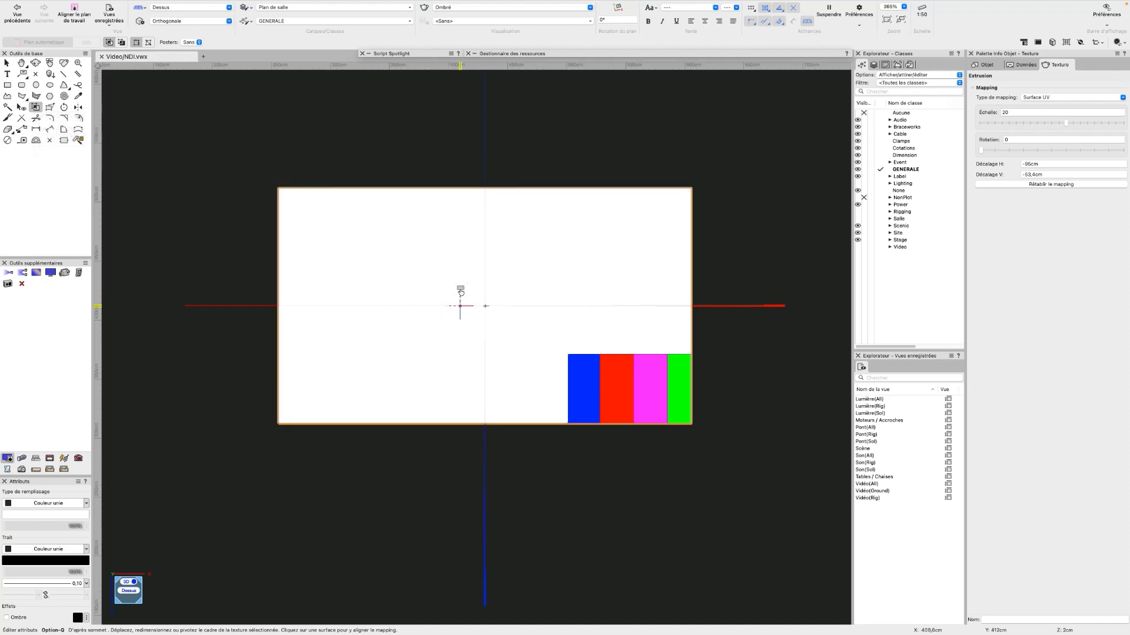
{"action": "left_click", "coordinate": [461, 292]}
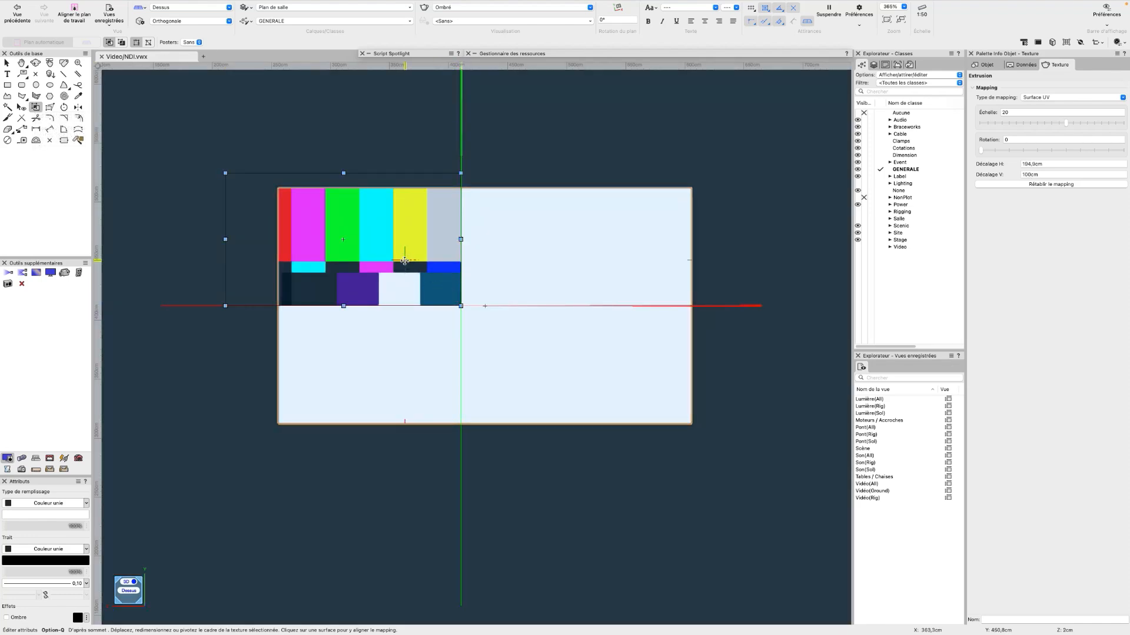
{"action": "left_click_drag", "start_coordinate": [407, 240], "coordinate": [635, 358]}
{"action": "left_click_drag", "start_coordinate": [455, 291], "coordinate": [254, 179]}
{"action": "left_click_drag", "start_coordinate": [530, 274], "coordinate": [536, 275]}
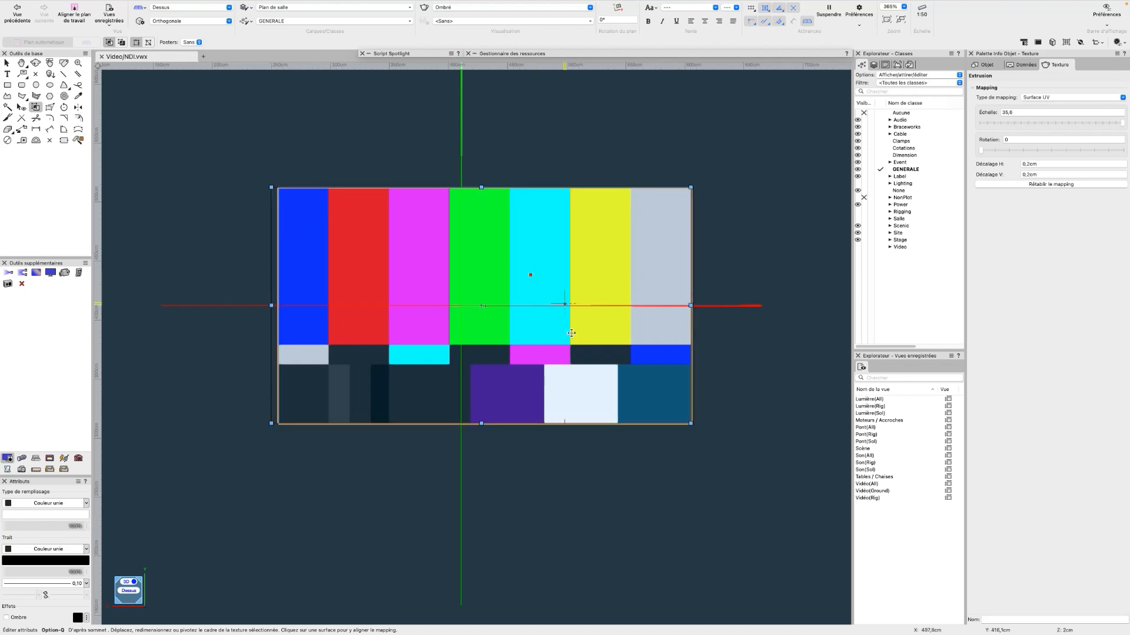
{"action": "scroll", "coordinate": [638, 434], "scroll_direction": "up", "scroll_amount": 1}
{"action": "scroll", "coordinate": [642, 444], "scroll_direction": "down", "scroll_amount": 2}
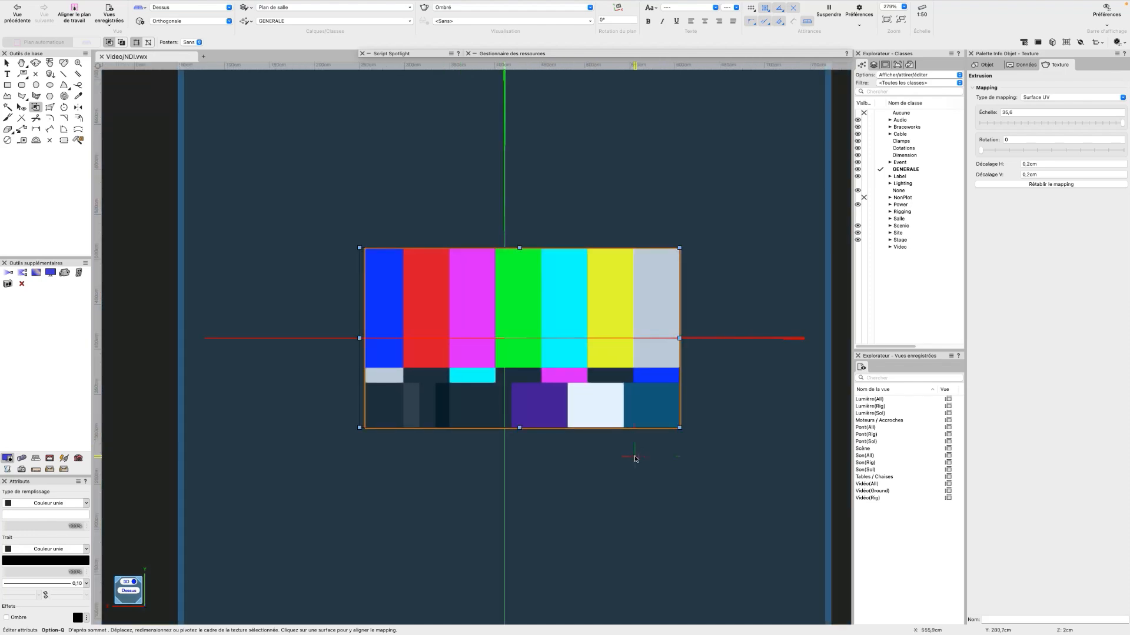
- Finish editing the panel's texture mapping and return to the Selection tool
{"action": "left_click", "coordinate": [634, 458]}
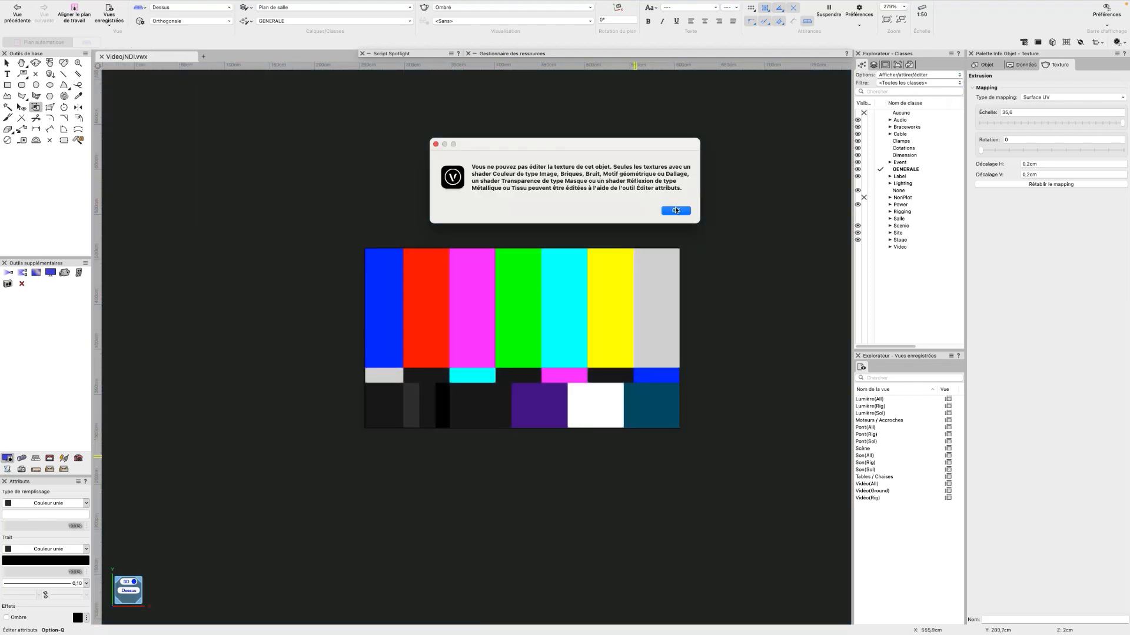
{"action": "left_click", "coordinate": [675, 210]}
{"action": "left_click", "coordinate": [655, 206]}
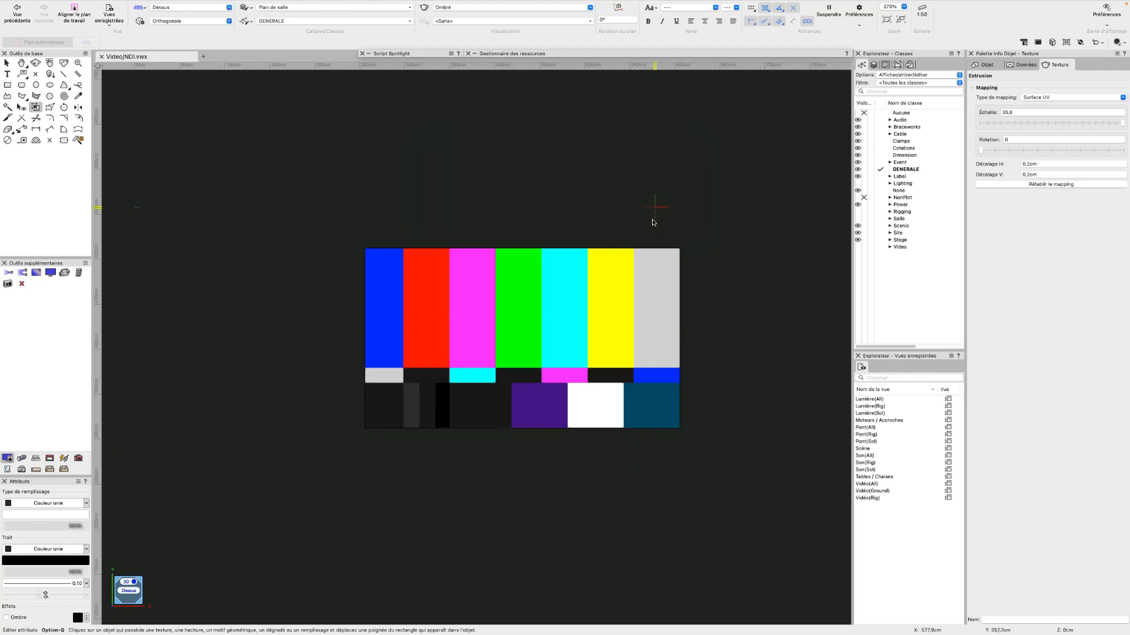
{"action": "scroll", "coordinate": [647, 236], "scroll_direction": "down", "scroll_amount": 1}
{"action": "key", "text": "x"}
- Select the extruded panel, switch to the right view, and rotate it 90° to the left to stand it upright
{"action": "scroll", "coordinate": [606, 321], "scroll_direction": "up", "scroll_amount": 2}
{"action": "scroll", "coordinate": [606, 320], "scroll_direction": "down", "scroll_amount": 3}
{"action": "key", "text": "shift+c"}
{"action": "left_click_drag", "start_coordinate": [688, 442], "coordinate": [514, 368]}
{"action": "key", "text": "x"}
{"action": "left_click", "coordinate": [514, 367]}
{"action": "scroll", "coordinate": [513, 367], "scroll_direction": "up", "scroll_amount": 2}
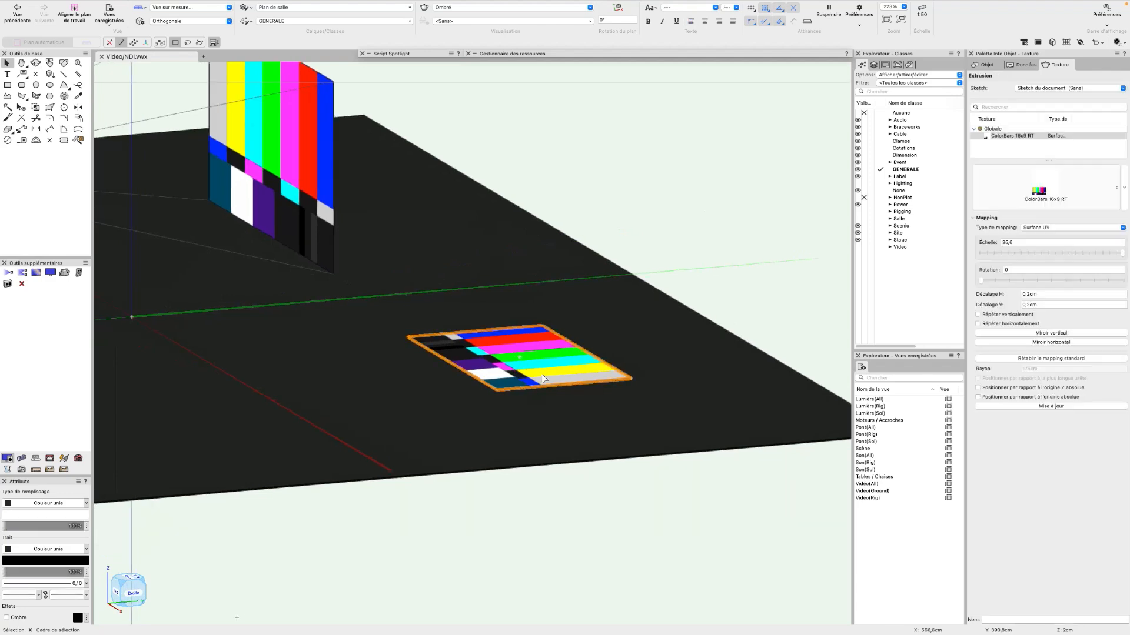
{"action": "key", "text": "KP_6"}
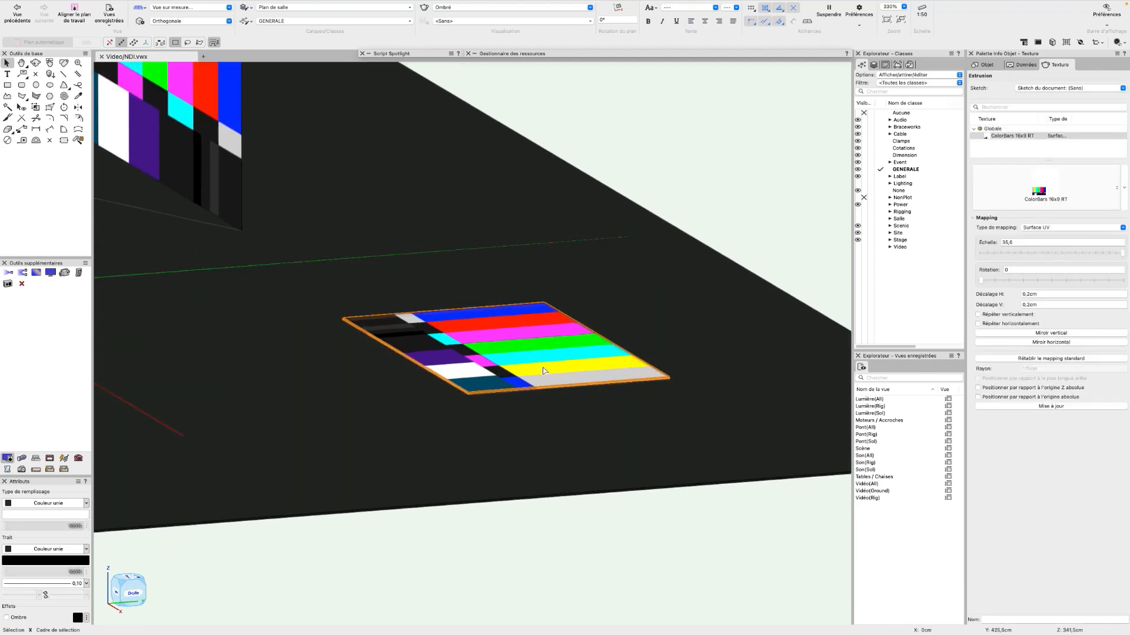
{"action": "key", "text": "super+l"}
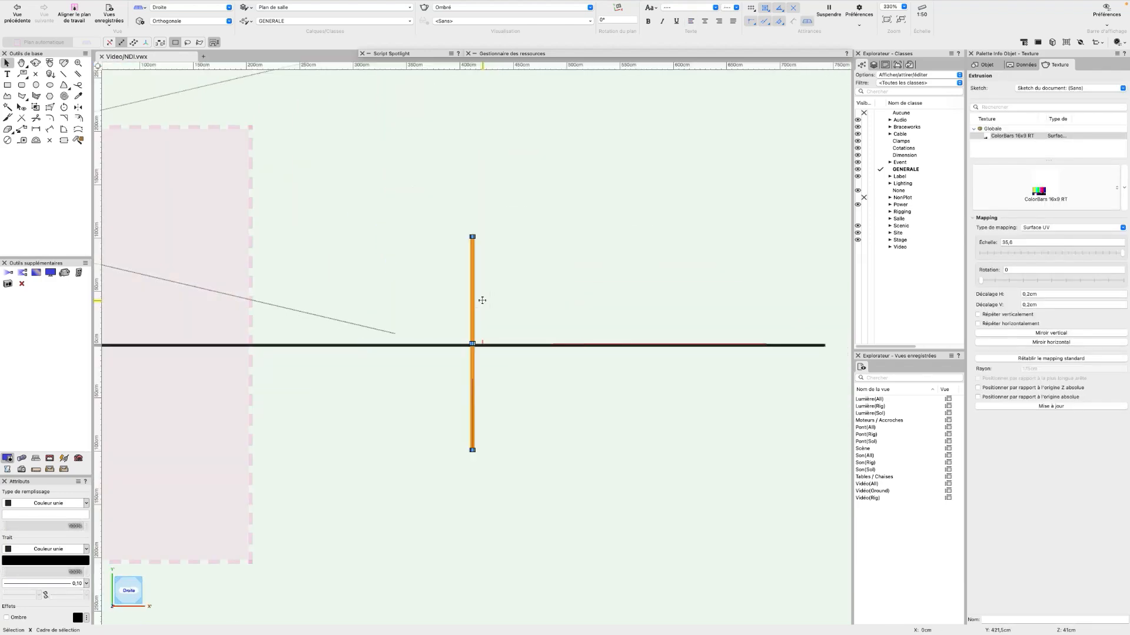
- Try to raise the upright panel above the floor, and check its placement in the 2D plan
{"action": "middle_click_drag", "start_coordinate": [393, 507], "coordinate": [662, 622], "text": "shift"}
{"action": "left_click_drag", "start_coordinate": [515, 500], "coordinate": [512, 372]}
{"action": "scroll", "coordinate": [452, 489], "scroll_direction": "down", "scroll_amount": 1}
{"action": "middle_click_drag", "start_coordinate": [391, 479], "coordinate": [459, 530], "text": "shift"}
{"action": "scroll", "coordinate": [460, 527], "scroll_direction": "down", "scroll_amount": 5}
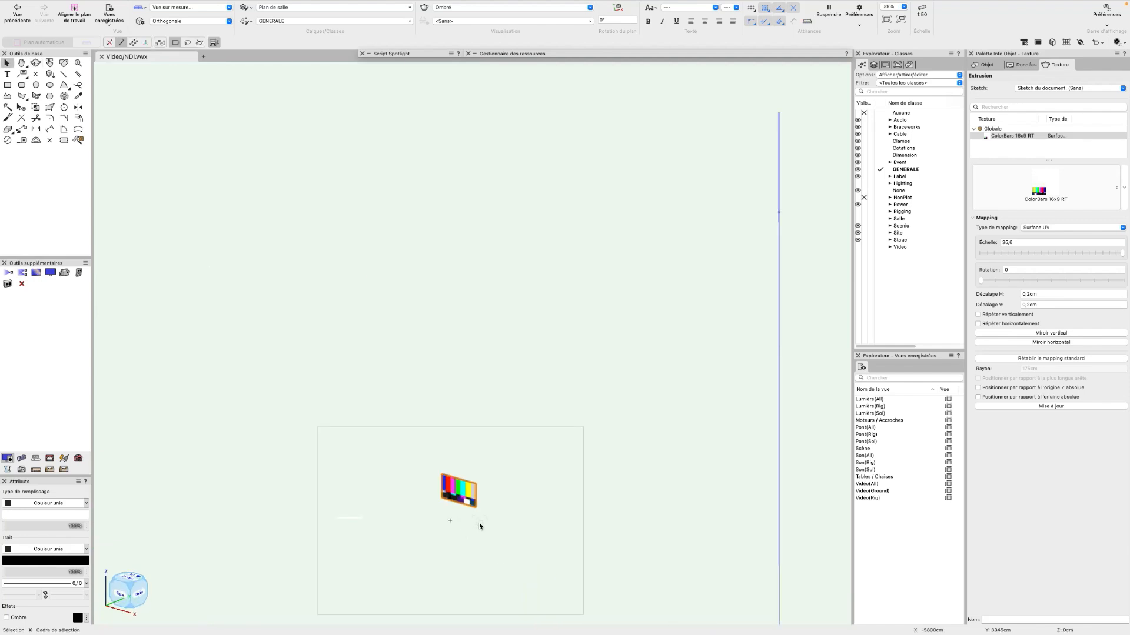
{"action": "key", "text": "0"}
{"action": "scroll", "coordinate": [513, 448], "scroll_direction": "down", "scroll_amount": 5}
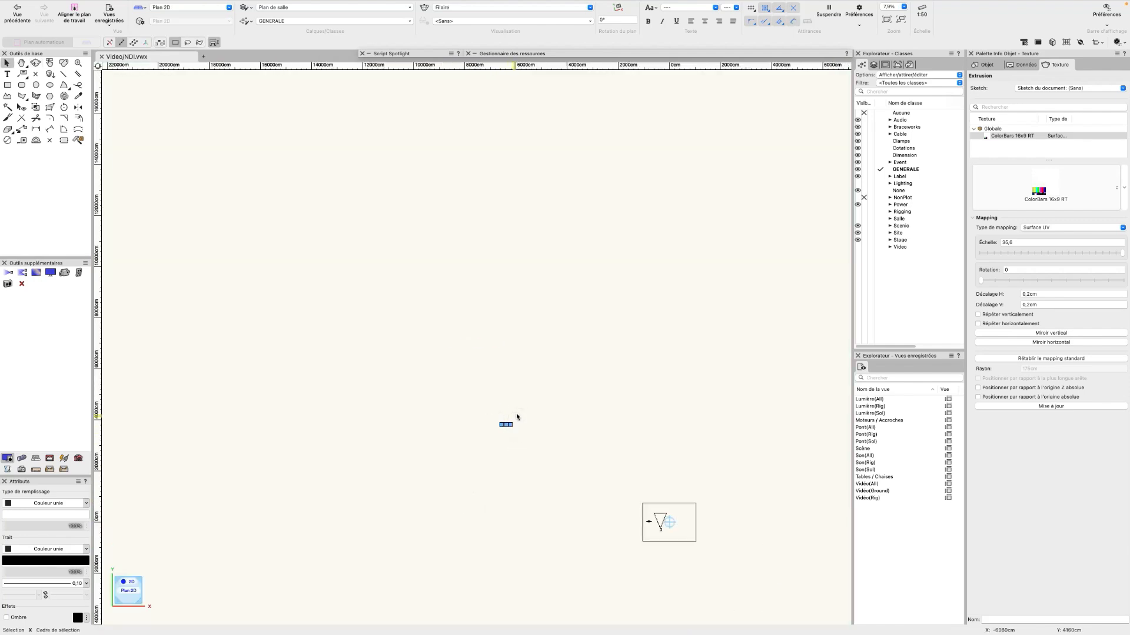
{"action": "left_click", "coordinate": [516, 414]}
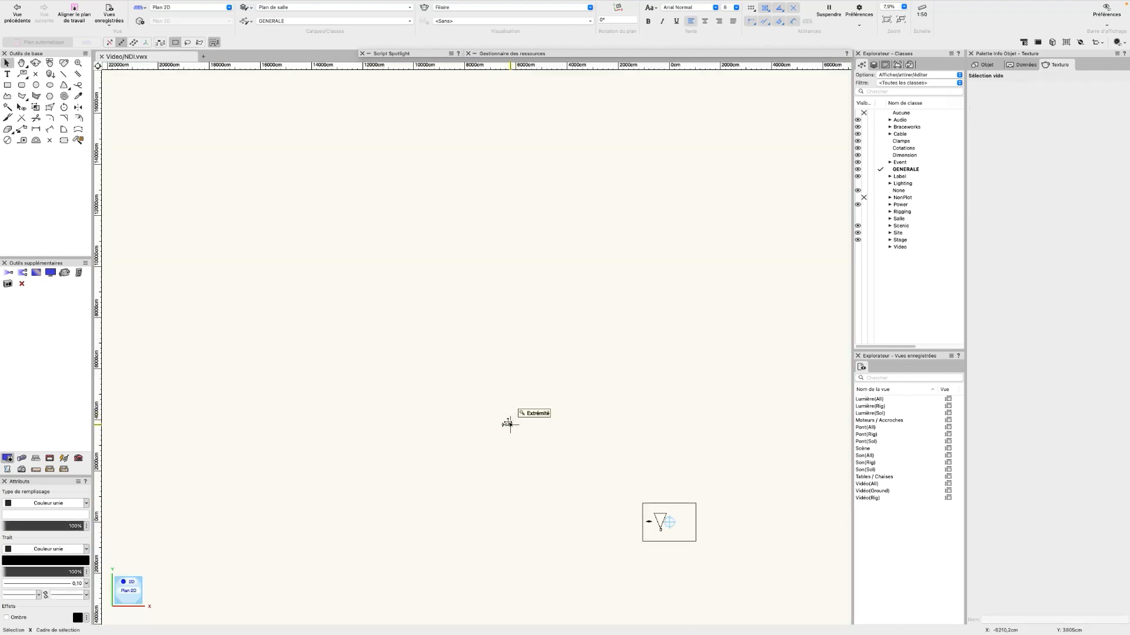
{"action": "left_click", "coordinate": [684, 511]}
{"action": "scroll", "coordinate": [688, 532], "scroll_direction": "up", "scroll_amount": 5}
- Raise the upright panel vertically in a custom 3D view until it clears the floor
{"action": "mouse_move", "coordinate": [689, 538]}
{"action": "middle_mouse_down", "text": "shift"}
{"action": "mouse_move", "coordinate": [702, 560]}
{"action": "mouse_move", "coordinate": [638, 410]}
{"action": "middle_mouse_up", "text": "shift"}
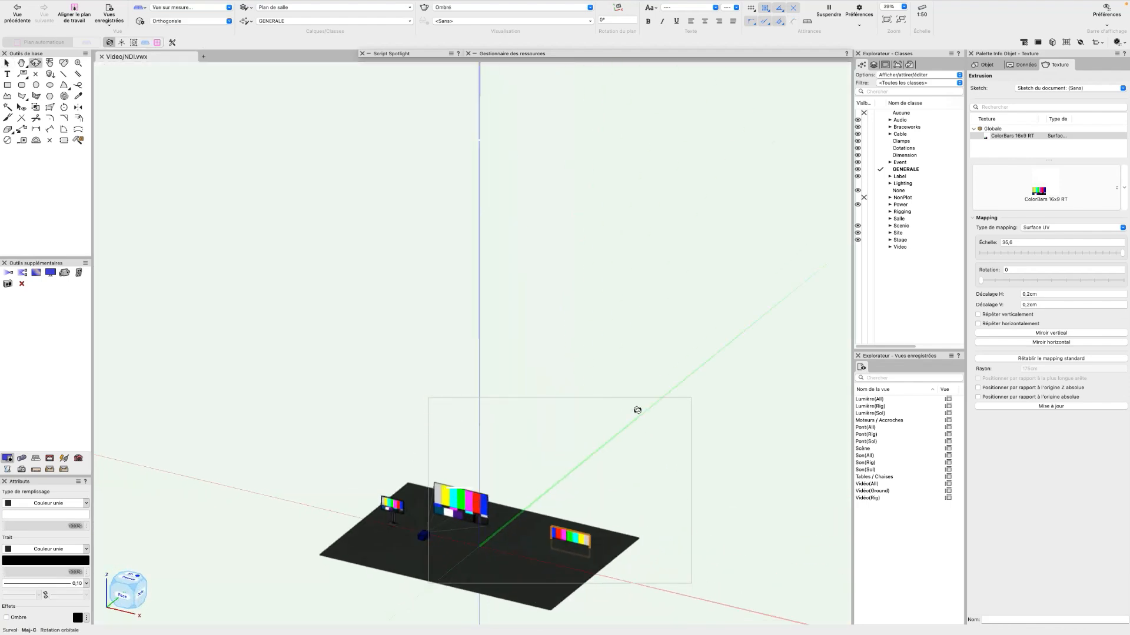
{"action": "key", "text": "x"}
{"action": "left_click", "coordinate": [986, 65]}
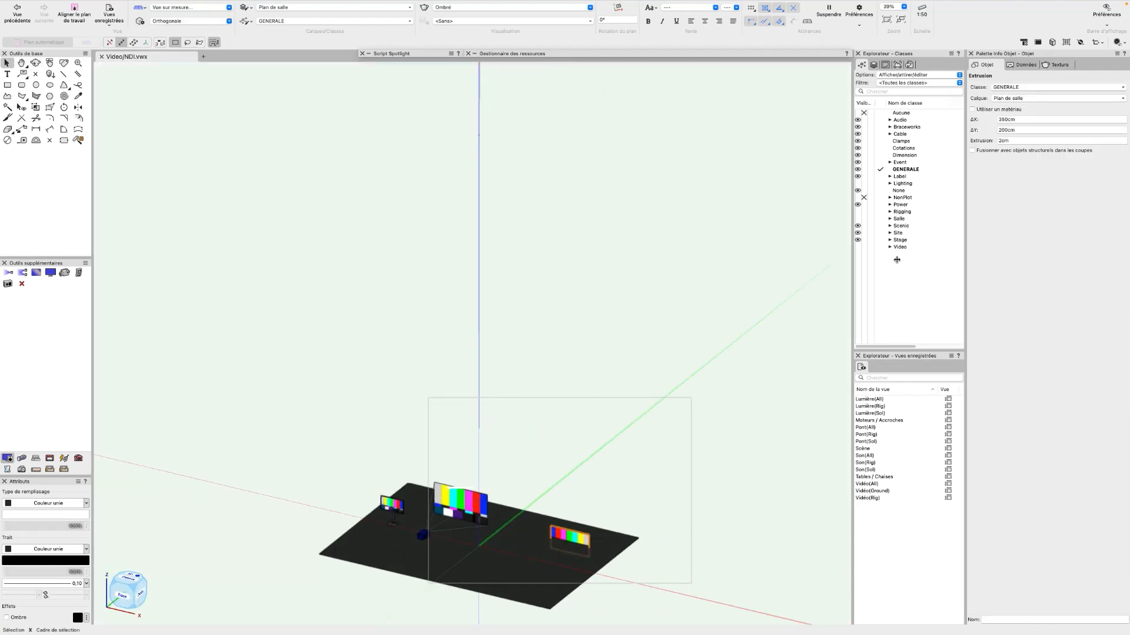
{"action": "scroll", "coordinate": [561, 533], "scroll_direction": "up", "scroll_amount": 2}
{"action": "left_click_drag", "start_coordinate": [557, 540], "coordinate": [557, 507]}
{"action": "scroll", "coordinate": [615, 537], "scroll_direction": "up", "scroll_amount": 4}
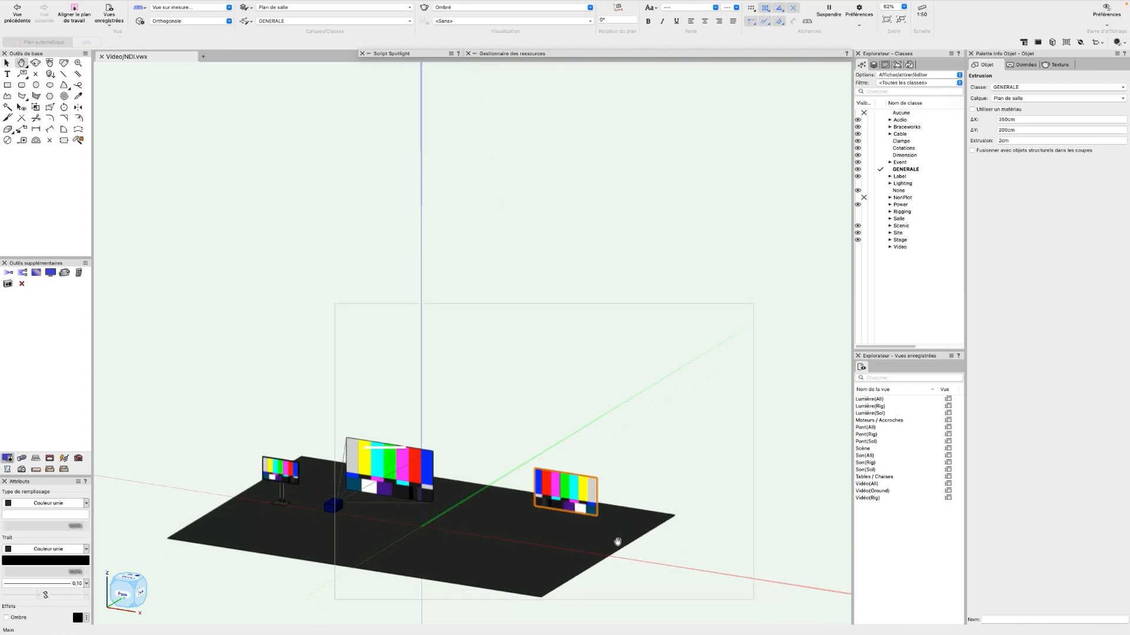
- Examine the raised panel's colour-bar face and its position on the floor from several angles
{"action": "scroll", "coordinate": [608, 472], "scroll_direction": "down", "scroll_amount": 2}
{"action": "mouse_move", "coordinate": [630, 424]}
{"action": "middle_mouse_down", "text": "super"}
{"action": "mouse_move", "coordinate": [594, 449]}
{"action": "mouse_move", "coordinate": [613, 416]}
{"action": "middle_mouse_up", "text": "super"}
{"action": "scroll", "coordinate": [615, 415], "scroll_direction": "up", "scroll_amount": 3}
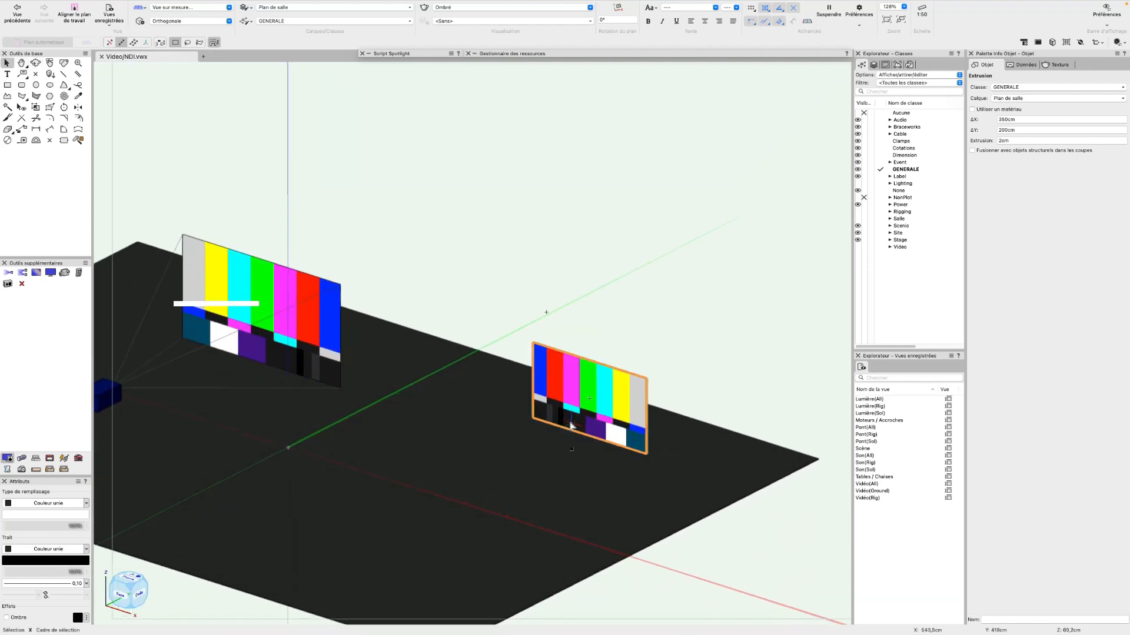
{"action": "scroll", "coordinate": [627, 410], "scroll_direction": "up", "scroll_amount": 3}
{"action": "middle_click_drag", "start_coordinate": [627, 411], "coordinate": [644, 390], "text": "super"}
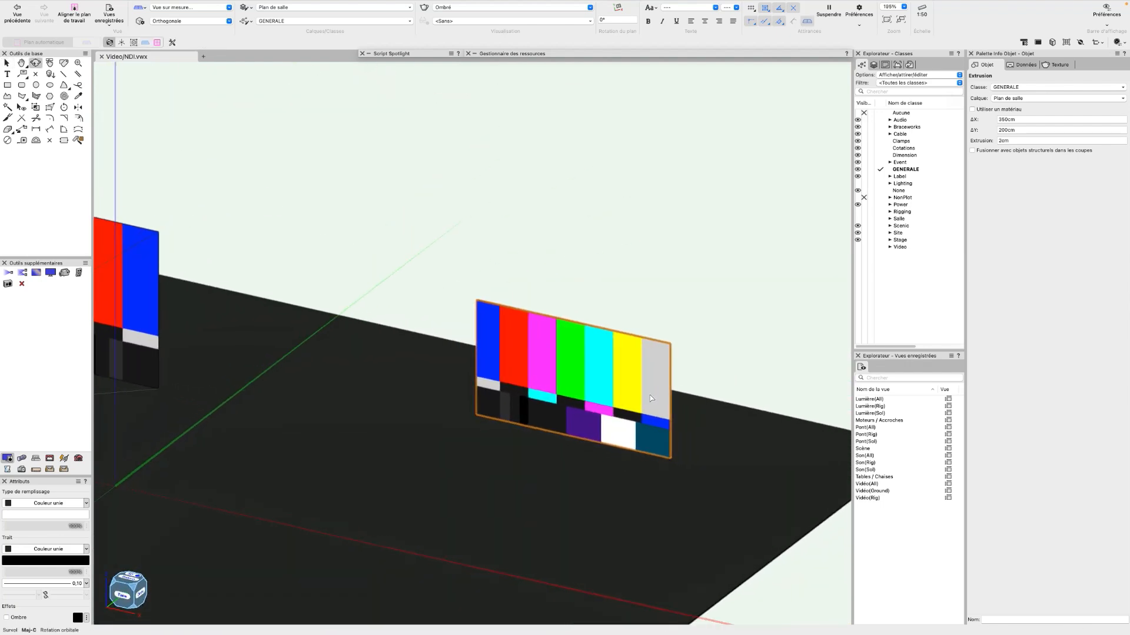
{"action": "left_click", "coordinate": [673, 285]}
{"action": "scroll", "coordinate": [618, 366], "scroll_direction": "up", "scroll_amount": 3}
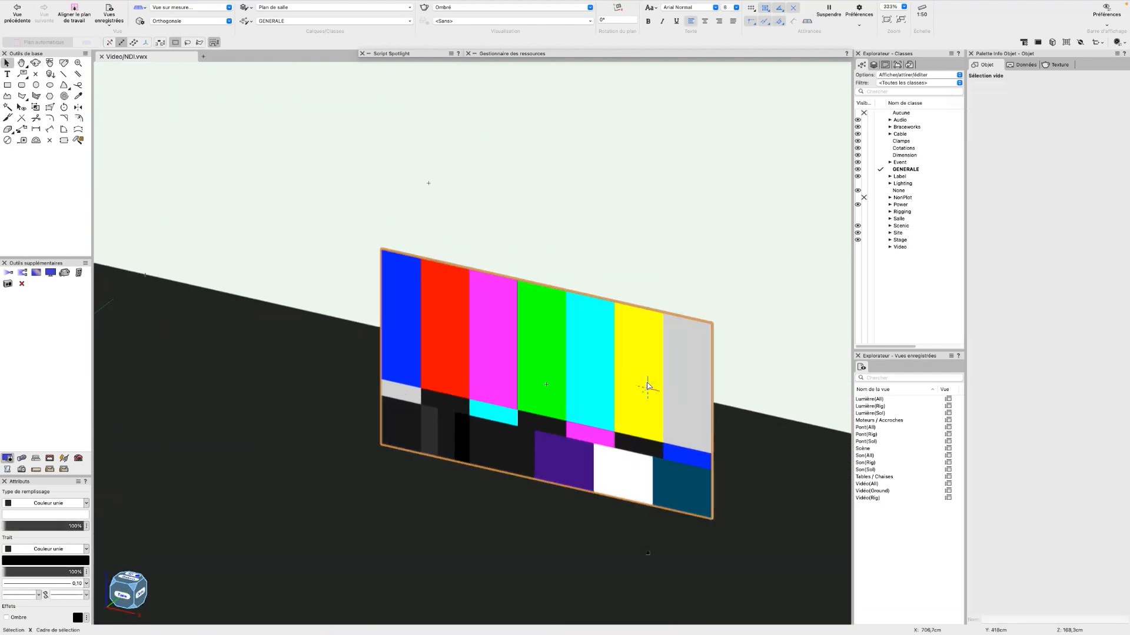
{"action": "scroll", "coordinate": [621, 390], "scroll_direction": "down", "scroll_amount": 2}
- Assign a video file from the Sample folder to the panel as its video source, with universe 1 and circuit 1
{"action": "left_click", "coordinate": [532, 338]}
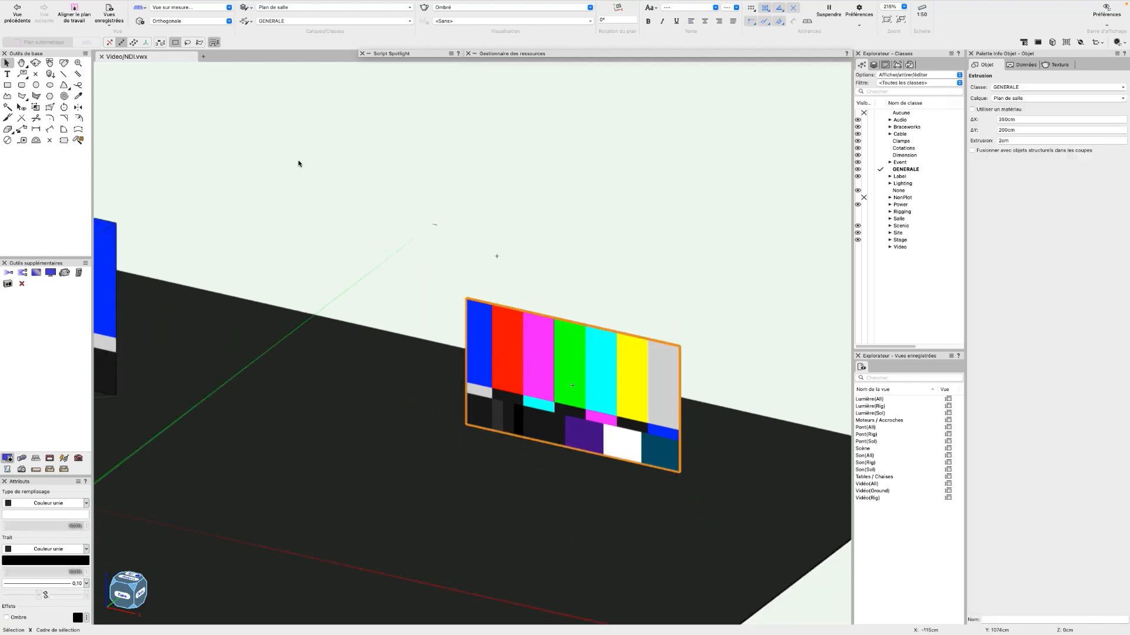
{"action": "left_click", "coordinate": [206, 6]}
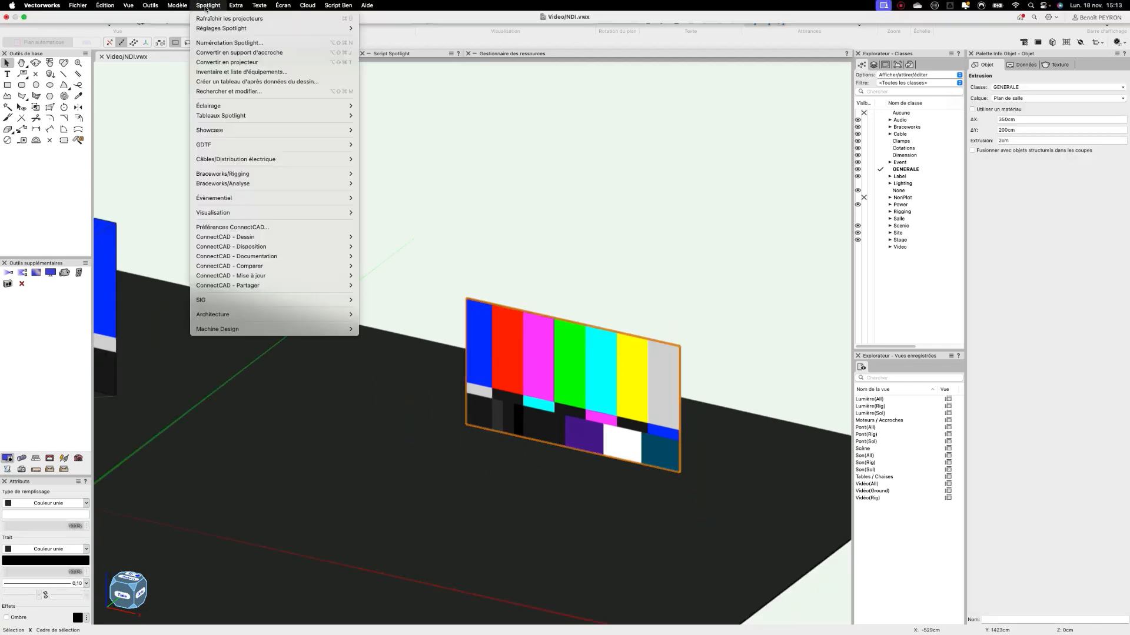
{"action": "mouse_move", "coordinate": [229, 214]}
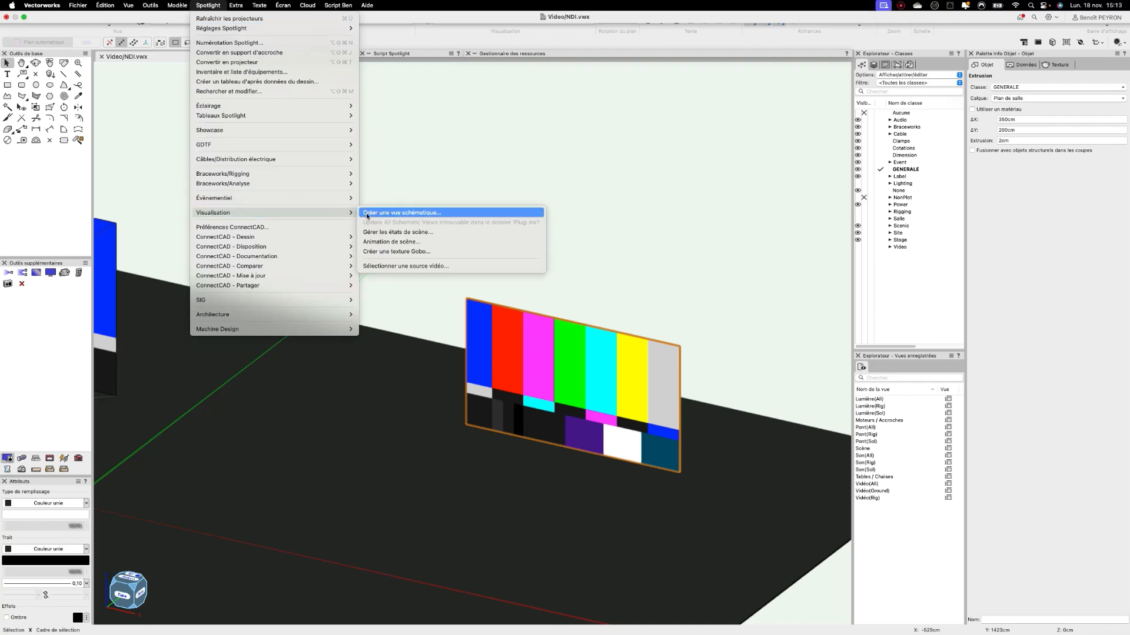
{"action": "left_click", "coordinate": [424, 266]}
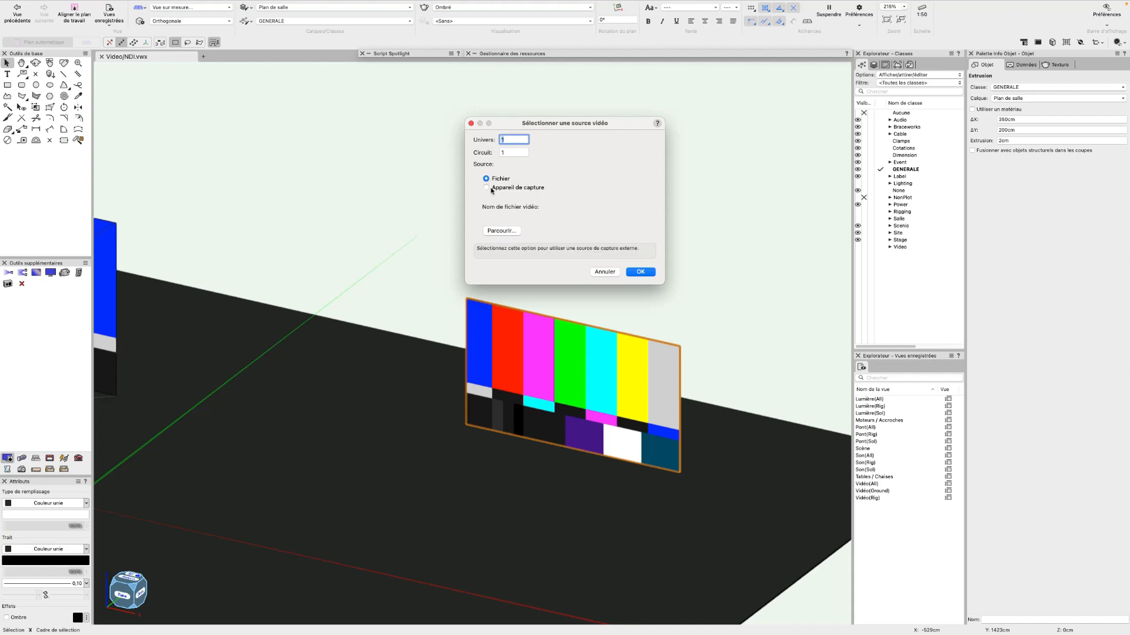
{"action": "left_click", "coordinate": [506, 231]}
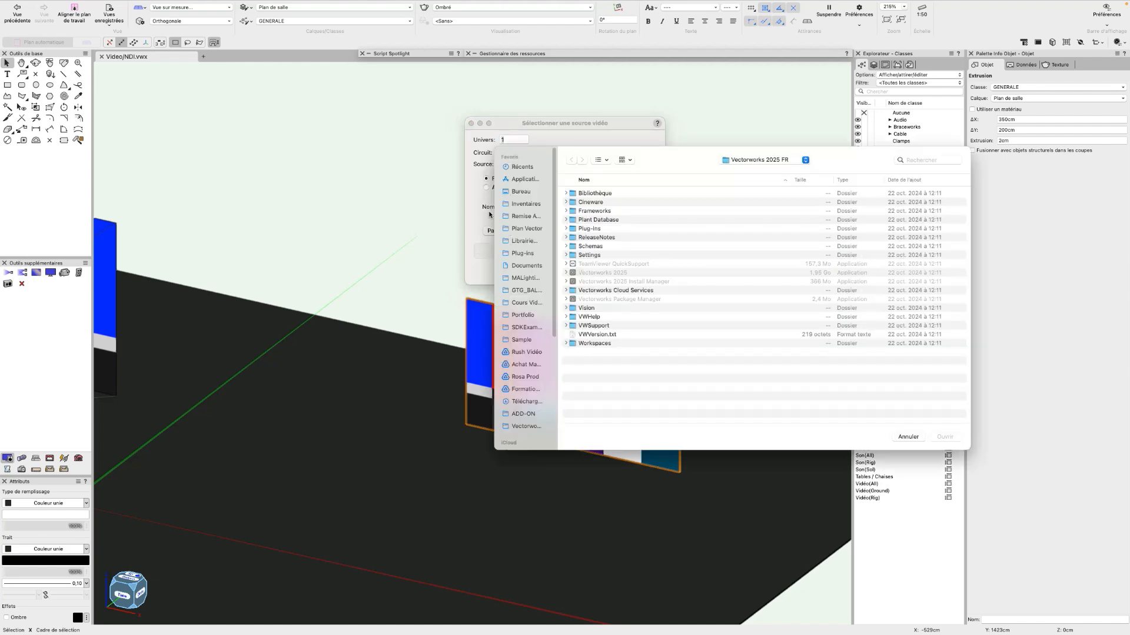
{"action": "left_click", "coordinate": [522, 339]}
{"action": "double_click", "coordinate": [591, 202]}
{"action": "left_click", "coordinate": [640, 272]}
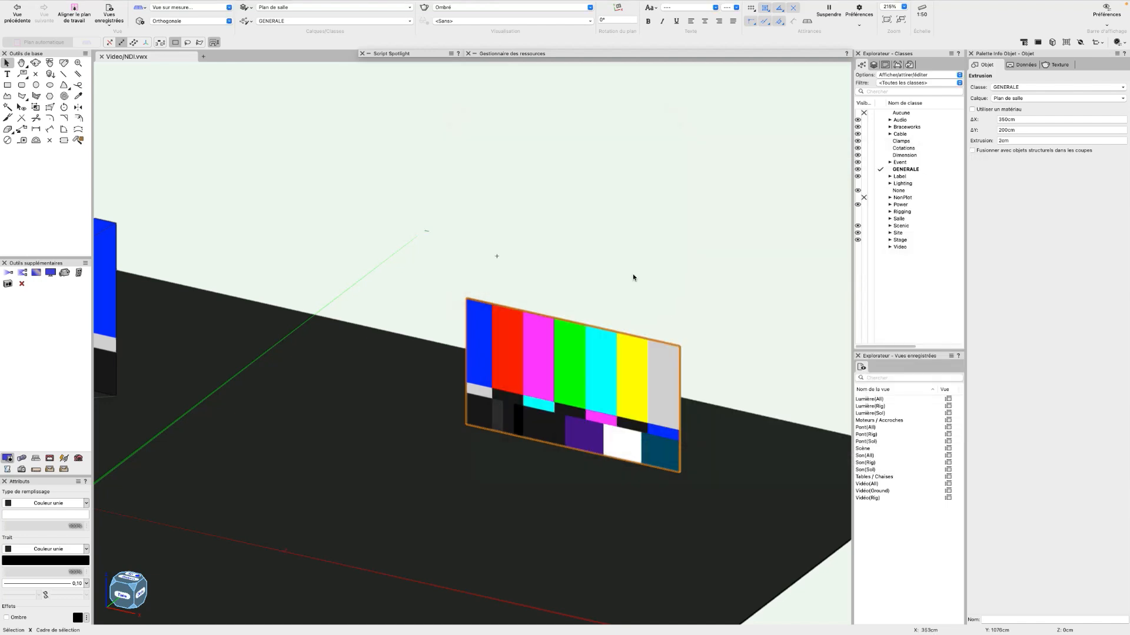
- Frame and deselect the panel, and preview its video with Showcase
{"action": "scroll", "coordinate": [616, 461], "scroll_direction": "up", "scroll_amount": 1}
{"action": "middle_click_drag", "start_coordinate": [625, 469], "coordinate": [602, 441]}
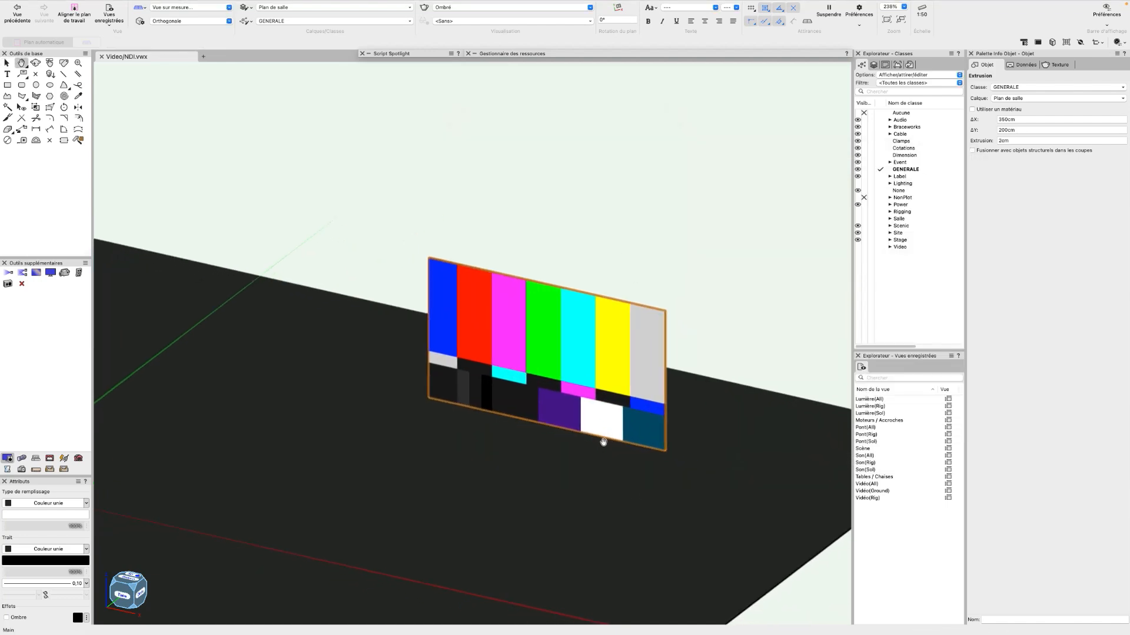
{"action": "left_click", "coordinate": [663, 278]}
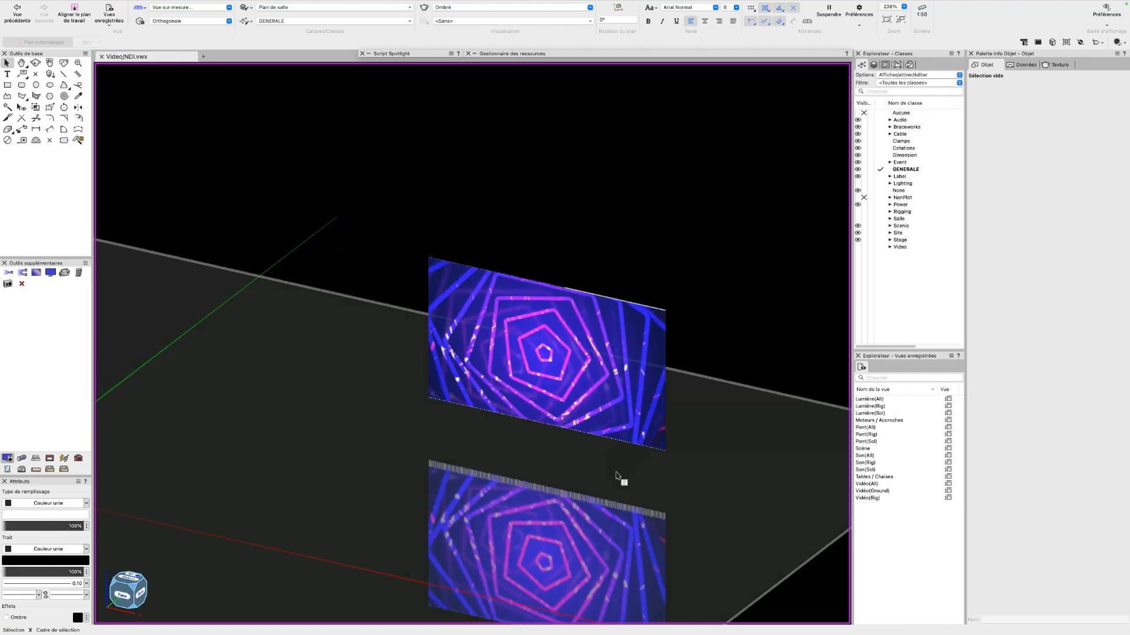
- Inspect the video on the panel's front, edges and floor reflection, and stop the Showcase preview
{"action": "scroll", "coordinate": [595, 456], "scroll_direction": "up", "scroll_amount": 3}
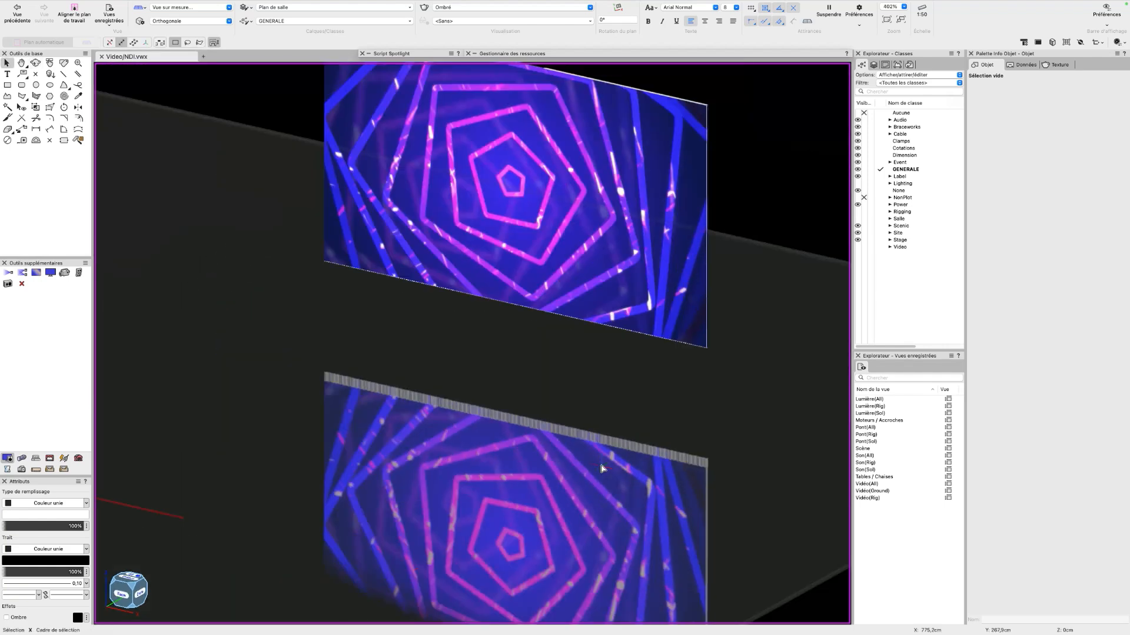
{"action": "scroll", "coordinate": [601, 469], "scroll_direction": "down", "scroll_amount": 2}
{"action": "middle_click_drag", "start_coordinate": [601, 469], "coordinate": [402, 484], "text": "super"}
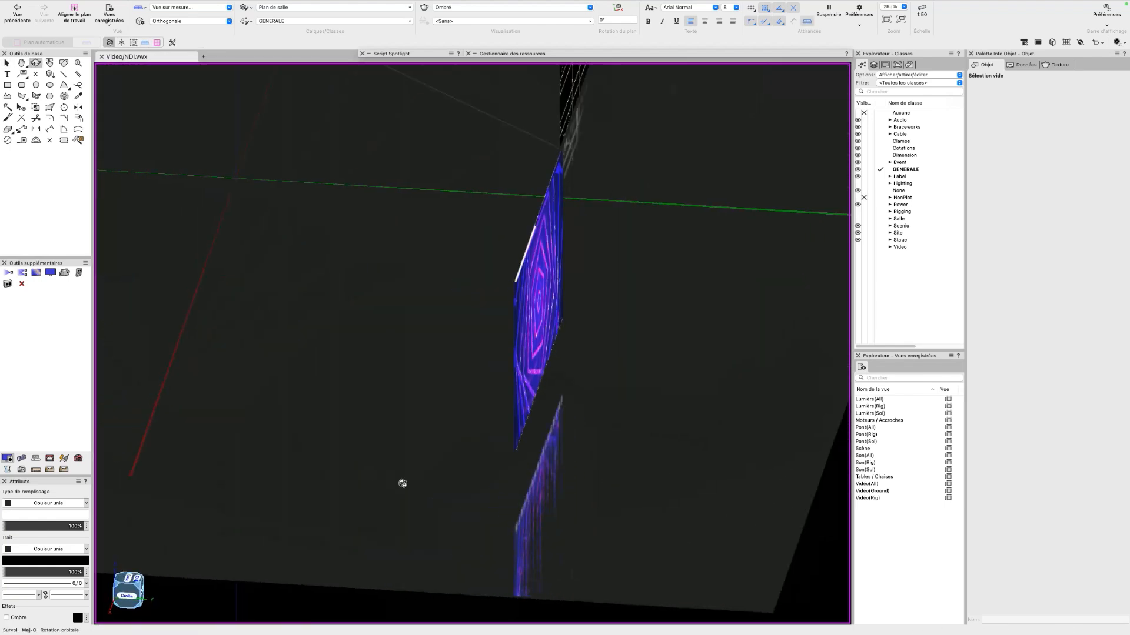
{"action": "scroll", "coordinate": [529, 265], "scroll_direction": "up", "scroll_amount": 8}
{"action": "scroll", "coordinate": [597, 341], "scroll_direction": "down", "scroll_amount": 8}
{"action": "key", "text": "x"}
{"action": "middle_click_drag", "start_coordinate": [597, 341], "coordinate": [664, 437], "text": "super"}
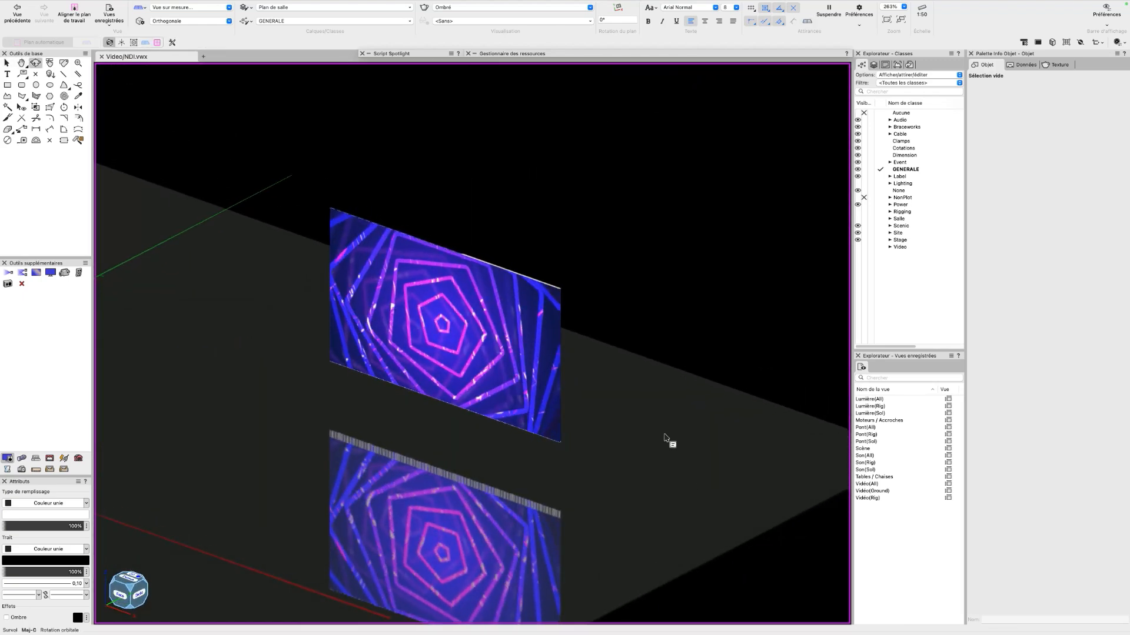
{"action": "scroll", "coordinate": [538, 273], "scroll_direction": "up", "scroll_amount": 8}
{"action": "scroll", "coordinate": [541, 367], "scroll_direction": "down", "scroll_amount": 9}
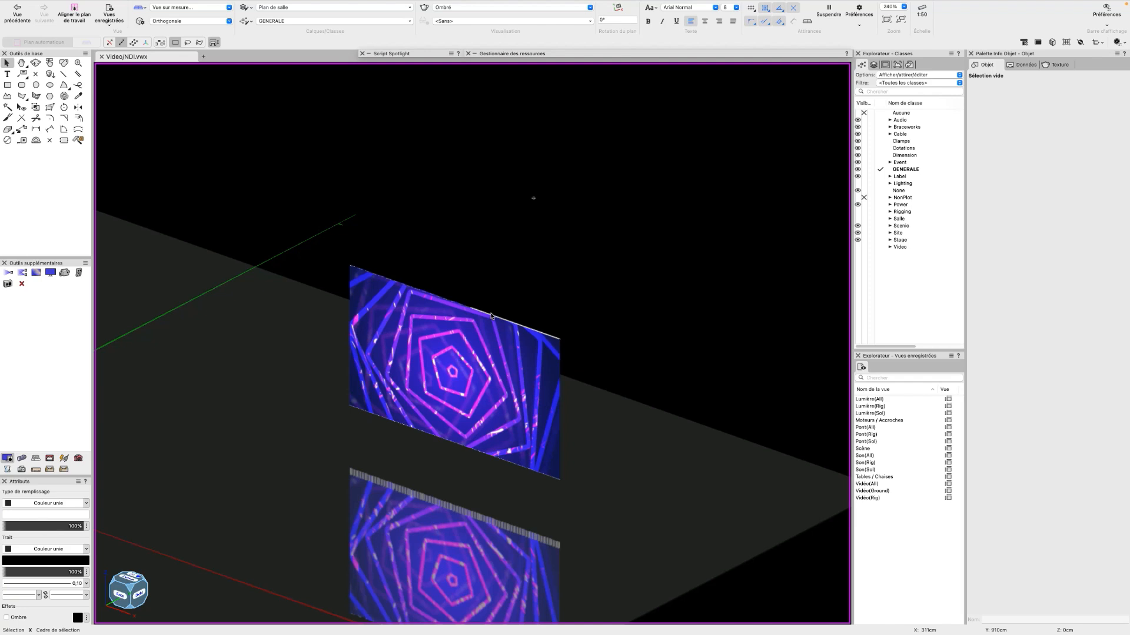
{"action": "key", "text": "Escape"}
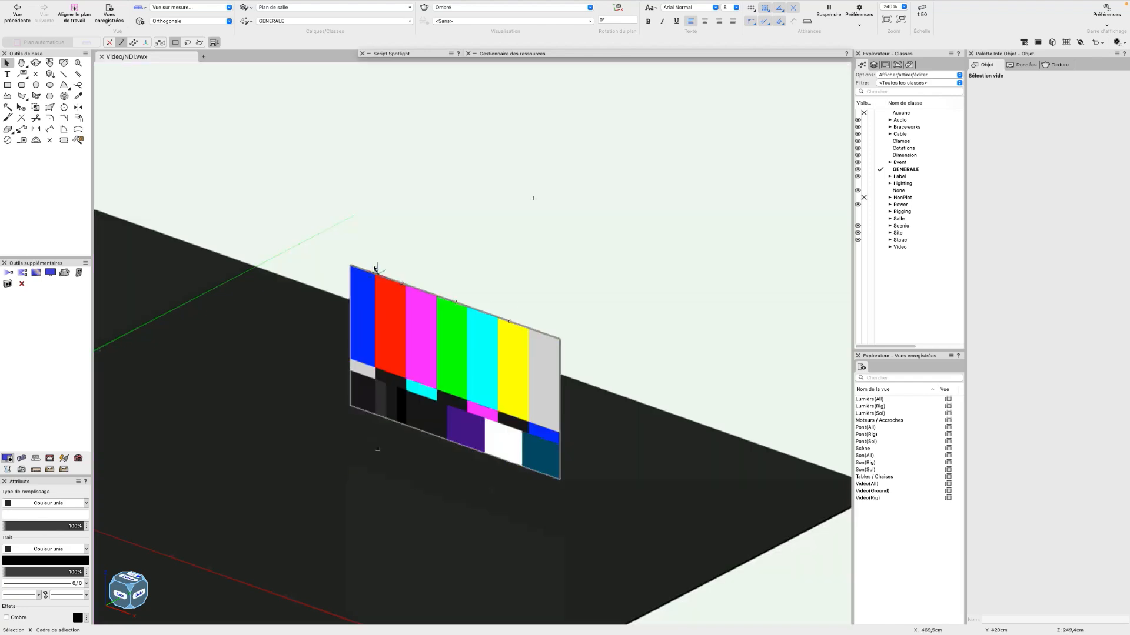
- Apply the PlasCase RT texture to the panel's top edge with the Texture tool in face mode
{"action": "left_click", "coordinate": [79, 141]}
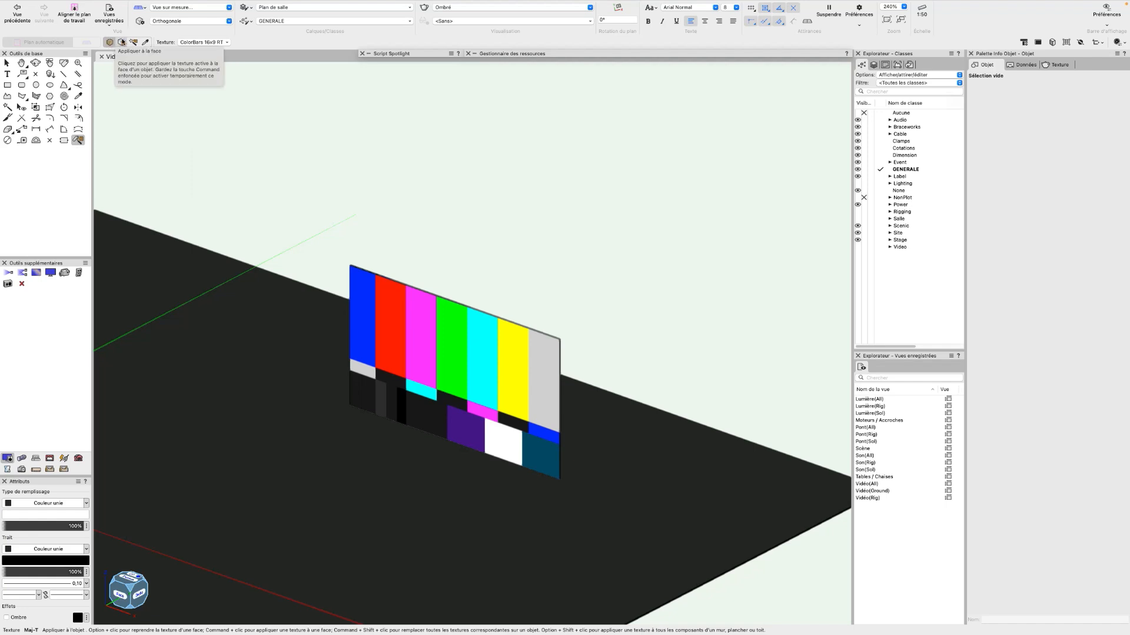
{"action": "left_click", "coordinate": [122, 42]}
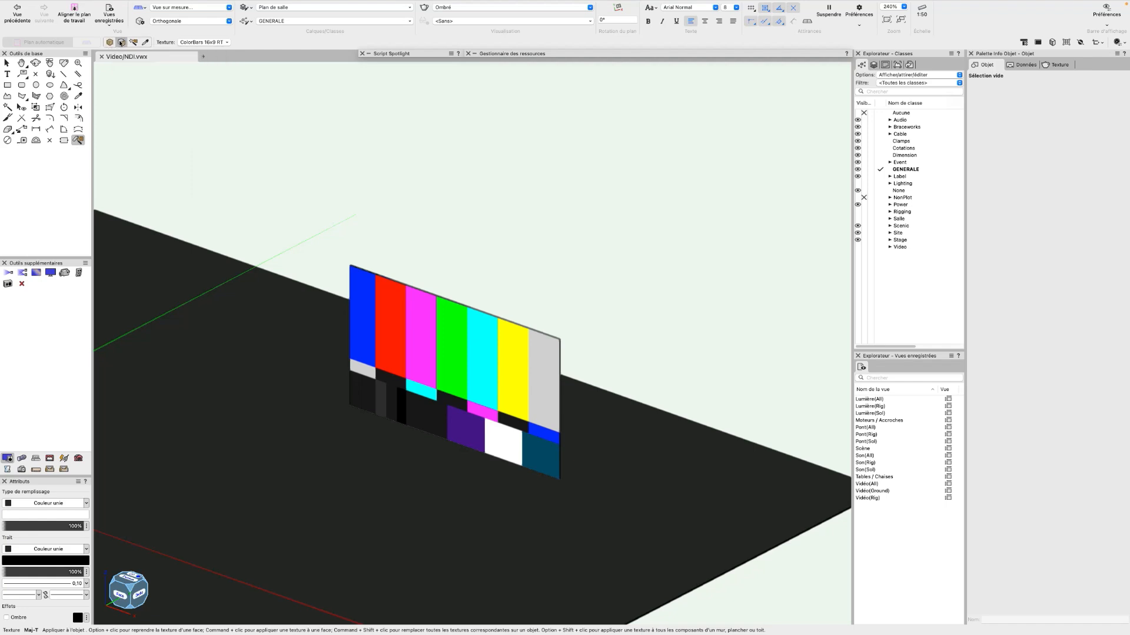
{"action": "left_click", "coordinate": [214, 43]}
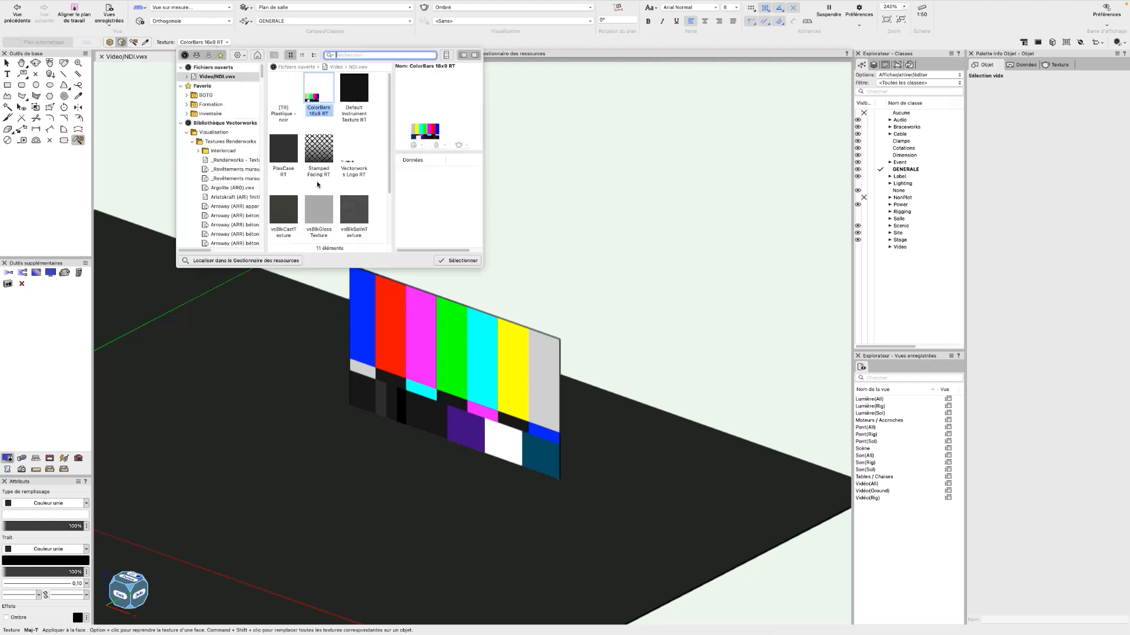
{"action": "double_click", "coordinate": [289, 148]}
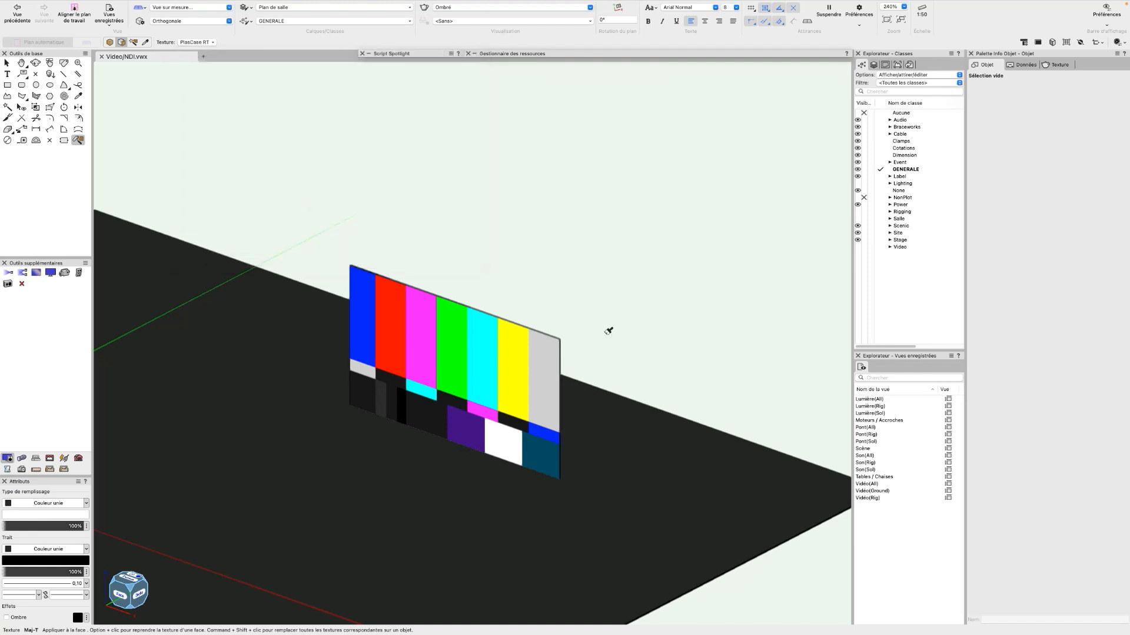
{"action": "scroll", "coordinate": [609, 331], "scroll_direction": "up", "scroll_amount": 5}
{"action": "left_click", "coordinate": [304, 330]}
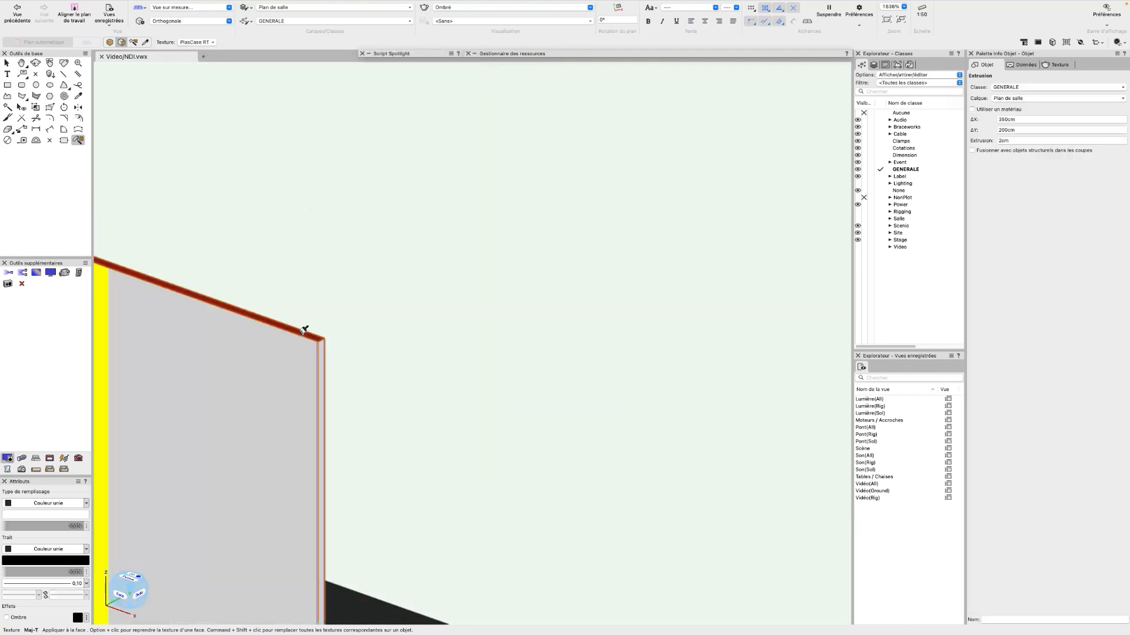
- Apply the PlasCase RT texture to the panel's bottom edge face with the Texture tool
{"action": "scroll", "coordinate": [373, 344], "scroll_direction": "down", "scroll_amount": 6}
{"action": "middle_click_drag", "start_coordinate": [232, 343], "coordinate": [691, 334], "text": "ctrl"}
{"action": "scroll", "coordinate": [691, 333], "scroll_direction": "up", "scroll_amount": 4}
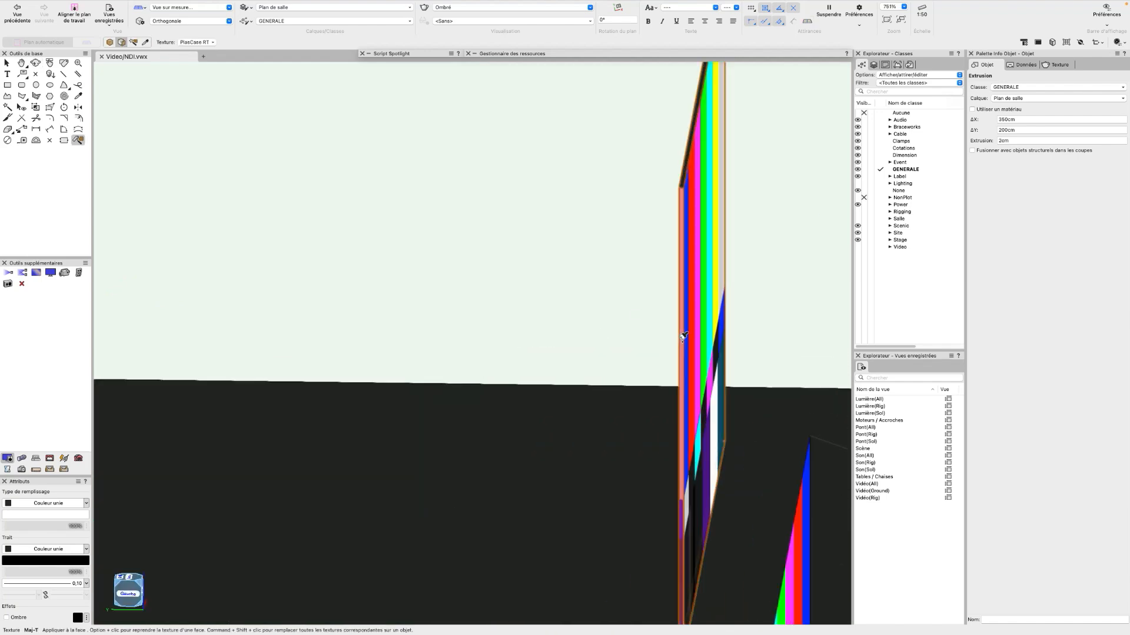
{"action": "middle_click_drag", "start_coordinate": [600, 383], "coordinate": [280, 374], "text": "ctrl"}
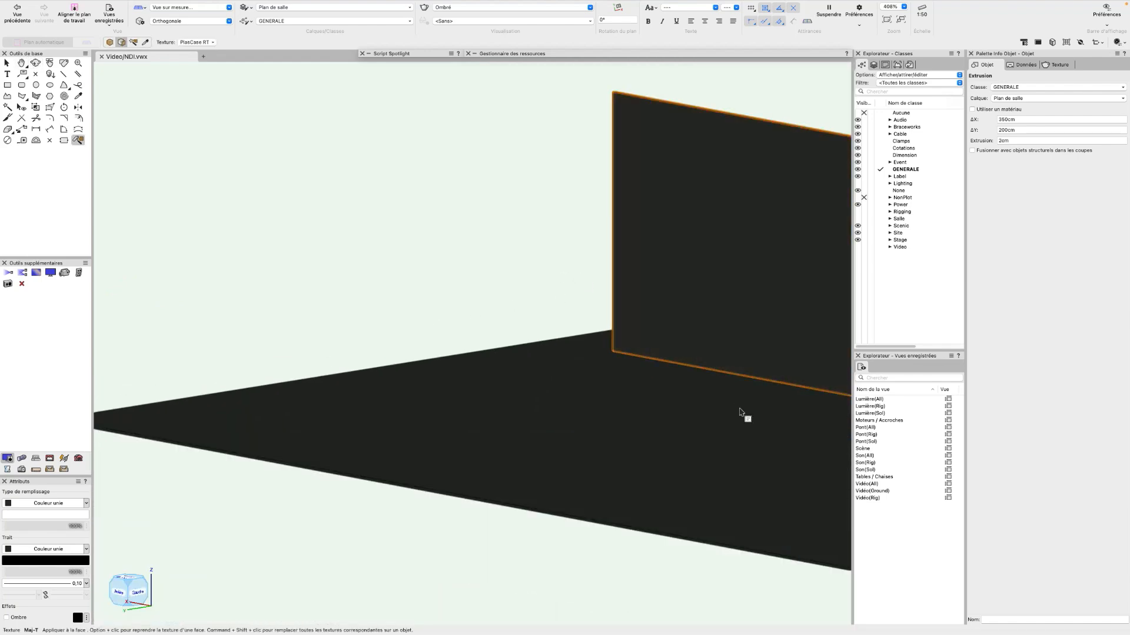
{"action": "left_click_drag", "start_coordinate": [744, 411], "coordinate": [699, 371]}
{"action": "key", "text": "shift+t"}
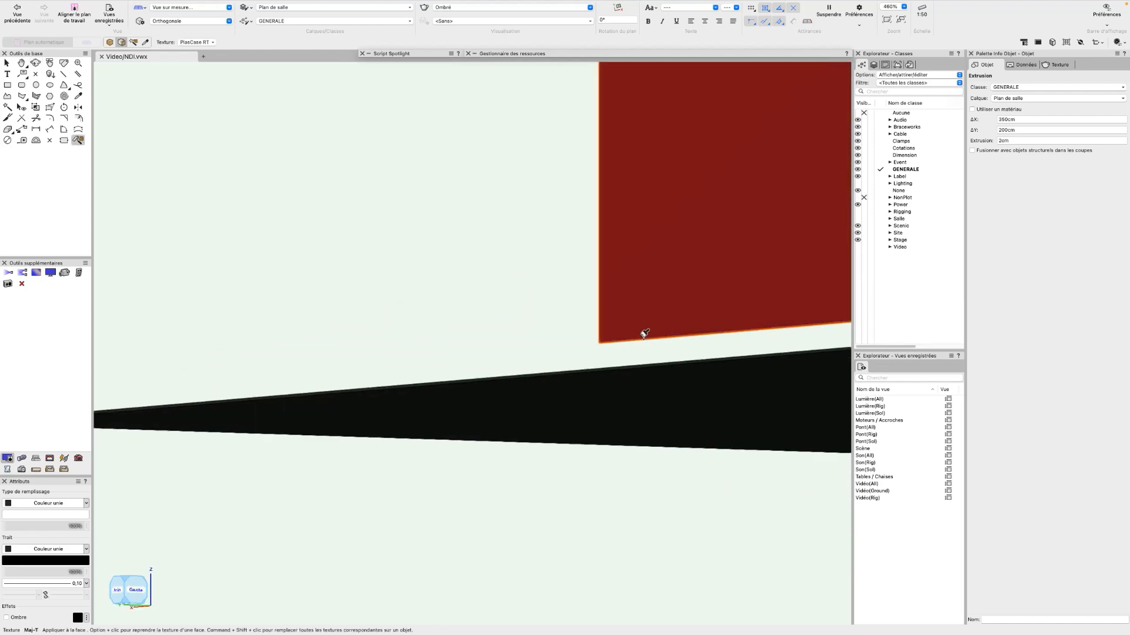
{"action": "scroll", "coordinate": [636, 341], "scroll_direction": "up", "scroll_amount": 8}
{"action": "middle_click_drag", "start_coordinate": [558, 361], "coordinate": [542, 328], "text": "ctrl"}
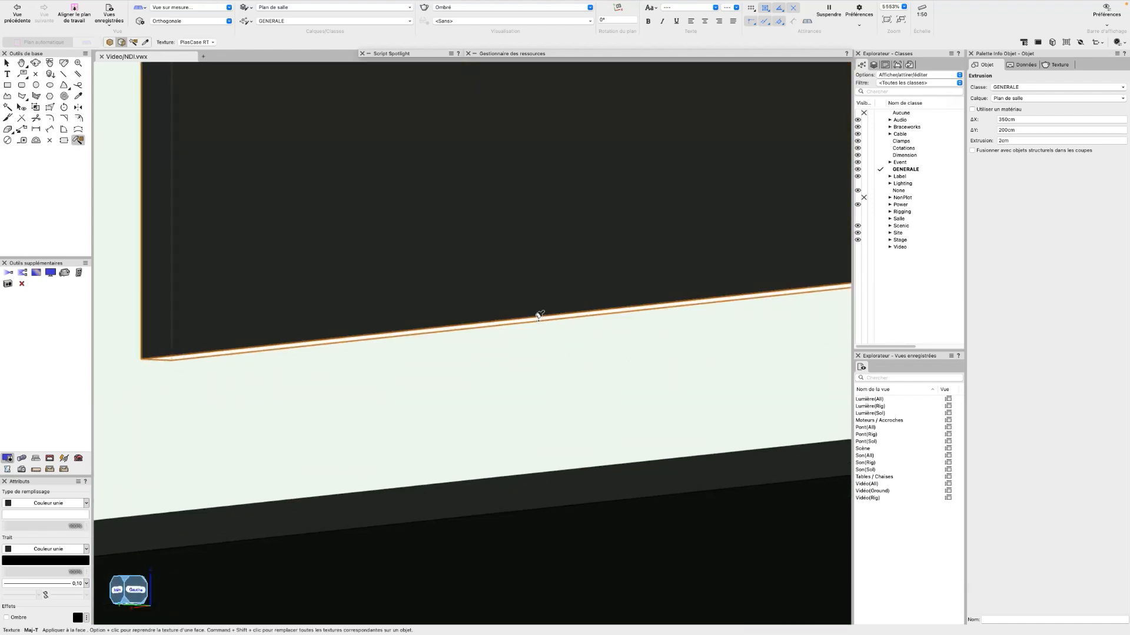
{"action": "left_click", "coordinate": [539, 316]}
{"action": "scroll", "coordinate": [566, 356], "scroll_direction": "down", "scroll_amount": 10}
{"action": "middle_click_drag", "start_coordinate": [692, 310], "coordinate": [311, 285], "text": "ctrl"}
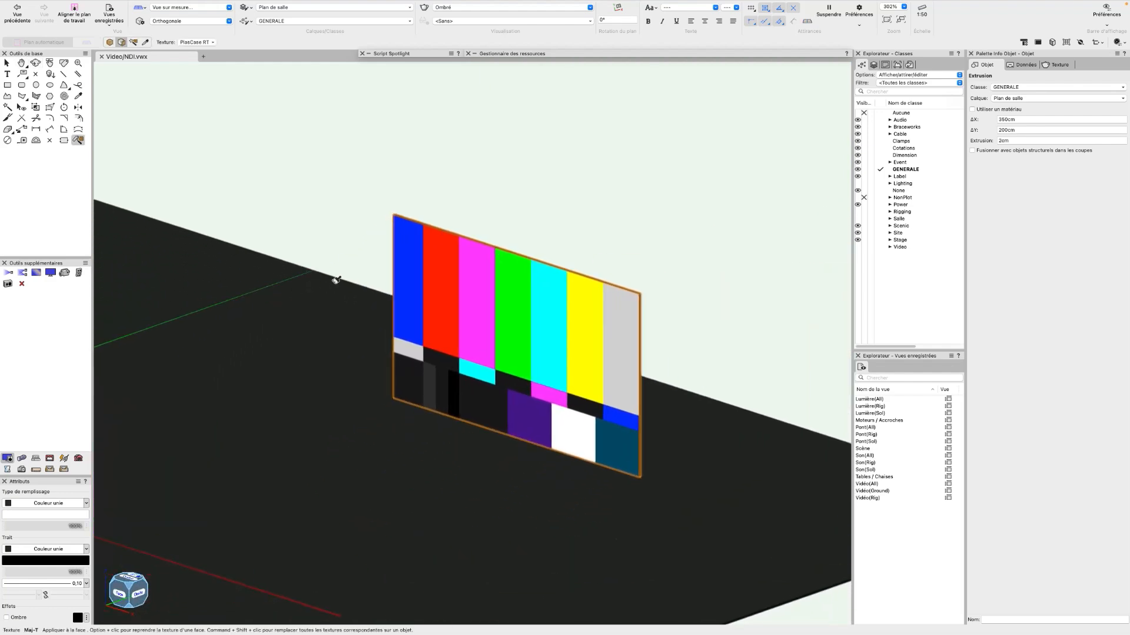
{"action": "key", "text": "x"}
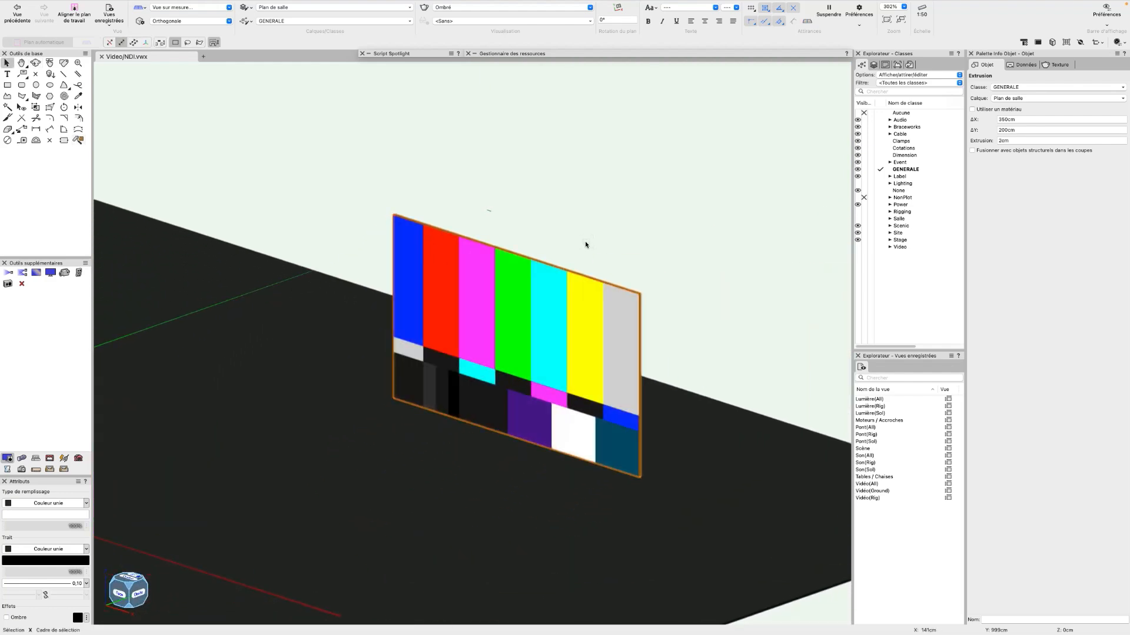
- Deselect the panel and inspect its video in a Showcase preview together with the television and projection screen
{"action": "left_click", "coordinate": [636, 252]}
{"action": "key", "text": "shift+c"}
{"action": "left_click_drag", "start_coordinate": [666, 259], "coordinate": [484, 305]}
{"action": "key", "text": "x"}
{"action": "scroll", "coordinate": [495, 307], "scroll_direction": "up", "scroll_amount": 5}
{"action": "scroll", "coordinate": [435, 301], "scroll_direction": "down", "scroll_amount": 4}
{"action": "key", "text": "shift+c"}
{"action": "left_click_drag", "start_coordinate": [358, 320], "coordinate": [438, 312]}
{"action": "middle_click_drag", "start_coordinate": [438, 312], "coordinate": [540, 372], "text": "super"}
{"action": "scroll", "coordinate": [540, 369], "scroll_direction": "down", "scroll_amount": 4}
{"action": "middle_click_drag", "start_coordinate": [472, 297], "coordinate": [559, 349]}
{"action": "scroll", "coordinate": [559, 320], "scroll_direction": "down", "scroll_amount": 2}
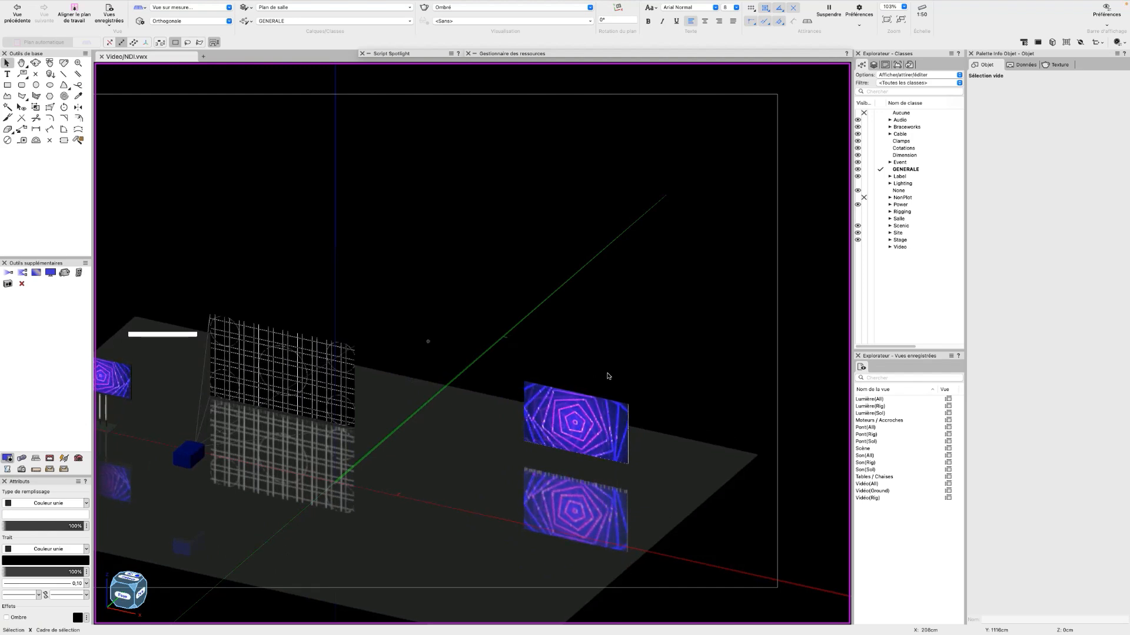
{"action": "scroll", "coordinate": [524, 371], "scroll_direction": "down", "scroll_amount": 1}
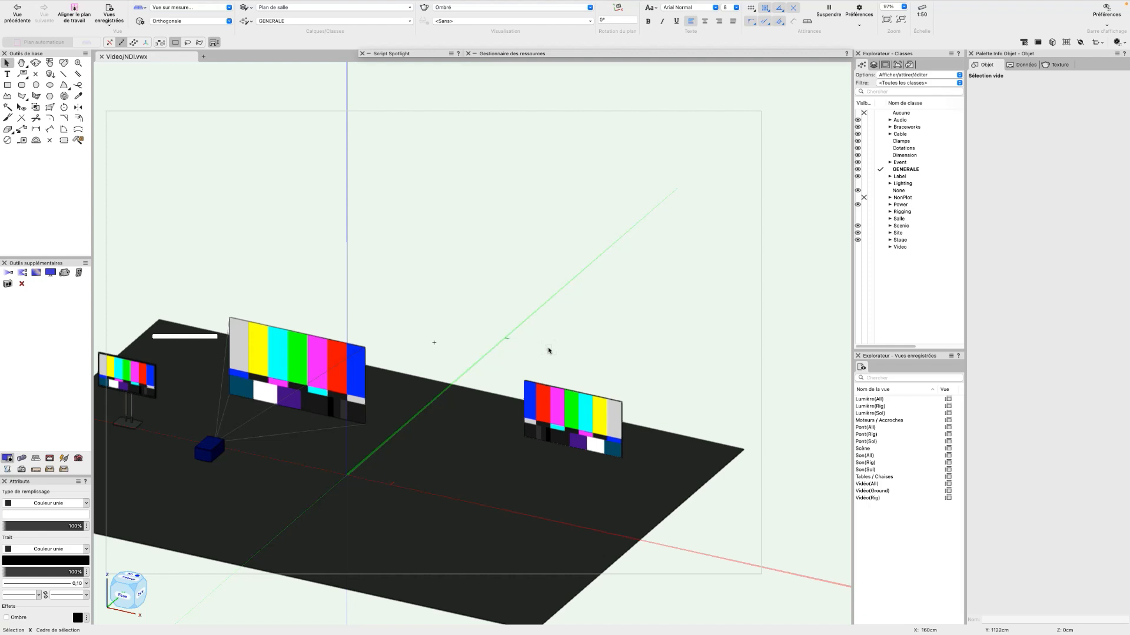
- In the 2D plan view, draw a regular hexagon about 110 cm wide and 96 cm high in front of the video panel
{"action": "key", "text": "super+5"}
{"action": "scroll", "coordinate": [543, 353], "scroll_direction": "down", "scroll_amount": 3}
{"action": "middle_click_drag", "start_coordinate": [538, 351], "coordinate": [492, 362]}
{"action": "scroll", "coordinate": [499, 362], "scroll_direction": "up", "scroll_amount": 4}
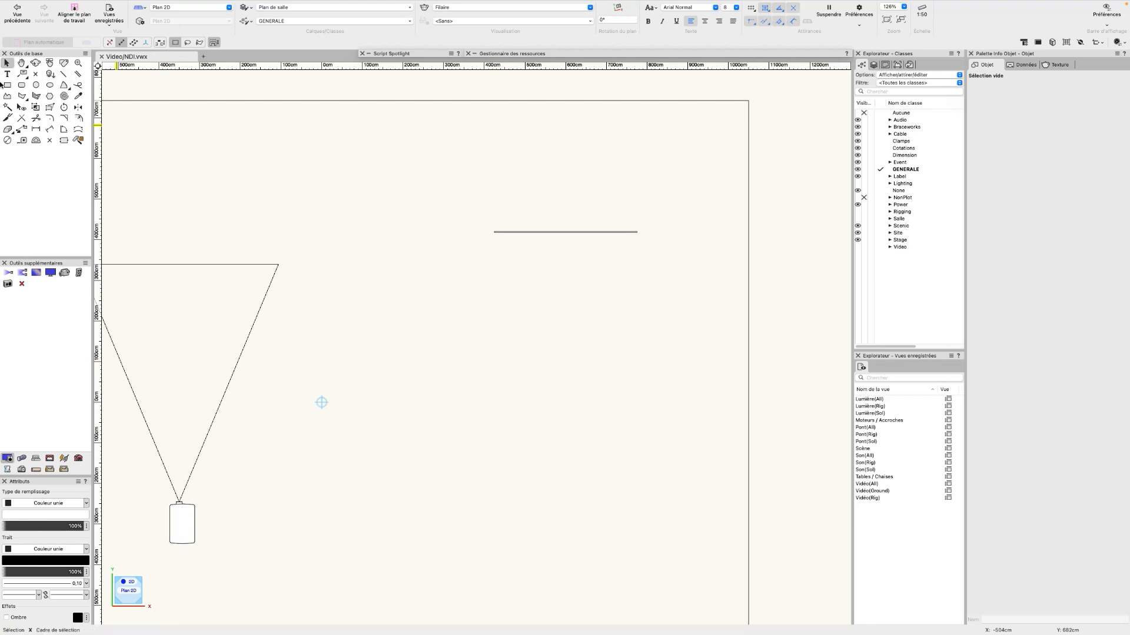
{"action": "left_click", "coordinate": [53, 87]}
{"action": "left_click", "coordinate": [56, 97]}
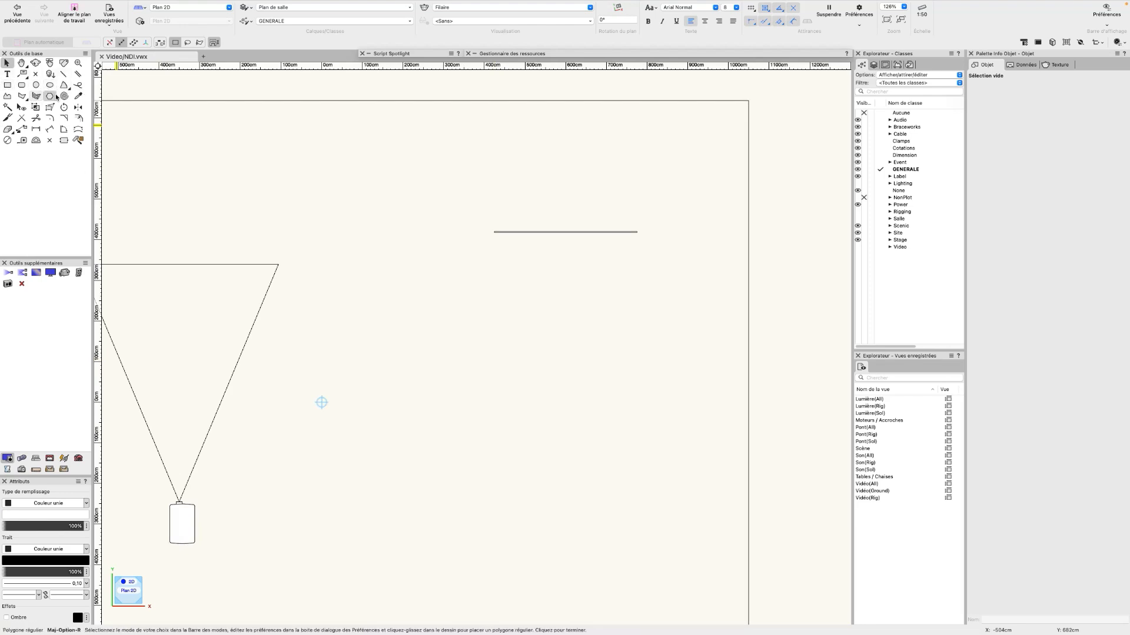
{"action": "left_click", "coordinate": [54, 99]}
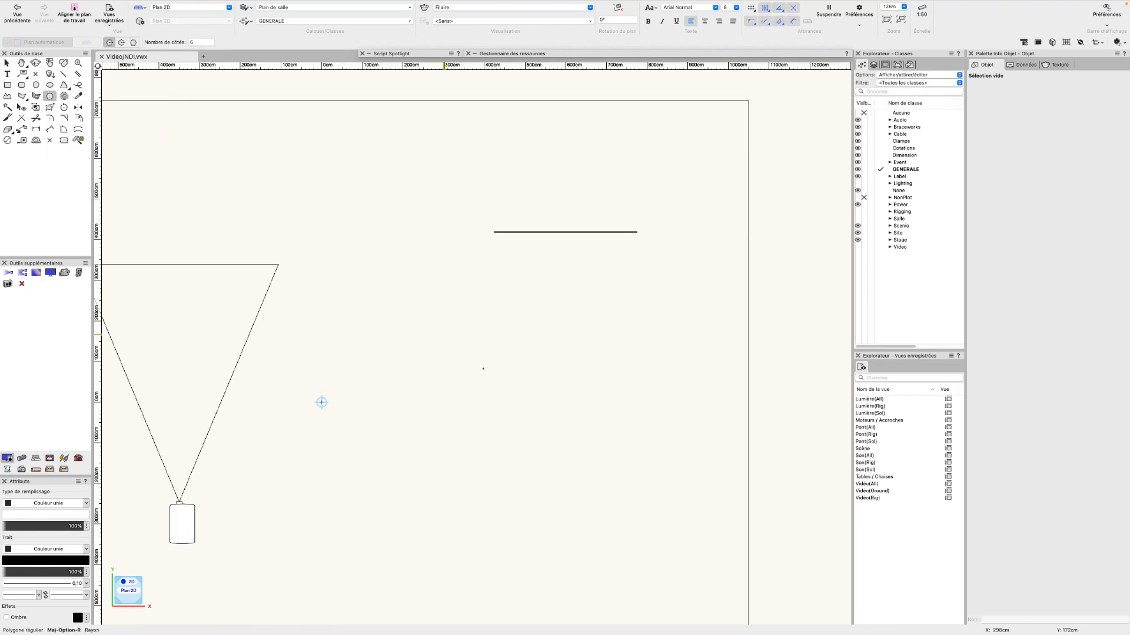
{"action": "left_click", "coordinate": [447, 340]}
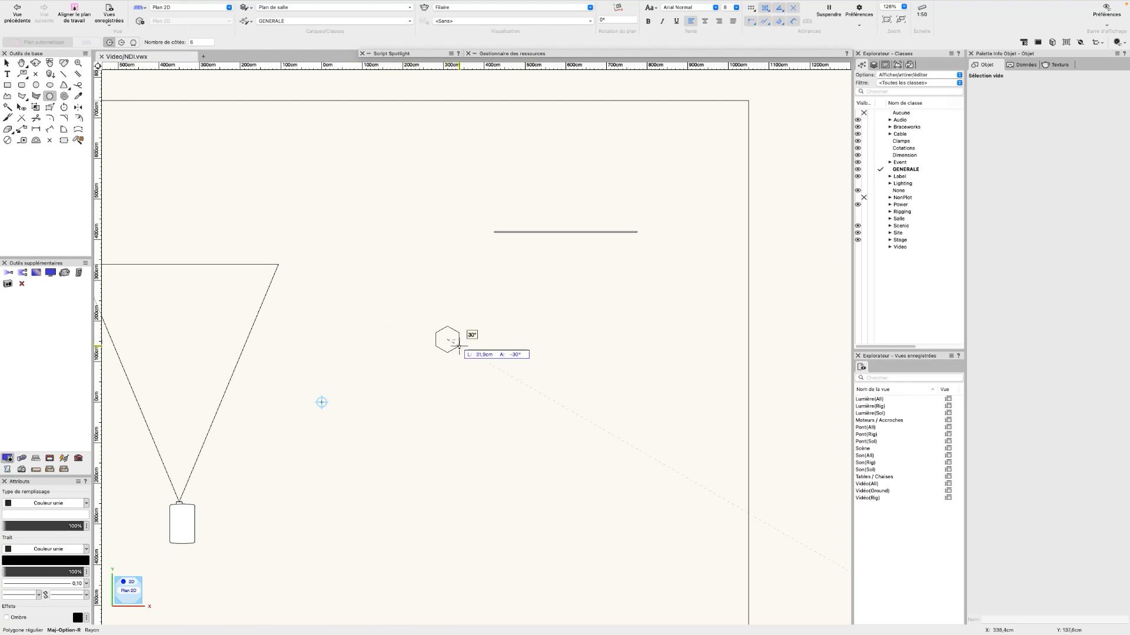
{"action": "left_click", "coordinate": [459, 358]}
- Extrude the hexagon by 2 cm
{"action": "scroll", "coordinate": [491, 350], "scroll_direction": "up", "scroll_amount": 2}
{"action": "key", "text": "super+e"}
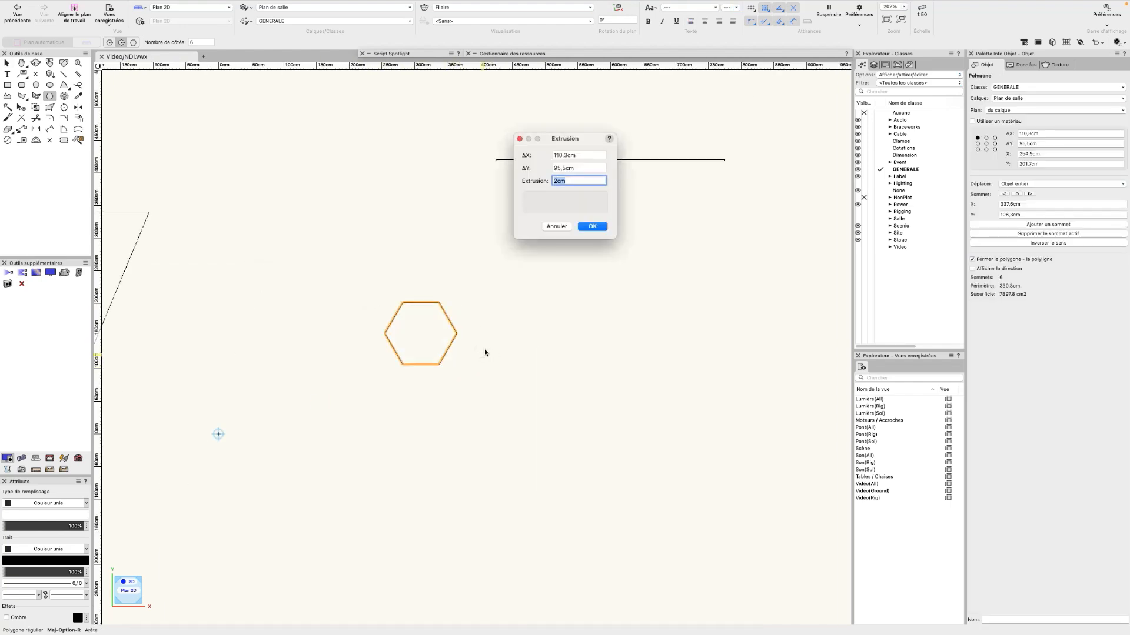
{"action": "left_click", "coordinate": [592, 226]}
- Copy the extruded hexagon around itself to form a loose, spaced cluster of six hexagons
{"action": "scroll", "coordinate": [547, 312], "scroll_direction": "down", "scroll_amount": 1}
{"action": "middle_click_drag", "start_coordinate": [550, 308], "coordinate": [492, 300]}
{"action": "key", "text": "x"}
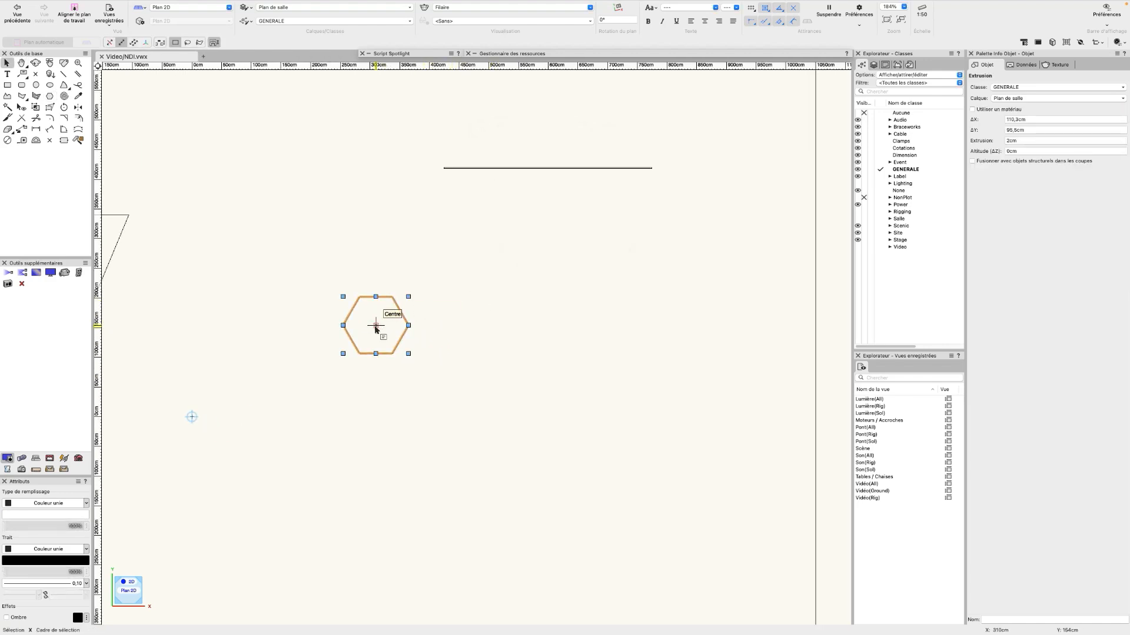
{"action": "left_click_drag", "start_coordinate": [376, 326], "coordinate": [357, 409]}
{"action": "scroll", "coordinate": [357, 409], "scroll_direction": "down", "scroll_amount": 1}
{"action": "left_click", "coordinate": [427, 448]}
{"action": "middle_click_drag", "start_coordinate": [427, 448], "coordinate": [499, 453]}
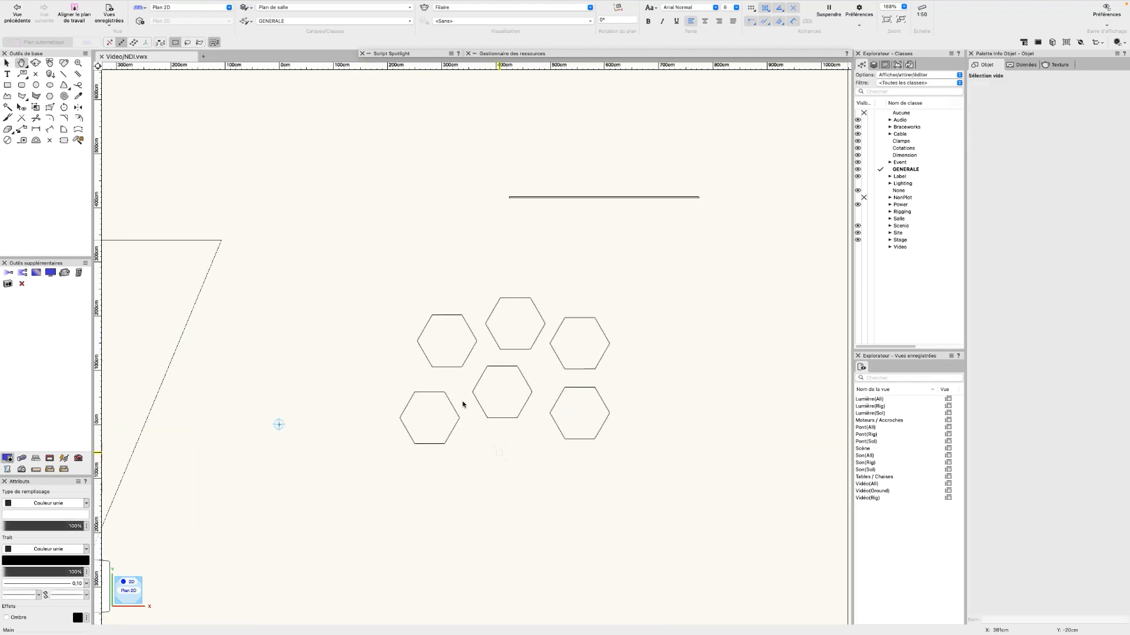
- Select all six extruded hexagons and merge them into one object with Add Solids
{"action": "left_click_drag", "start_coordinate": [373, 263], "coordinate": [686, 522]}
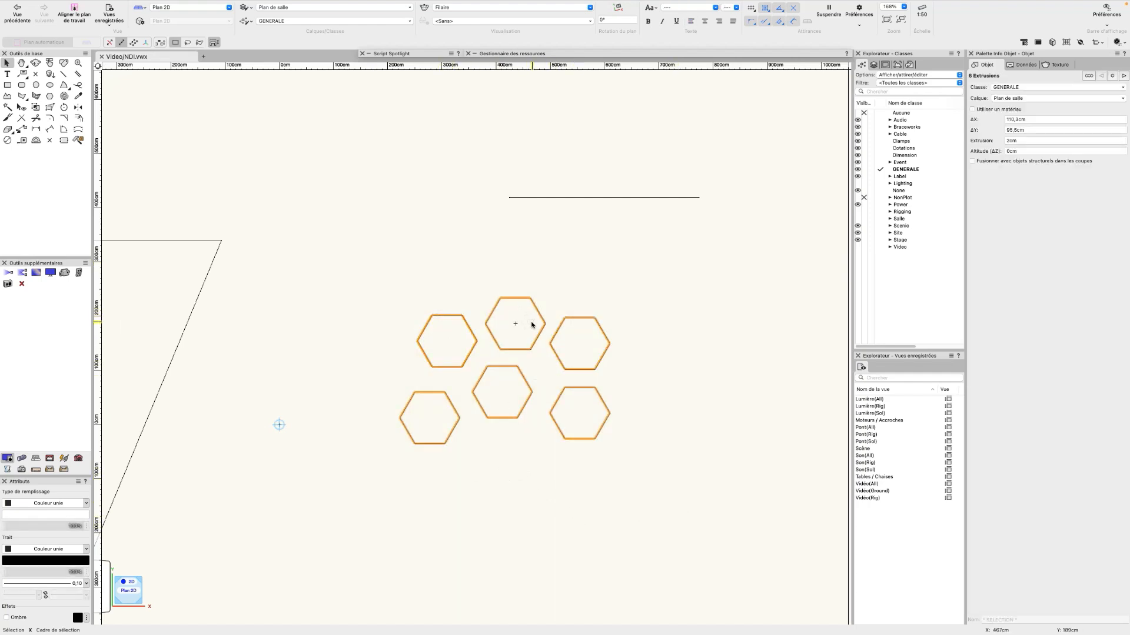
{"action": "right_click", "coordinate": [531, 395]}
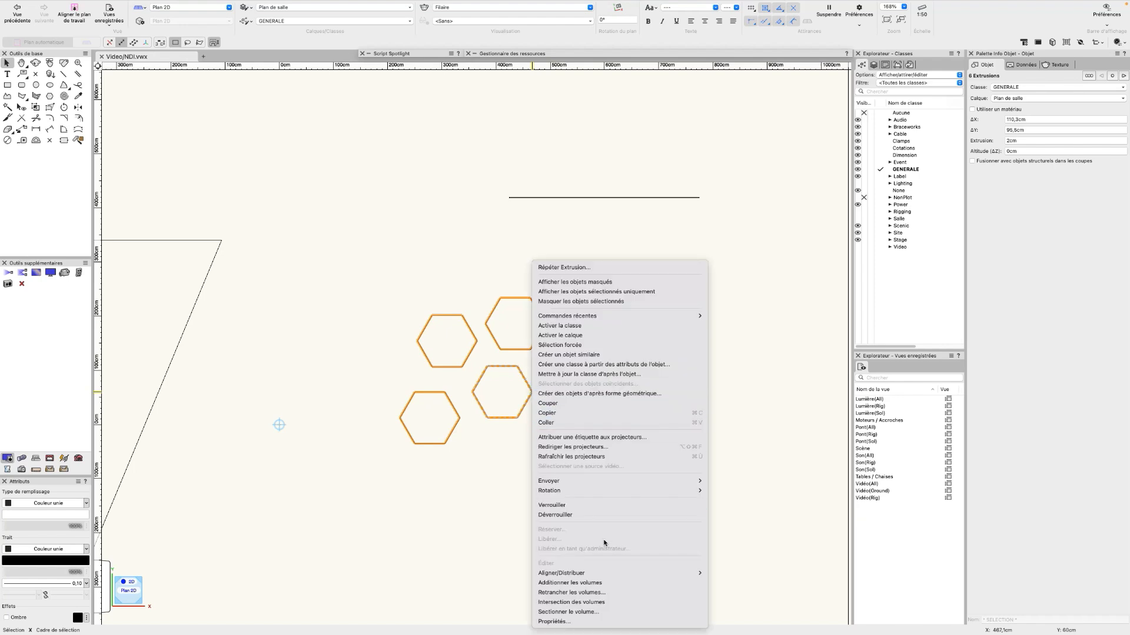
{"action": "left_click", "coordinate": [594, 584]}
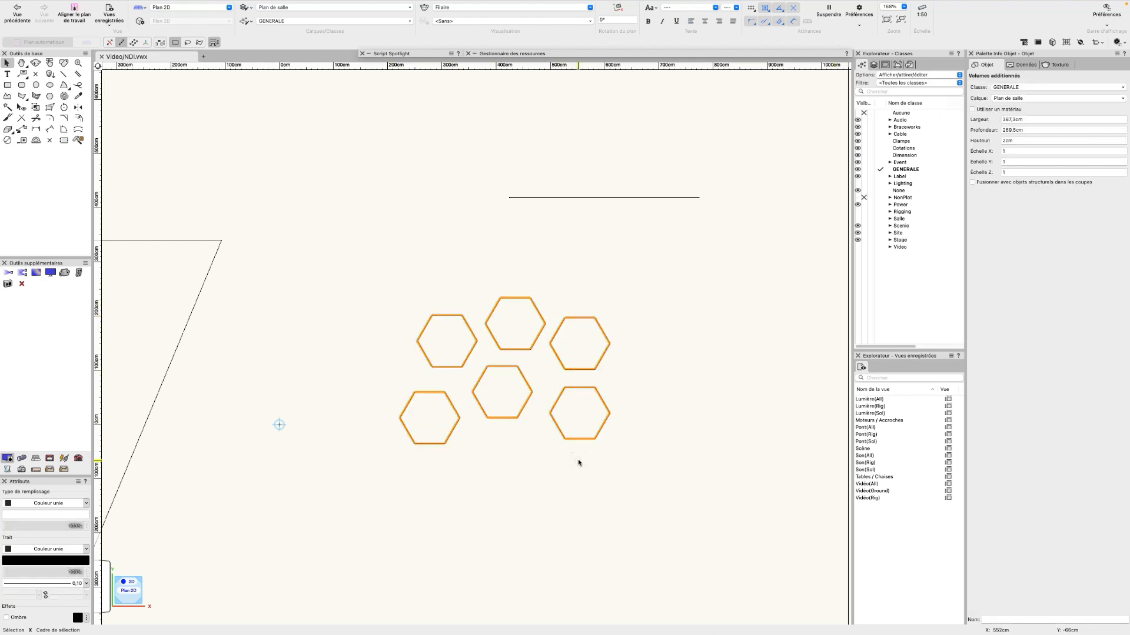
- Apply the ColorBars 16x9 RT texture to the whole merged hexagon object in the shaded top view
{"action": "key", "text": "5"}
{"action": "scroll", "coordinate": [517, 406], "scroll_direction": "up", "scroll_amount": 3}
{"action": "scroll", "coordinate": [517, 409], "scroll_direction": "down", "scroll_amount": 1}
{"action": "left_click", "coordinate": [78, 141]}
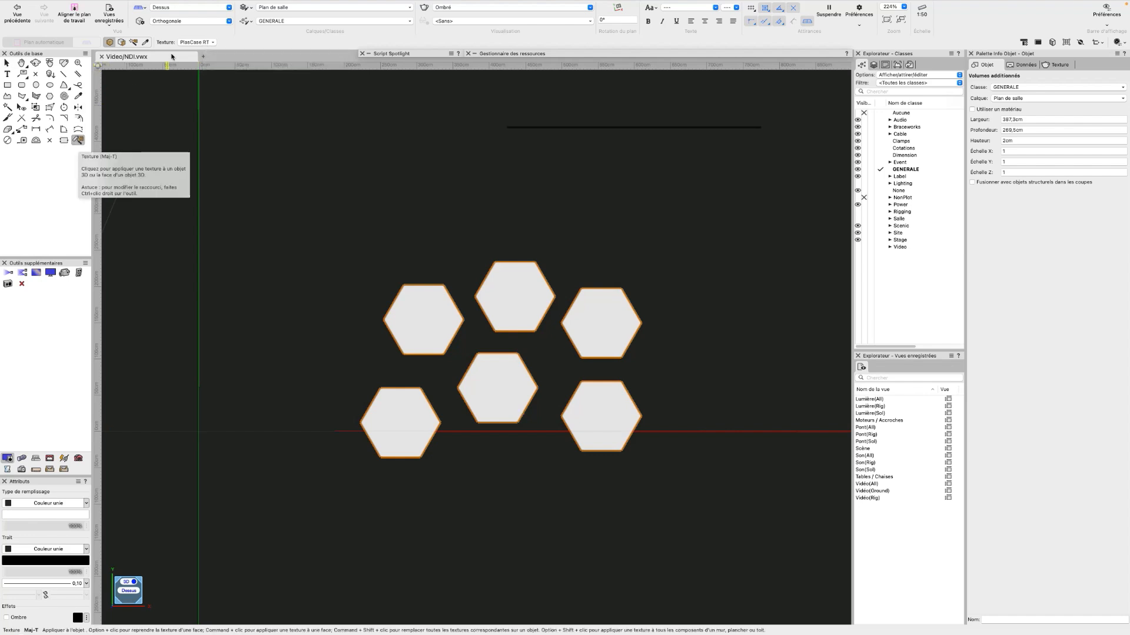
{"action": "left_click", "coordinate": [206, 43]}
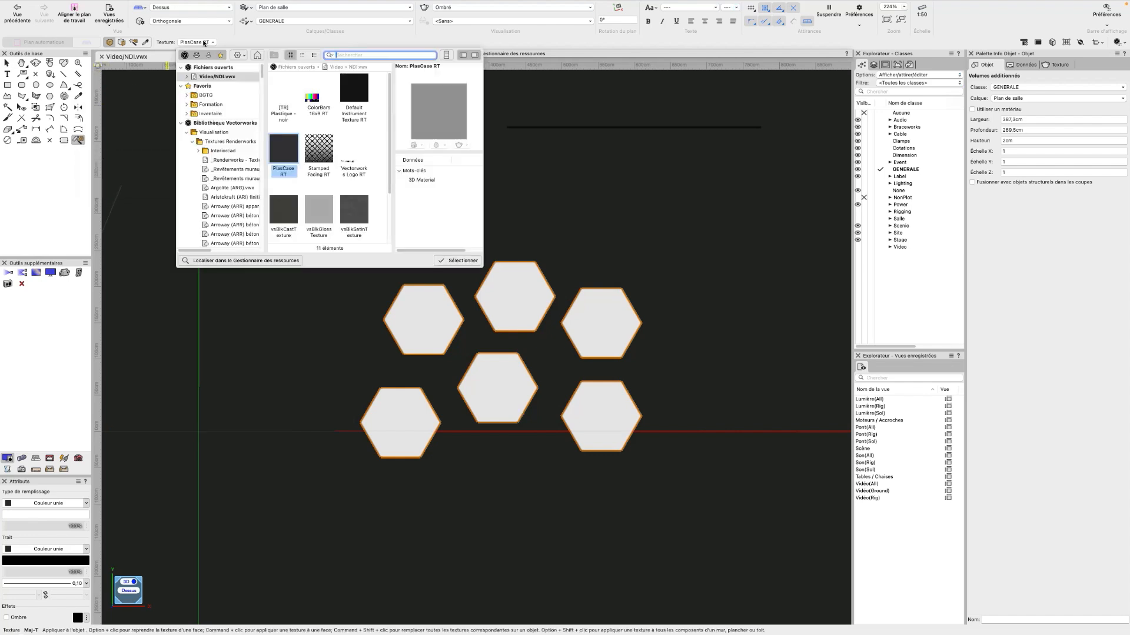
{"action": "double_click", "coordinate": [313, 98]}
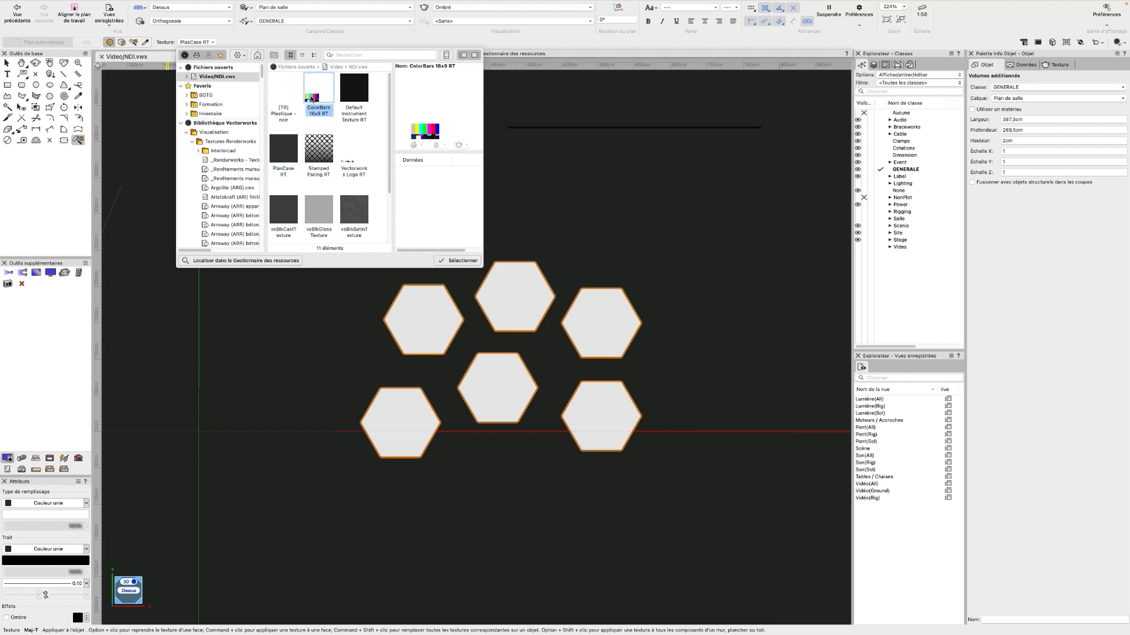
{"action": "left_click", "coordinate": [499, 375]}
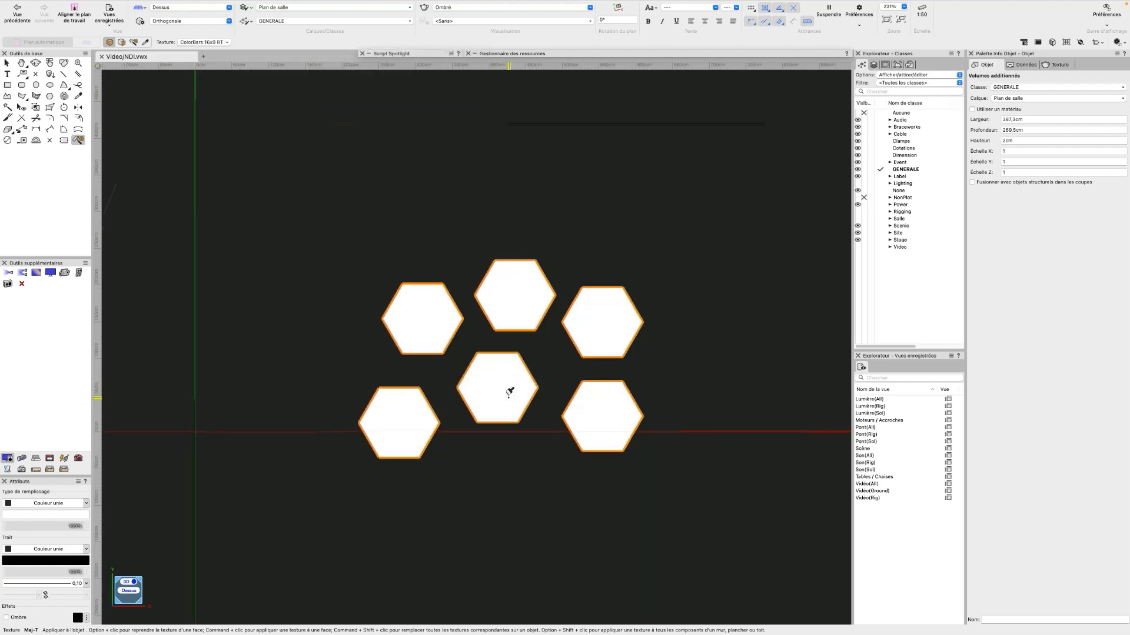
{"action": "scroll", "coordinate": [509, 393], "scroll_direction": "up", "scroll_amount": 1}
- Set the texture mapping type of the merged hexagons to Plan
{"action": "left_click", "coordinate": [1058, 64]}
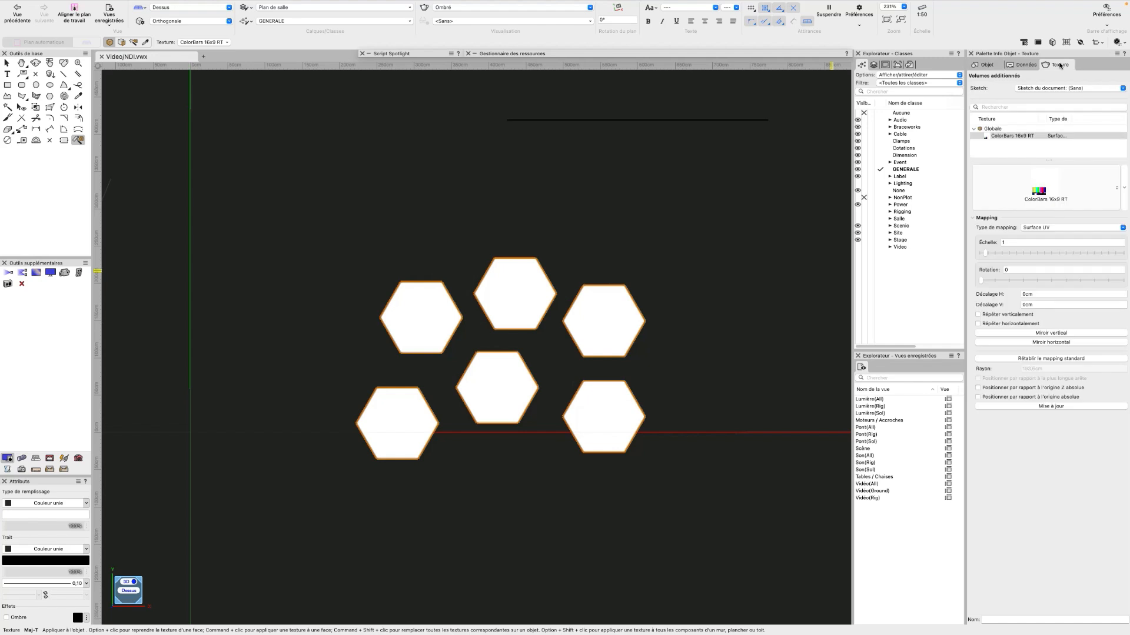
{"action": "left_click", "coordinate": [1038, 229]}
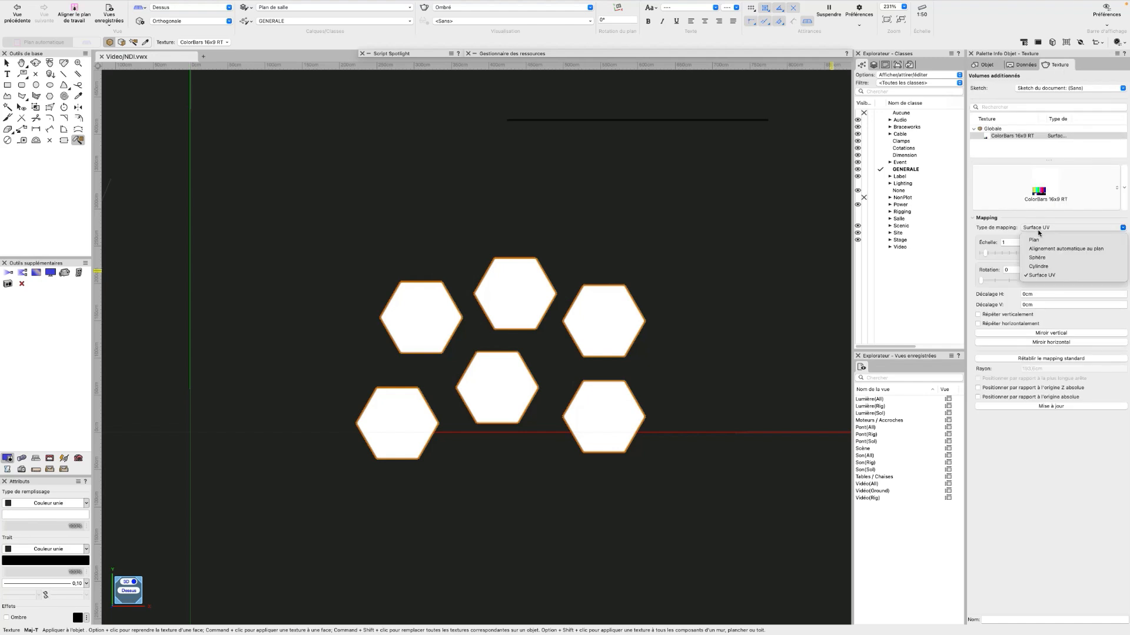
{"action": "left_click", "coordinate": [1040, 241]}
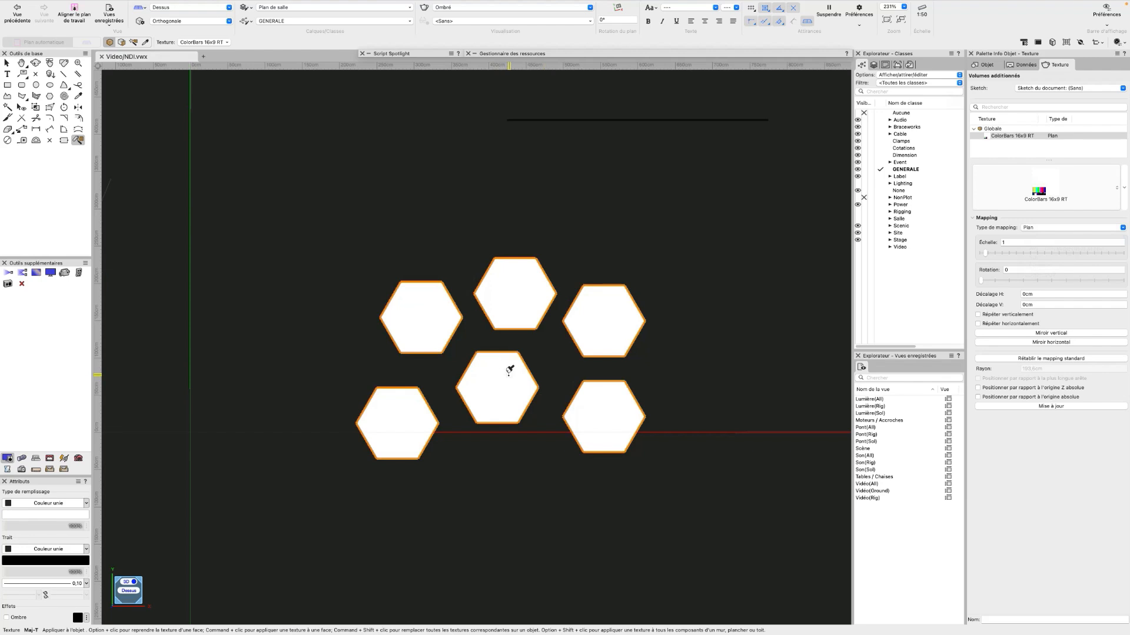
- Enlarge and reposition the colour bars texture with the Attribute Mapping tool so a single image spans all six hexagons
{"action": "left_click", "coordinate": [36, 109]}
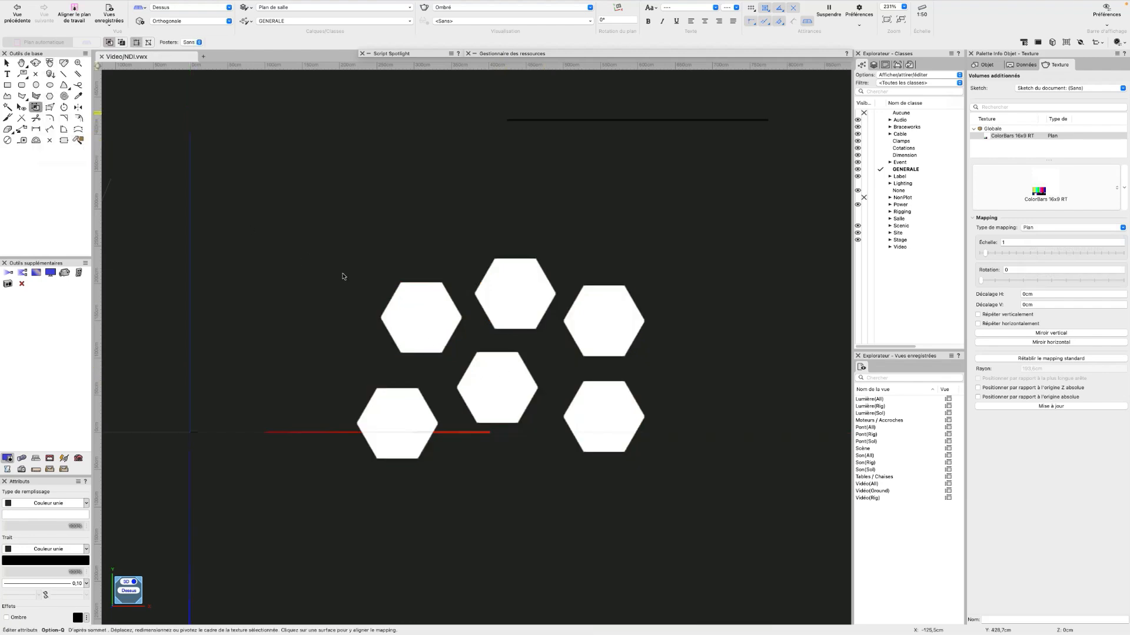
{"action": "left_click", "coordinate": [499, 371]}
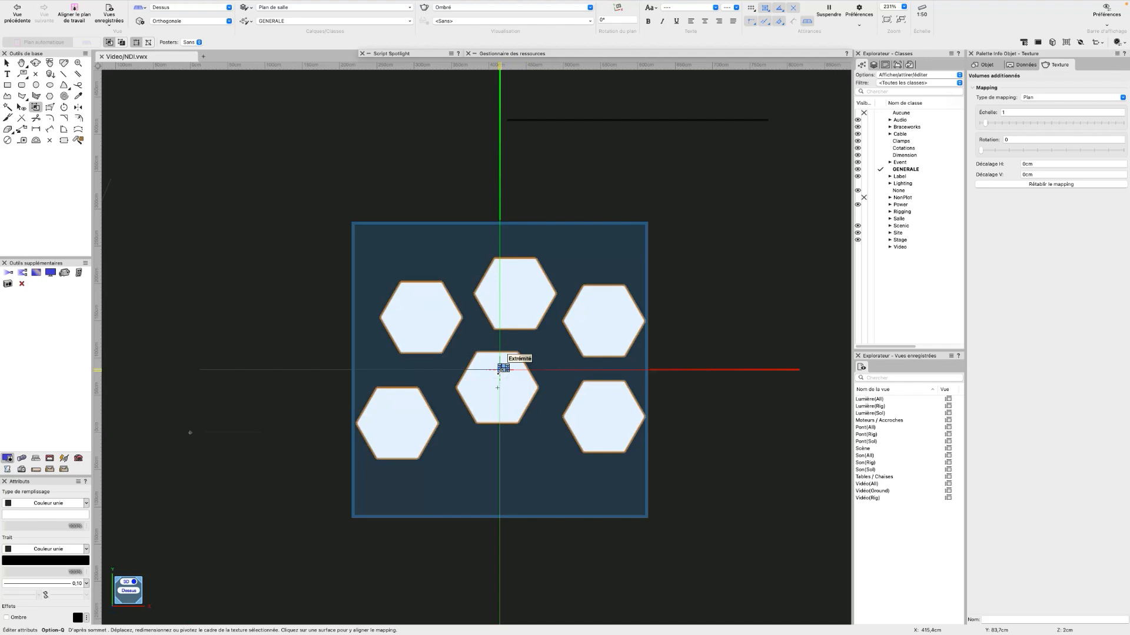
{"action": "scroll", "coordinate": [500, 369], "scroll_direction": "up", "scroll_amount": 5}
{"action": "scroll", "coordinate": [500, 371], "scroll_direction": "down", "scroll_amount": 3}
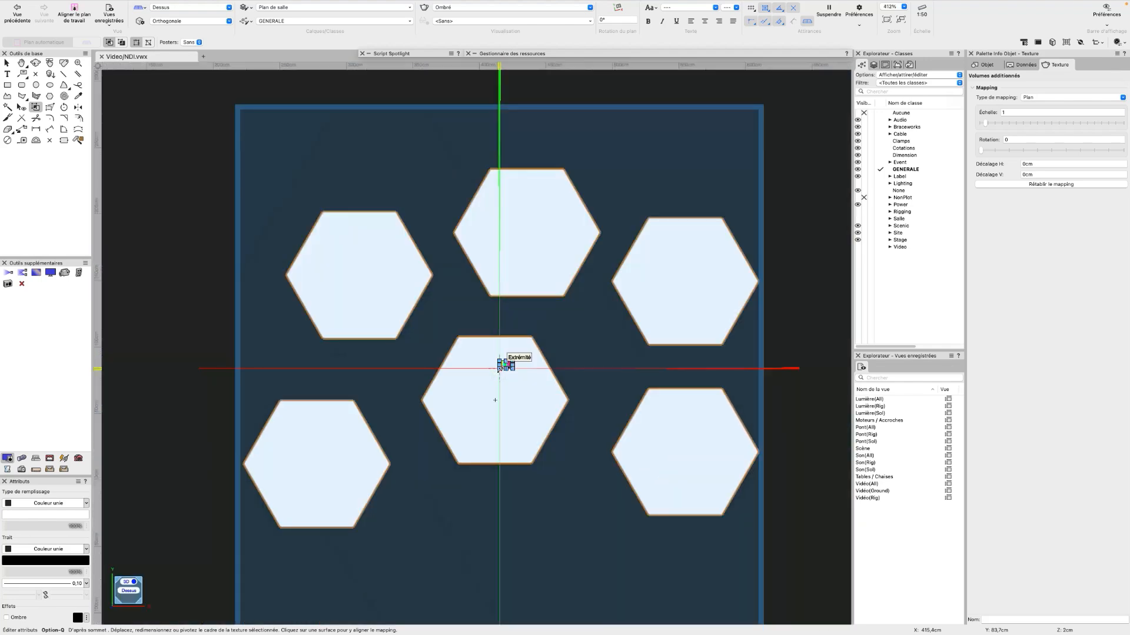
{"action": "left_click_drag", "start_coordinate": [498, 369], "coordinate": [240, 581]}
{"action": "left_click_drag", "start_coordinate": [513, 362], "coordinate": [828, 172]}
{"action": "left_click_drag", "start_coordinate": [478, 414], "coordinate": [446, 403]}
{"action": "scroll", "coordinate": [447, 403], "scroll_direction": "down", "scroll_amount": 5}
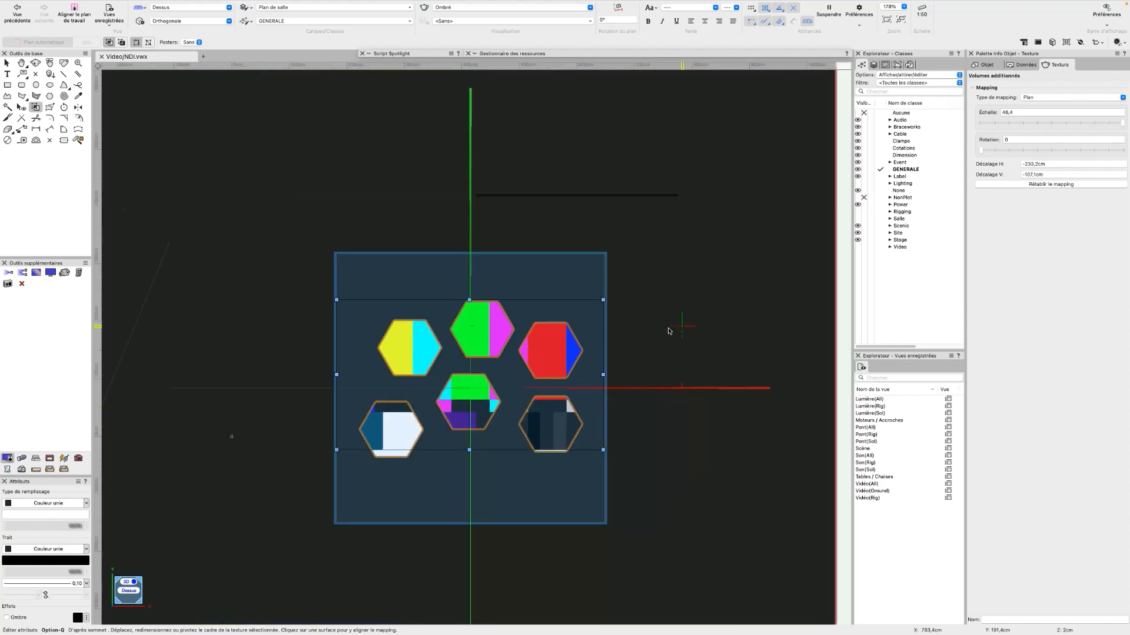
{"action": "left_click", "coordinate": [651, 332]}
{"action": "left_click", "coordinate": [675, 210]}
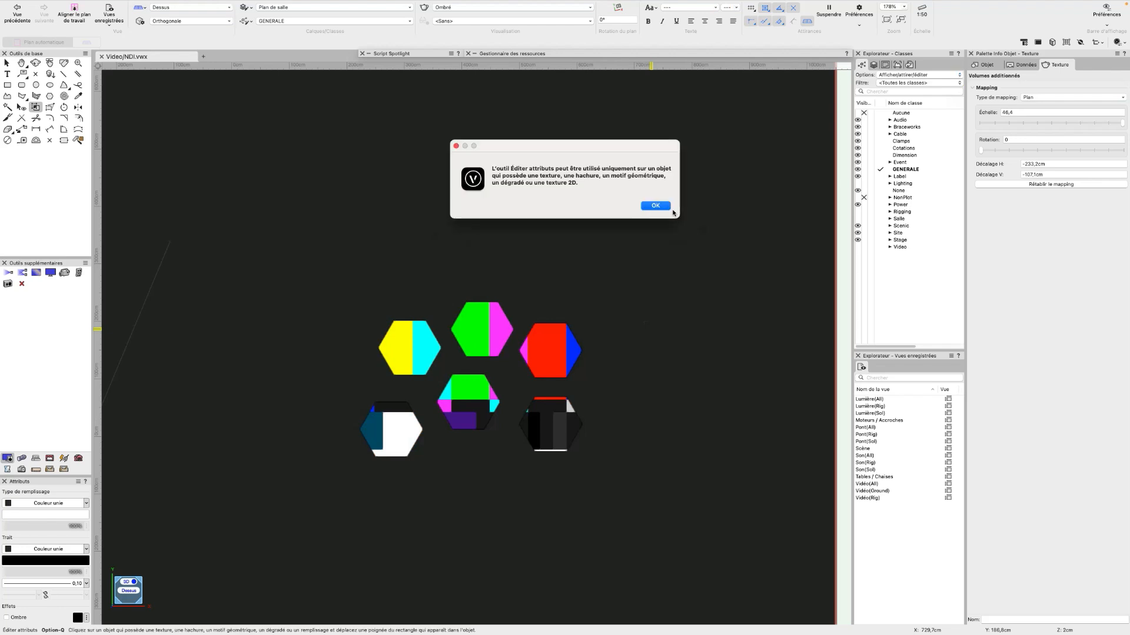
{"action": "left_click", "coordinate": [657, 209]}
- Stand the merged hexagons upright and raise them to about floor level in the right view
{"action": "key", "text": "shift+c"}
{"action": "left_click_drag", "start_coordinate": [605, 422], "coordinate": [500, 270]}
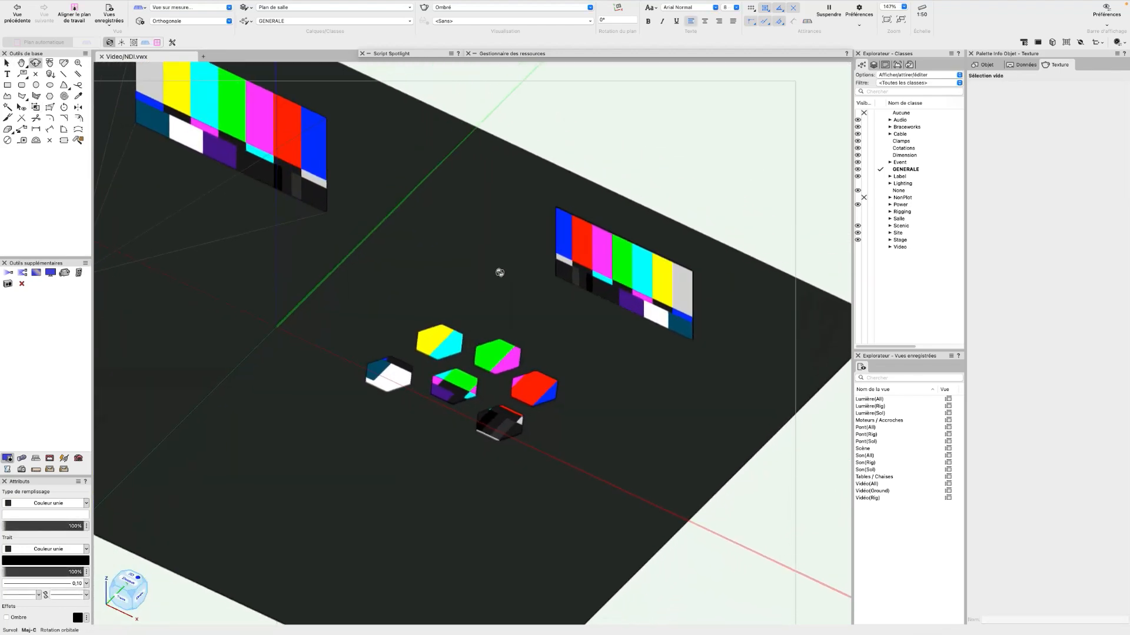
{"action": "key", "text": "x"}
{"action": "scroll", "coordinate": [487, 372], "scroll_direction": "up", "scroll_amount": 4}
{"action": "scroll", "coordinate": [464, 376], "scroll_direction": "down", "scroll_amount": 2}
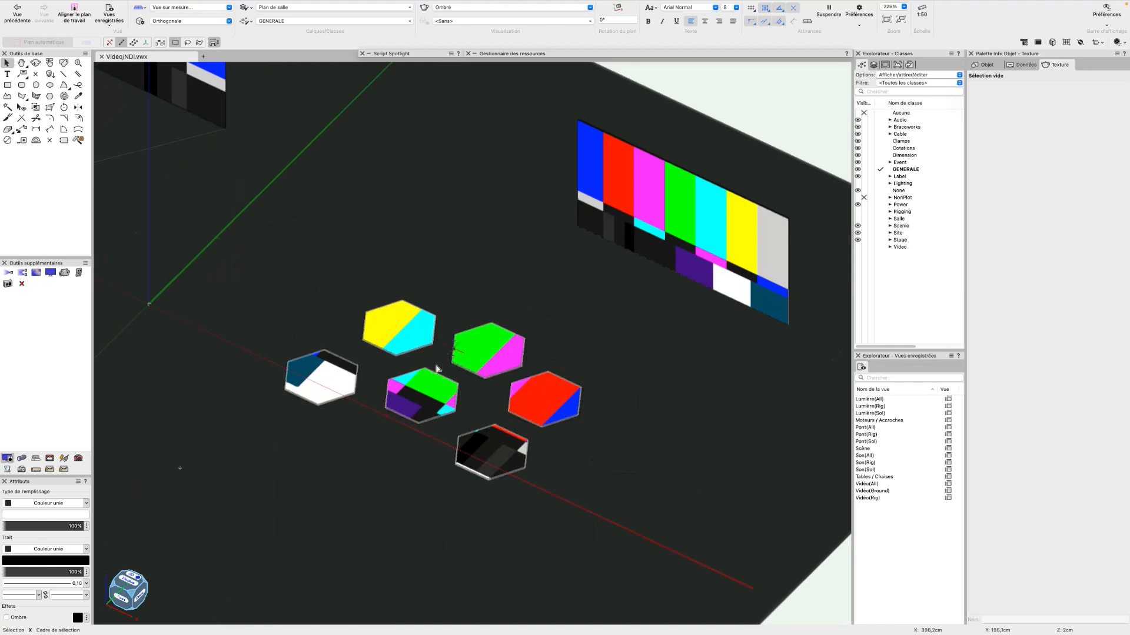
{"action": "scroll", "coordinate": [473, 373], "scroll_direction": "down", "scroll_amount": 3}
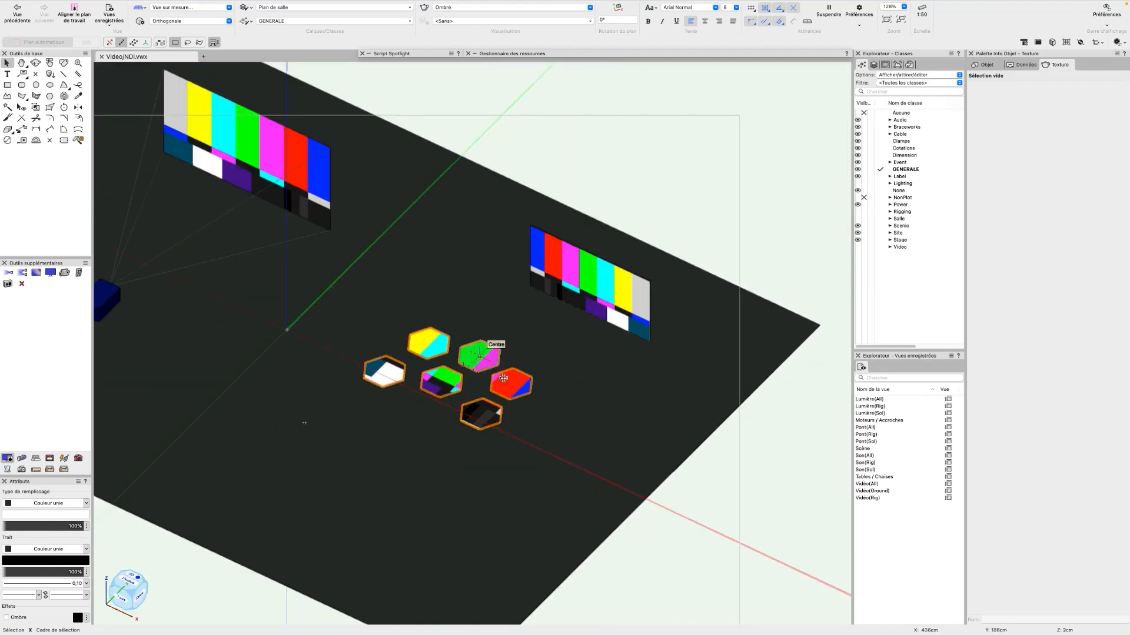
{"action": "left_click", "coordinate": [453, 371]}
{"action": "key", "text": "6"}
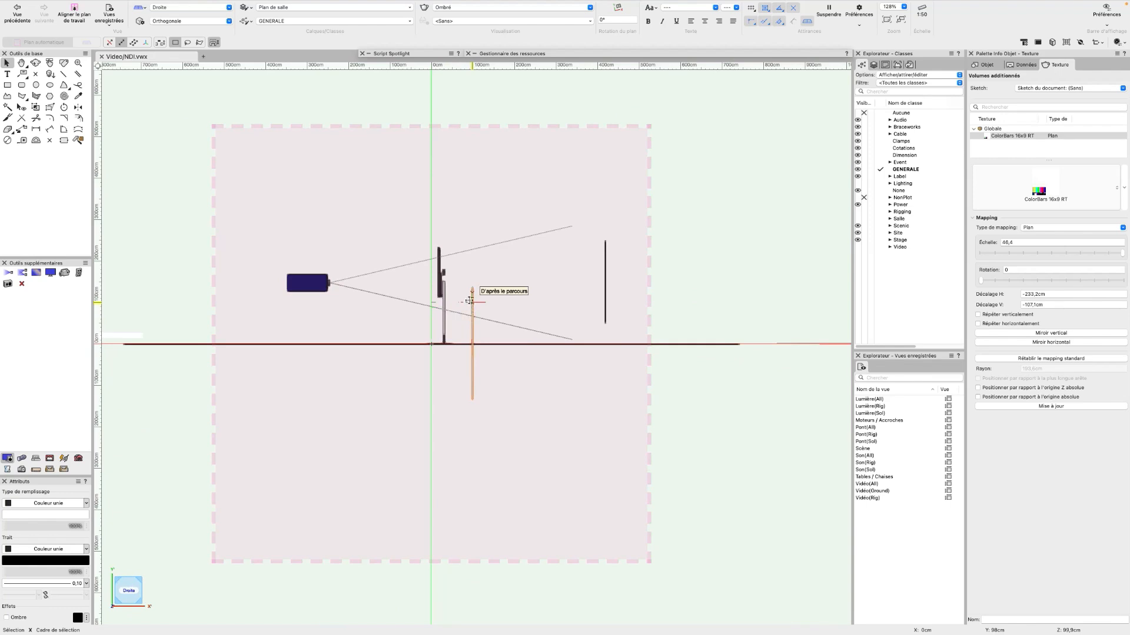
{"action": "left_click_drag", "start_coordinate": [471, 291], "coordinate": [472, 236]}
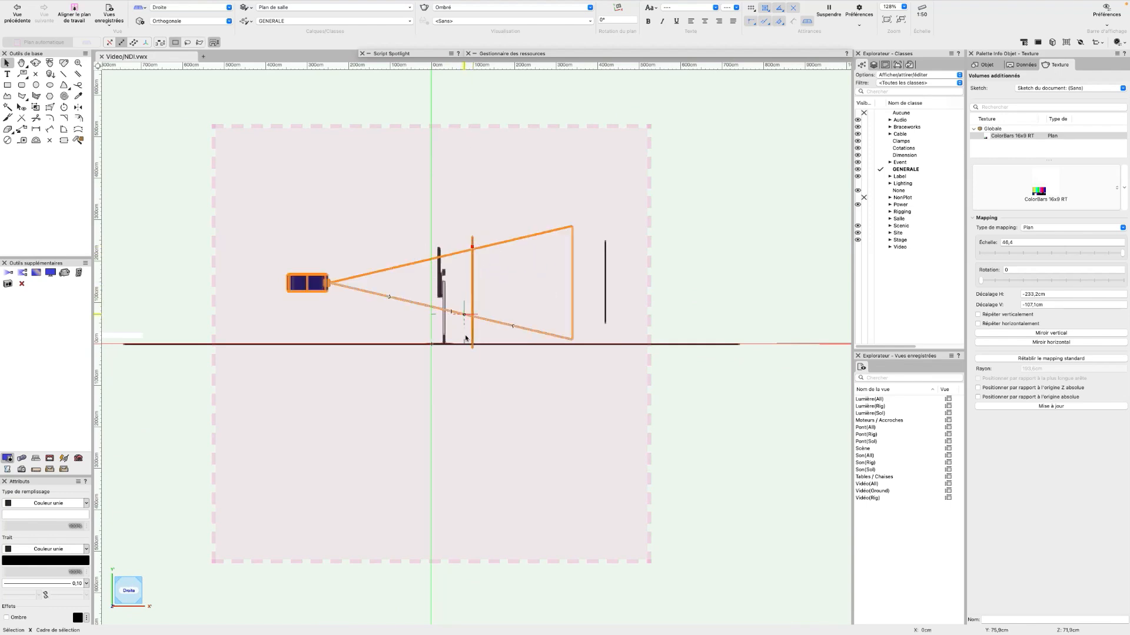
- Assign the file Pentagon_VJ_background_loop.mp4 from the Sample folder as the video source of the merged hexagons
{"action": "key", "text": "shift+c"}
{"action": "left_click_drag", "start_coordinate": [386, 370], "coordinate": [587, 523]}
{"action": "middle_click_drag", "start_coordinate": [586, 523], "coordinate": [688, 429], "text": "super"}
{"action": "scroll", "coordinate": [608, 363], "scroll_direction": "up", "scroll_amount": 8}
{"action": "scroll", "coordinate": [607, 363], "scroll_direction": "down", "scroll_amount": 1}
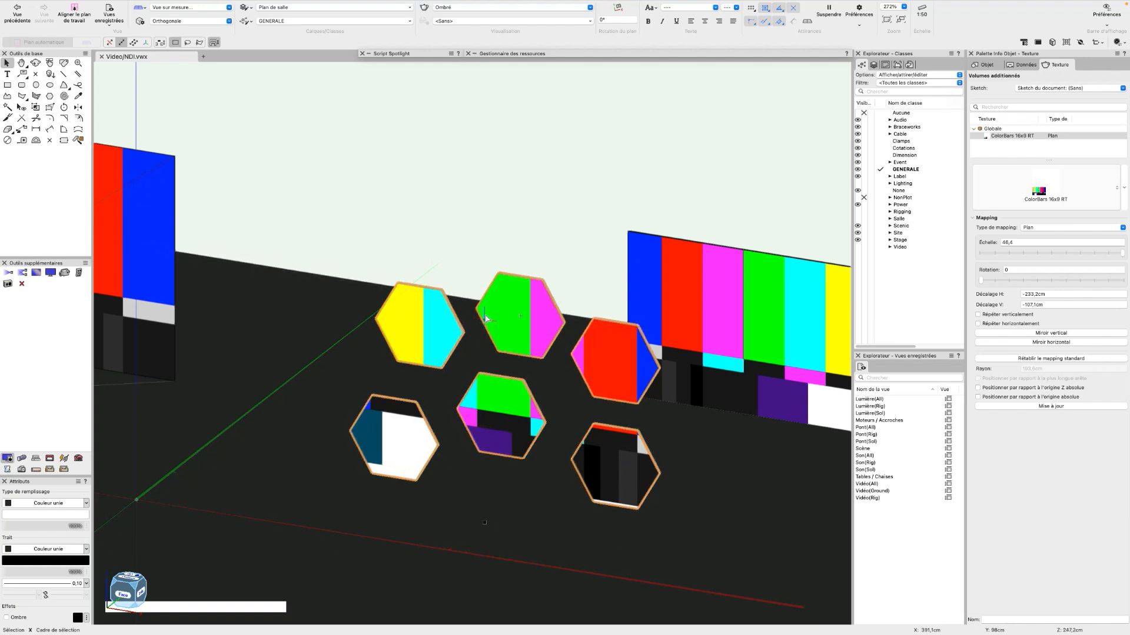
{"action": "left_click", "coordinate": [536, 209]}
{"action": "left_click", "coordinate": [515, 312]}
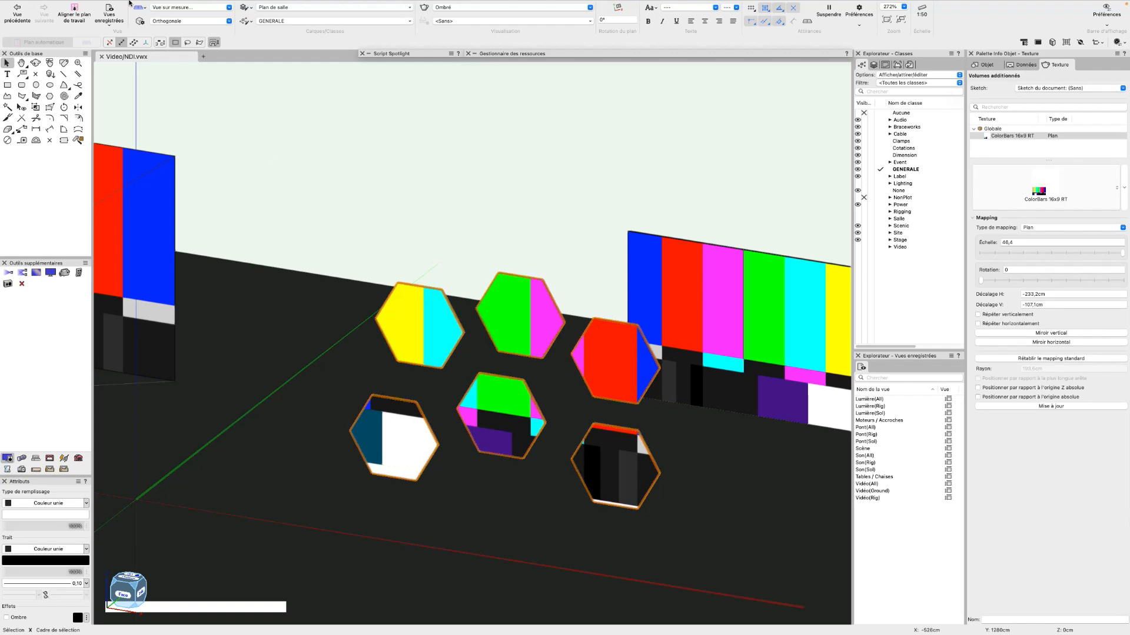
{"action": "left_click", "coordinate": [209, 5]}
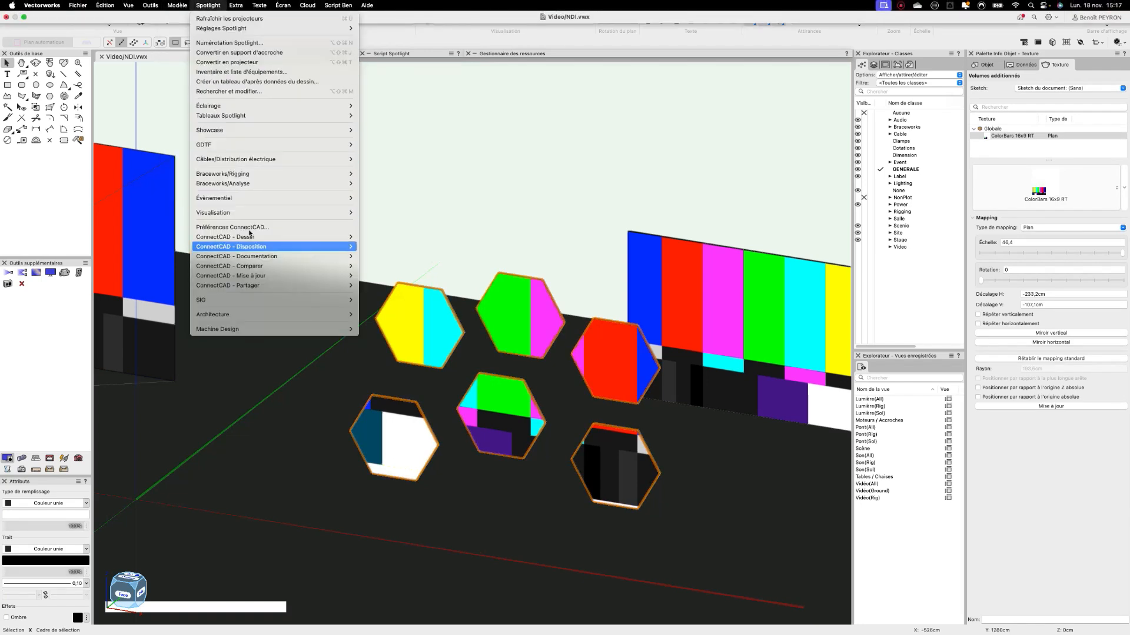
{"action": "mouse_move", "coordinate": [329, 213]}
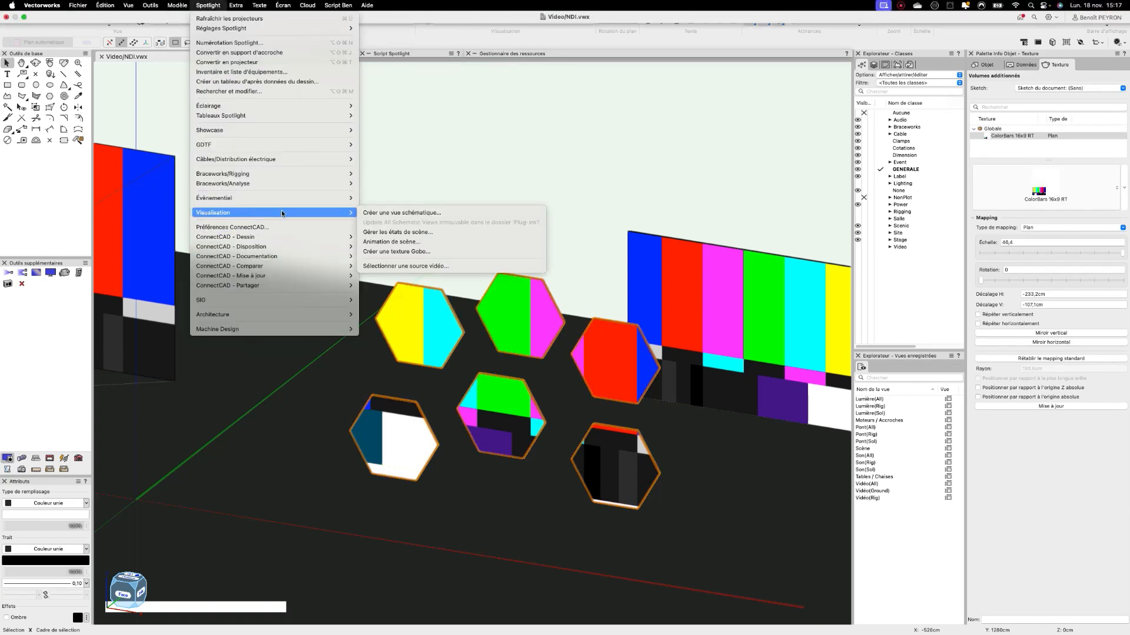
{"action": "left_click", "coordinate": [428, 268]}
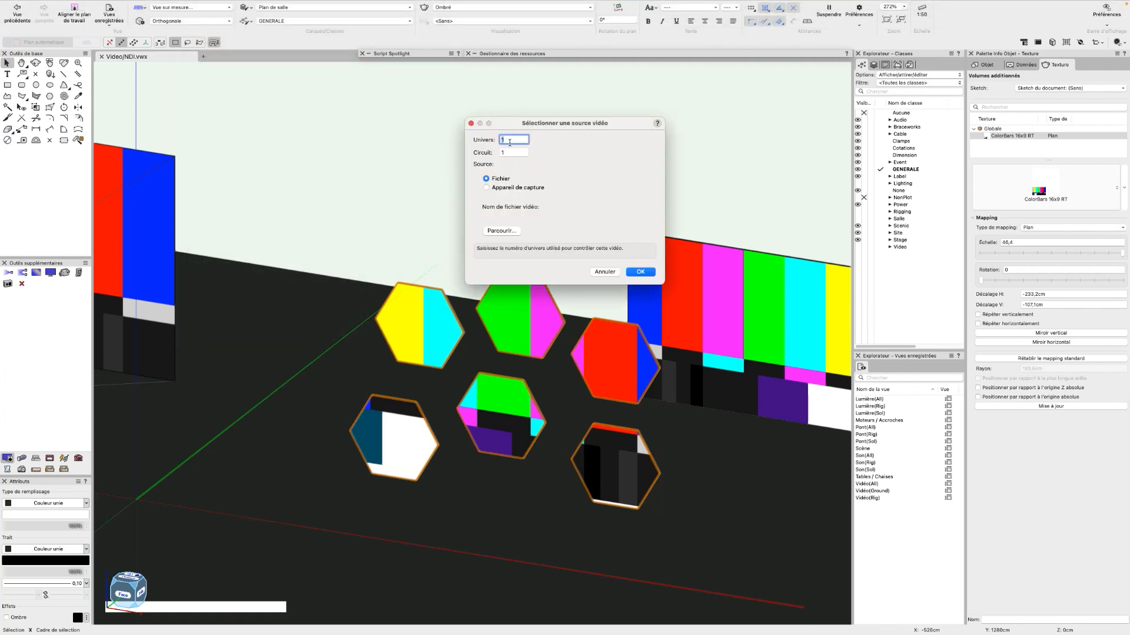
{"action": "left_click", "coordinate": [494, 232]}
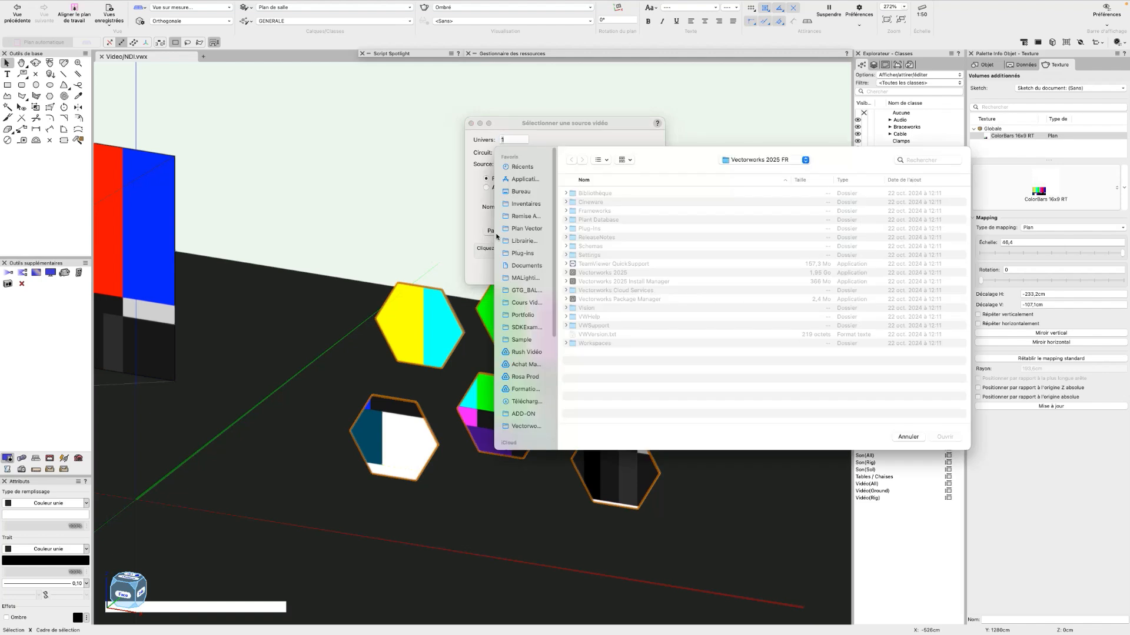
{"action": "left_click", "coordinate": [534, 339]}
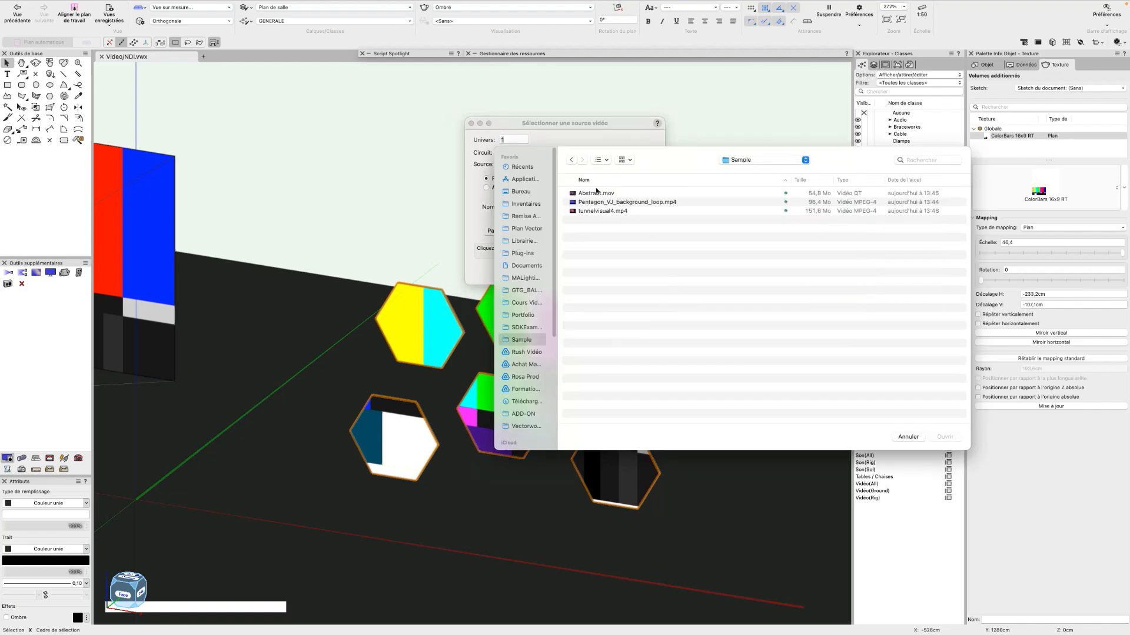
{"action": "double_click", "coordinate": [593, 203]}
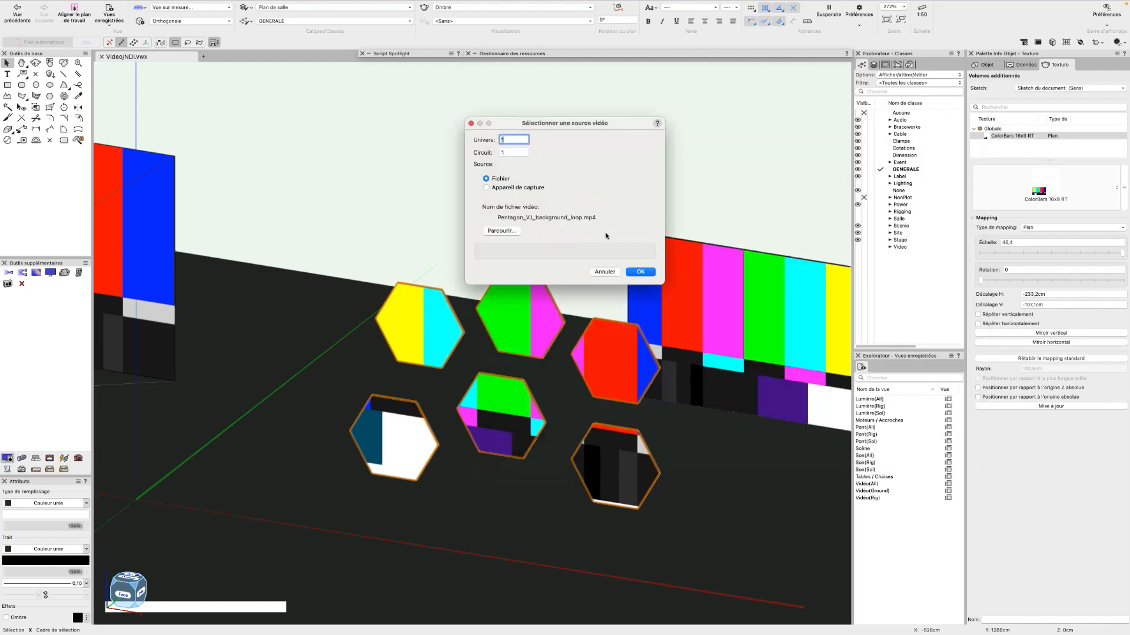
{"action": "left_click", "coordinate": [640, 272]}
- Preview the scene in Showcase and examine how the video maps across the six hexagons
{"action": "scroll", "coordinate": [559, 250], "scroll_direction": "down", "scroll_amount": 5}
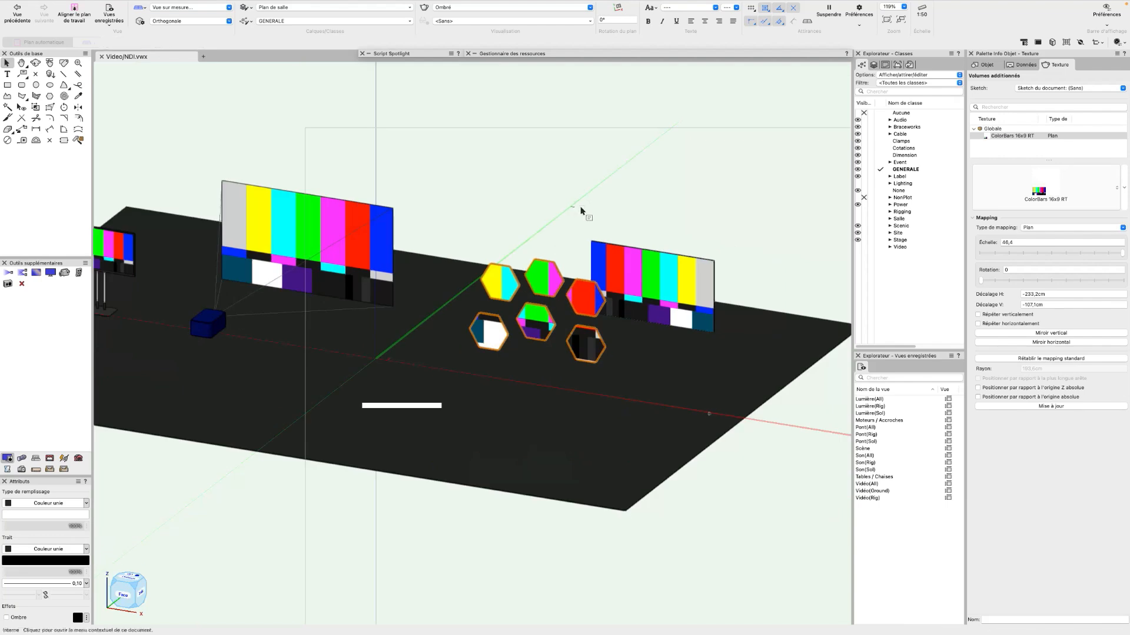
{"action": "left_click", "coordinate": [571, 208]}
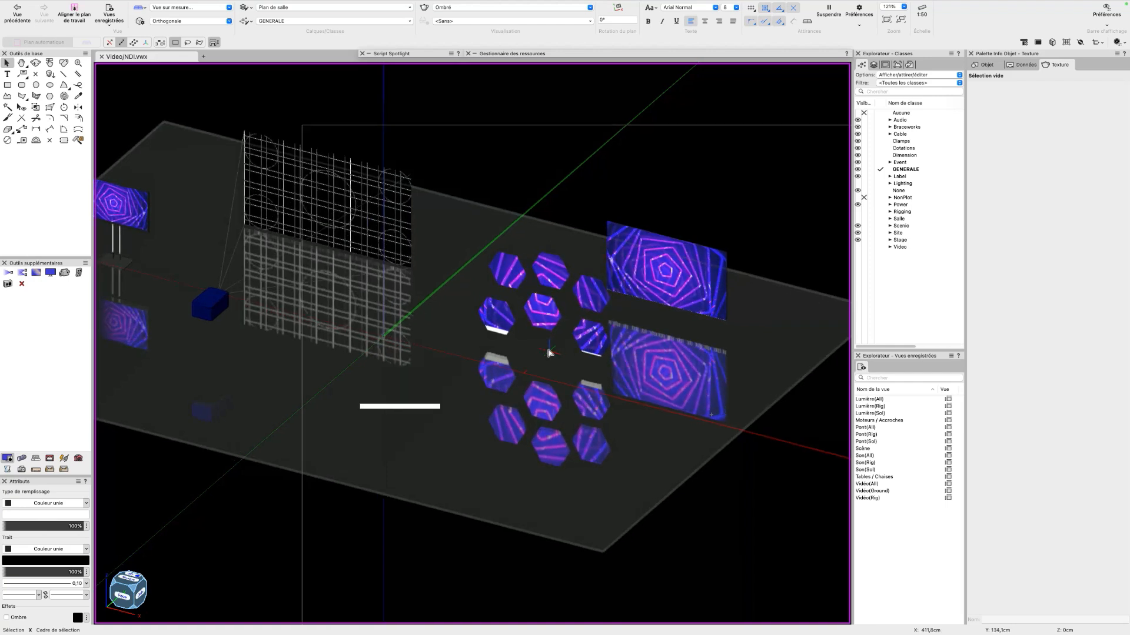
{"action": "scroll", "coordinate": [547, 349], "scroll_direction": "up", "scroll_amount": 2}
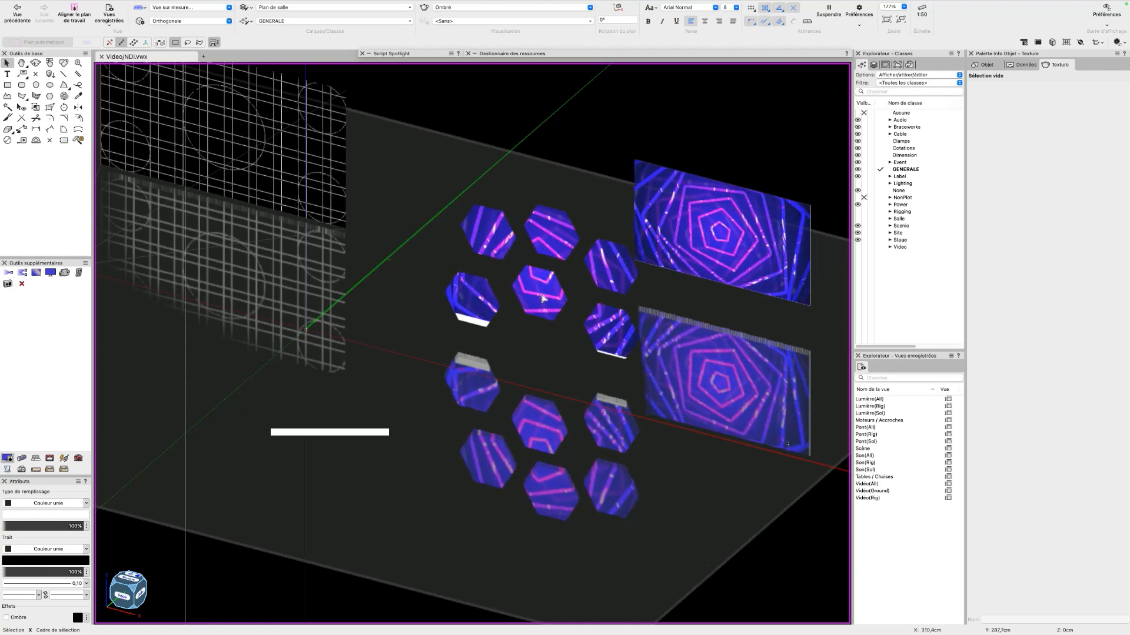
{"action": "scroll", "coordinate": [543, 300], "scroll_direction": "up", "scroll_amount": 2}
{"action": "scroll", "coordinate": [533, 288], "scroll_direction": "up", "scroll_amount": 2}
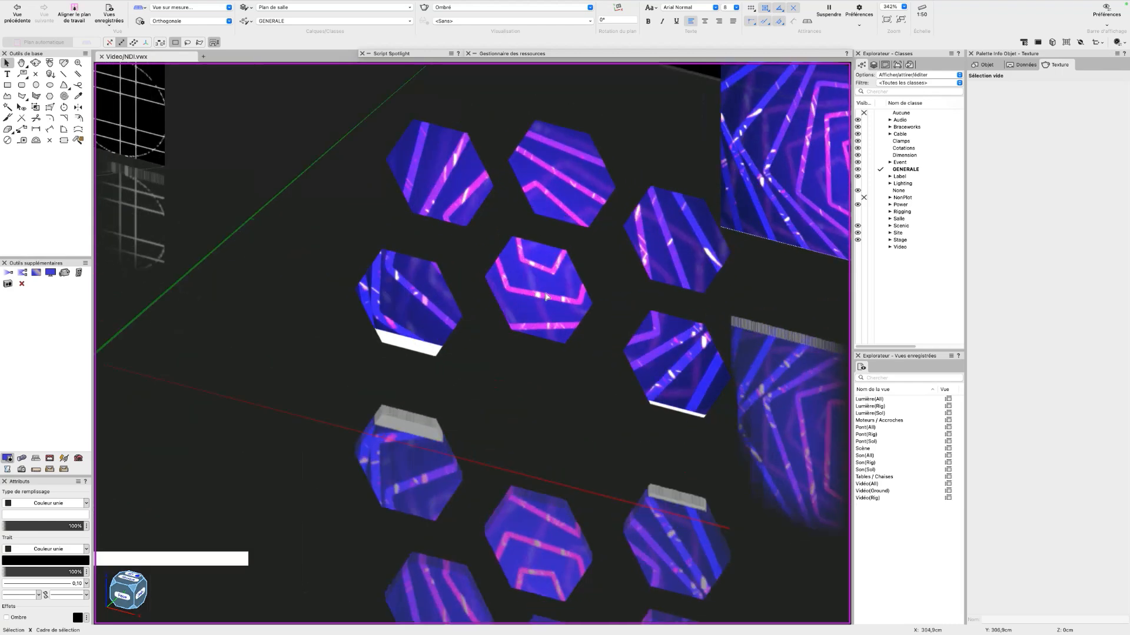
{"action": "middle_click_drag", "start_coordinate": [539, 298], "coordinate": [514, 315]}
{"action": "scroll", "coordinate": [514, 315], "scroll_direction": "down", "scroll_amount": 1}
{"action": "left_click", "coordinate": [599, 126]}
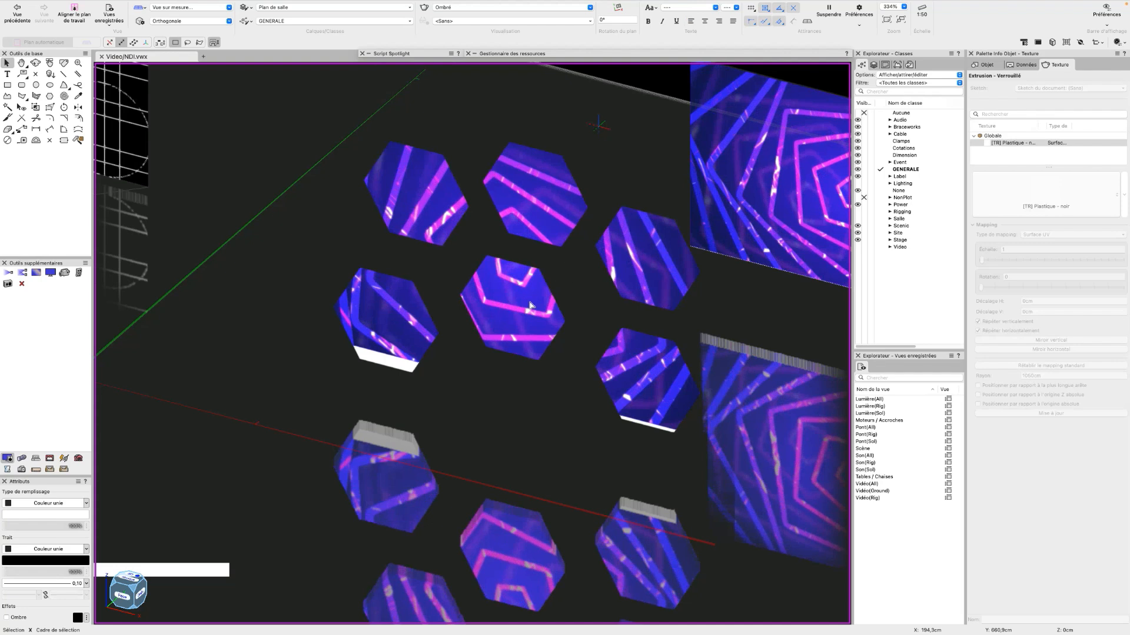
{"action": "scroll", "coordinate": [519, 293], "scroll_direction": "down", "scroll_amount": 1}
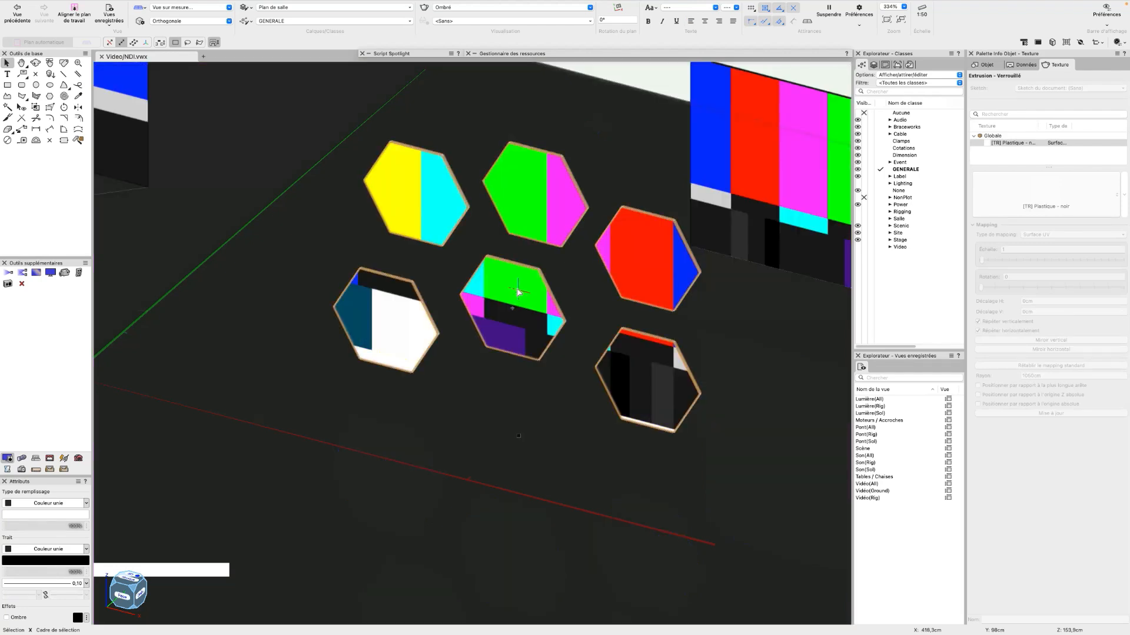
- Move the extruded video panel sideways in the front view so it clears the merged hexagons
{"action": "key", "text": "2"}
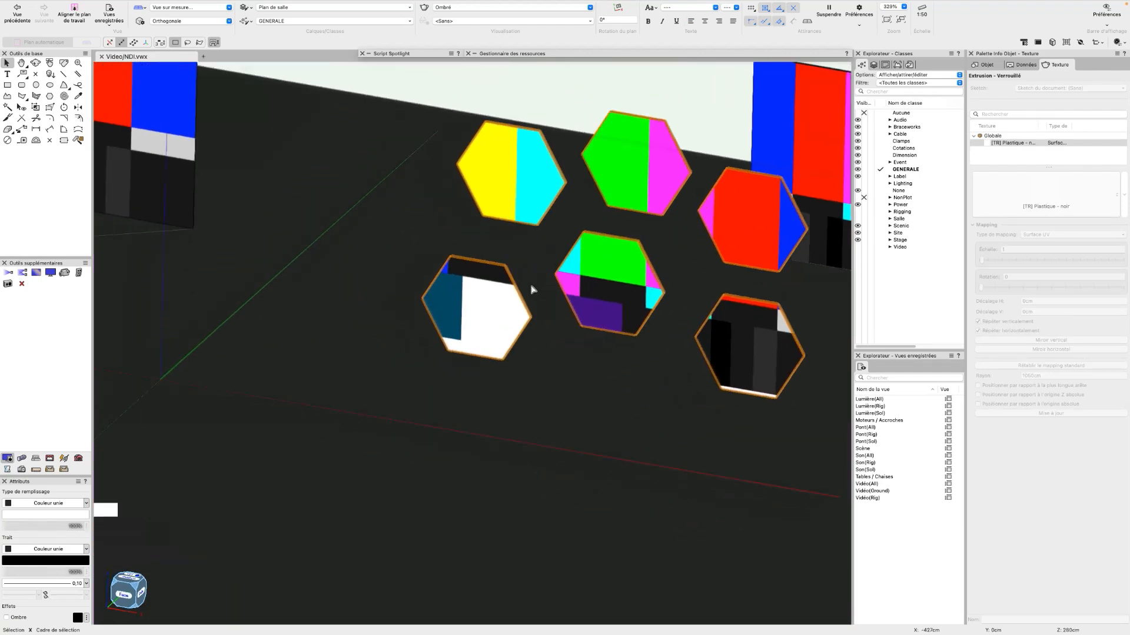
{"action": "middle_click_drag", "start_coordinate": [673, 229], "coordinate": [200, 383]}
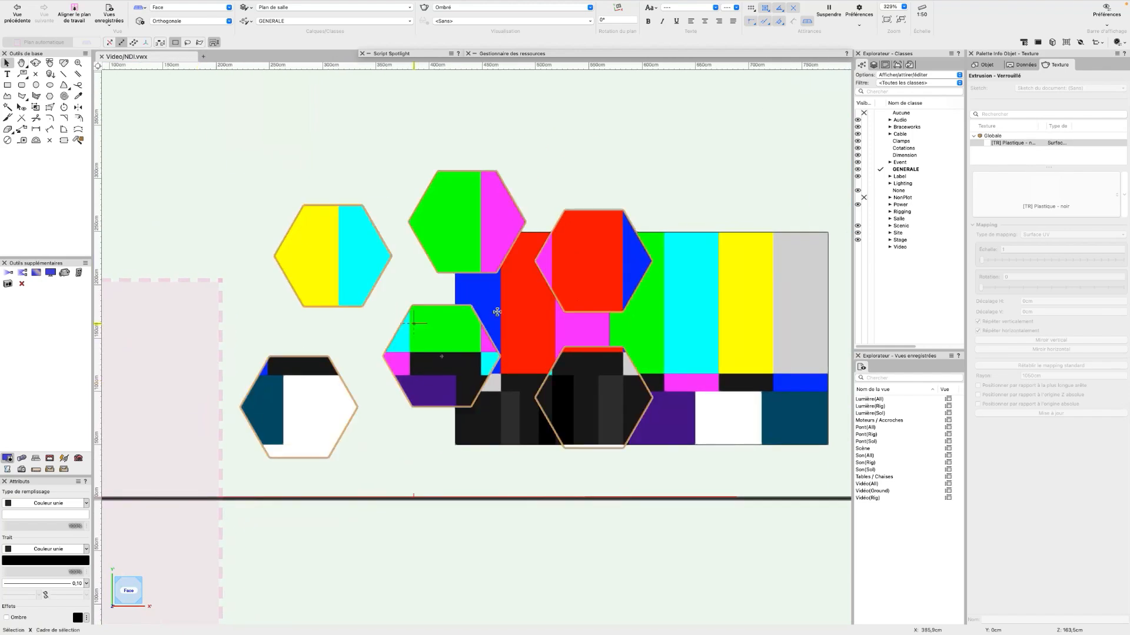
{"action": "scroll", "coordinate": [702, 313], "scroll_direction": "down", "scroll_amount": 5}
{"action": "left_click", "coordinate": [703, 313]}
{"action": "left_click_drag", "start_coordinate": [703, 313], "coordinate": [467, 314]}
{"action": "scroll", "coordinate": [635, 321], "scroll_direction": "up", "scroll_amount": 5}
{"action": "middle_click_drag", "start_coordinate": [603, 306], "coordinate": [594, 290]}
- Shift and enlarge the hexagons' texture mapping to a scale of about 49.3 with offsets of about -249.7 and -122.5 cm, covering all six
{"action": "left_click", "coordinate": [507, 333]}
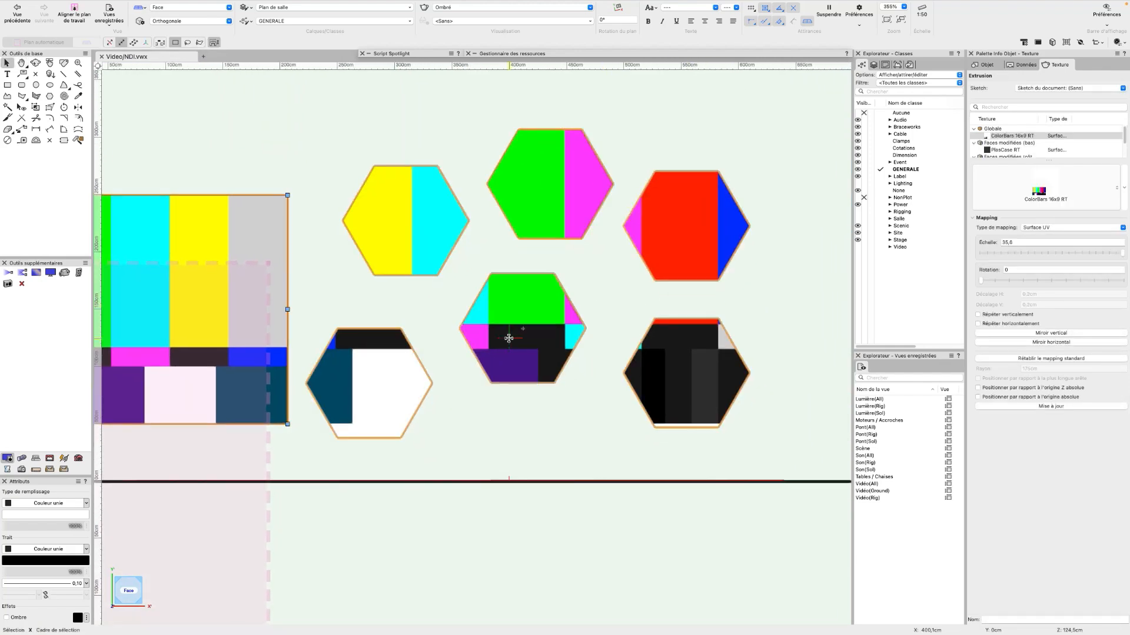
{"action": "left_click", "coordinate": [35, 107]}
{"action": "left_click", "coordinate": [510, 297]}
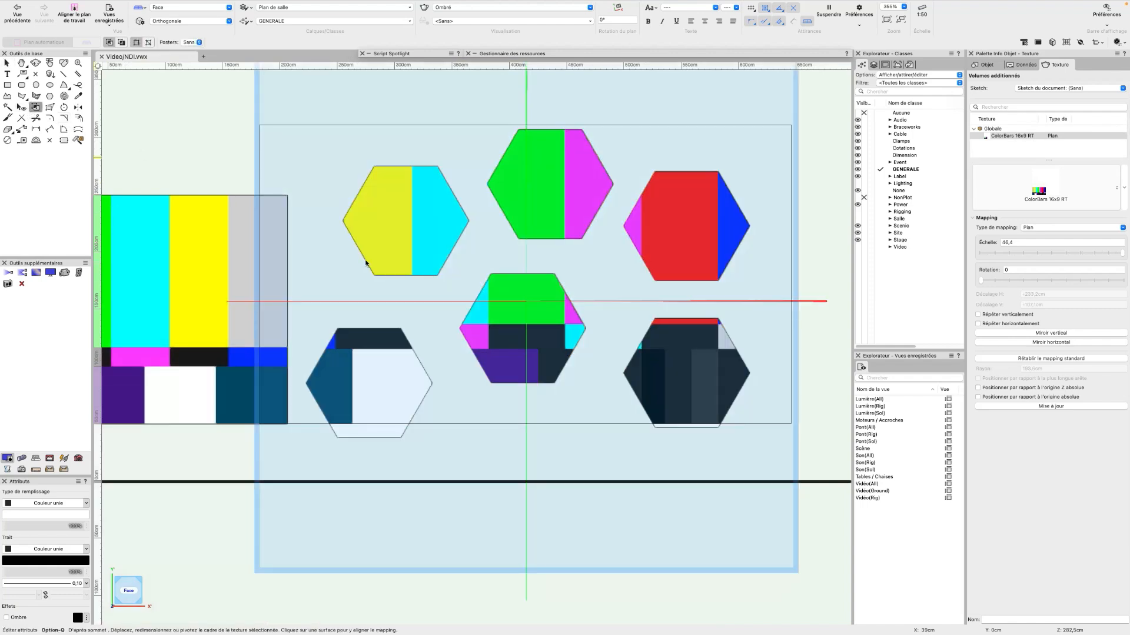
{"action": "left_click_drag", "start_coordinate": [528, 288], "coordinate": [528, 306]}
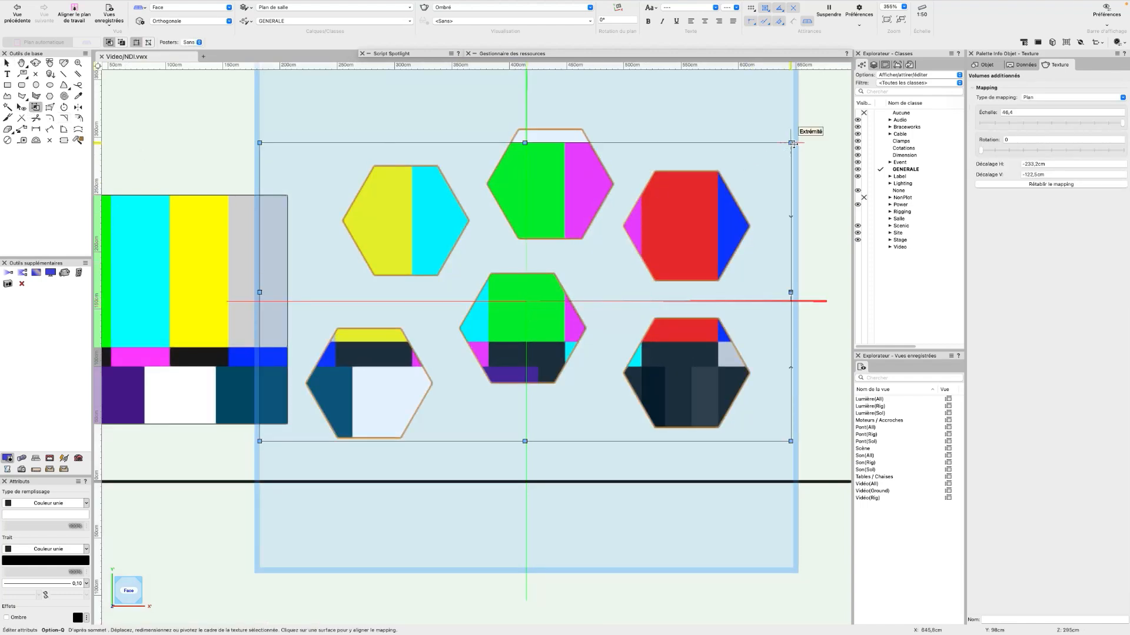
{"action": "left_click_drag", "start_coordinate": [790, 142], "coordinate": [824, 125]}
{"action": "scroll", "coordinate": [575, 259], "scroll_direction": "down", "scroll_amount": 2}
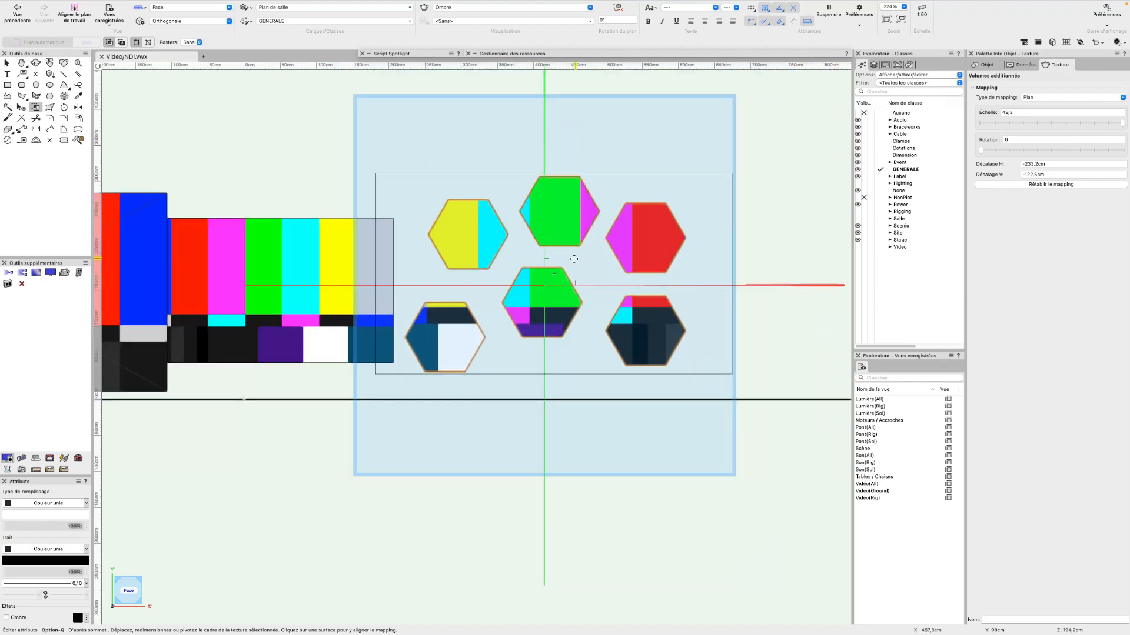
{"action": "scroll", "coordinate": [563, 284], "scroll_direction": "up", "scroll_amount": 2}
{"action": "left_click_drag", "start_coordinate": [565, 187], "coordinate": [549, 186]}
{"action": "scroll", "coordinate": [545, 184], "scroll_direction": "down", "scroll_amount": 2}
{"action": "middle_click_drag", "start_coordinate": [709, 204], "coordinate": [683, 132], "text": "super"}
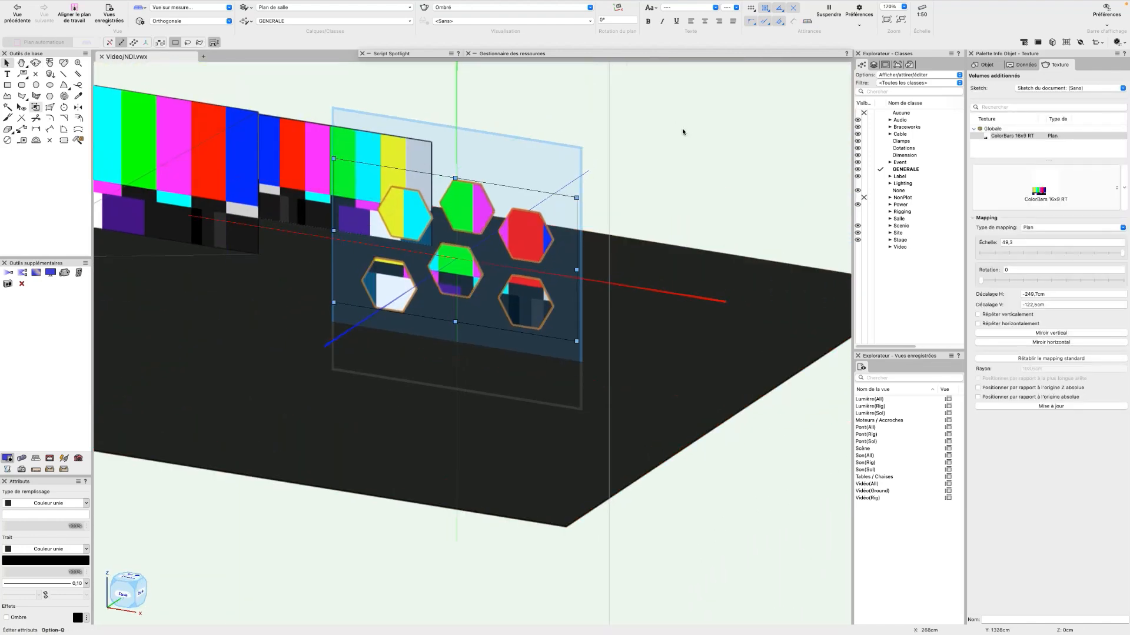
{"action": "key", "text": "x"}
{"action": "key", "text": "x"}
- Preview the adjusted hexagon video in Showcase and compare it with the panel, projection screen and television
{"action": "middle_click_drag", "start_coordinate": [692, 165], "coordinate": [628, 207], "text": "shift"}
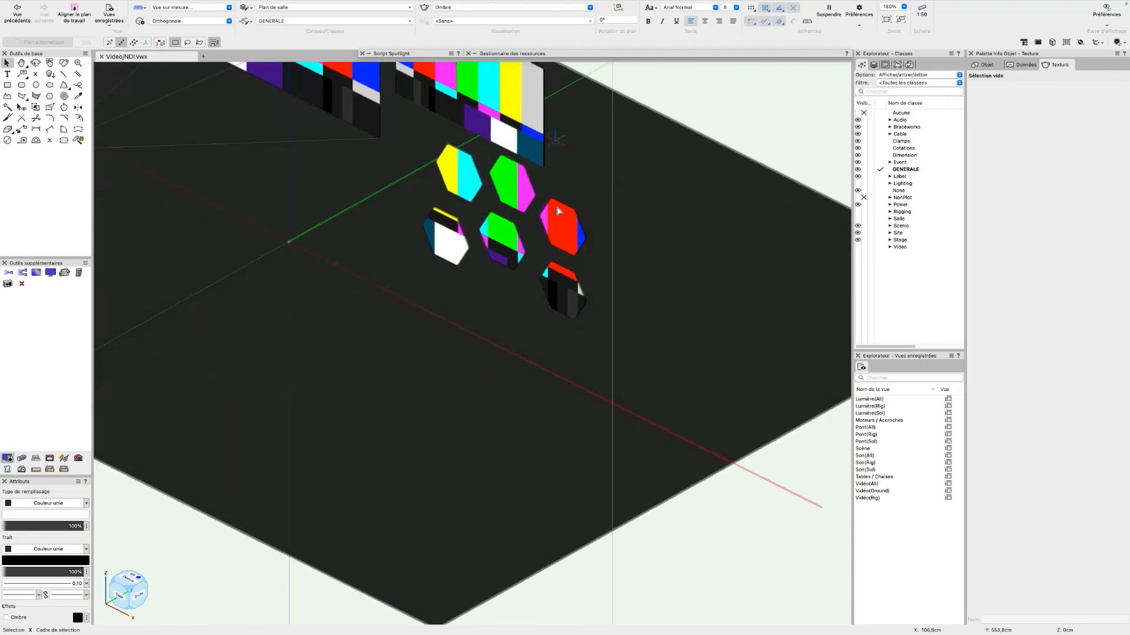
{"action": "mouse_move", "coordinate": [554, 213]}
{"action": "middle_mouse_down", "text": "shift"}
{"action": "mouse_move", "coordinate": [580, 220]}
{"action": "mouse_move", "coordinate": [565, 217]}
{"action": "middle_mouse_up", "text": "shift"}
{"action": "middle_click_drag", "start_coordinate": [638, 197], "coordinate": [768, 179]}
{"action": "scroll", "coordinate": [609, 256], "scroll_direction": "up", "scroll_amount": 1}
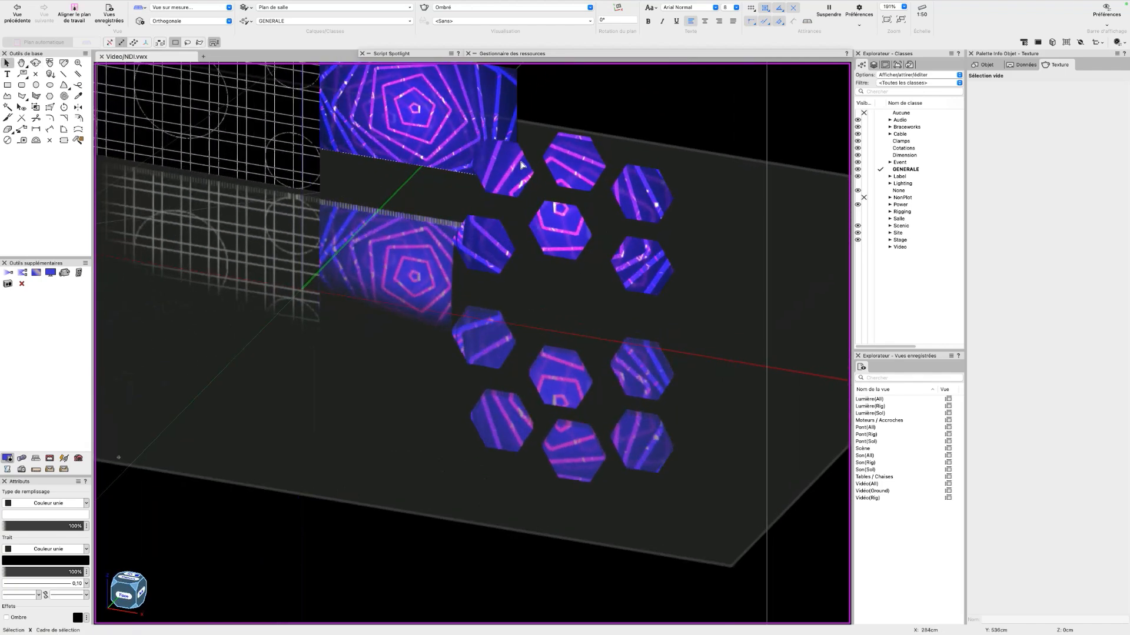
{"action": "scroll", "coordinate": [557, 238], "scroll_direction": "down", "scroll_amount": 1}
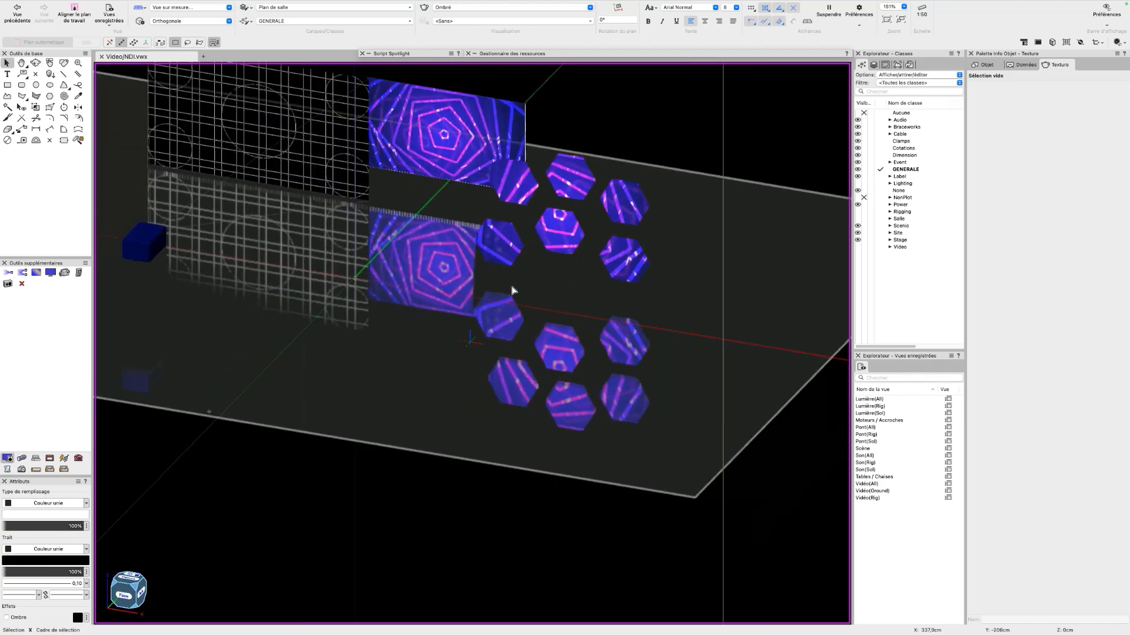
{"action": "middle_click_drag", "start_coordinate": [309, 290], "coordinate": [596, 426]}
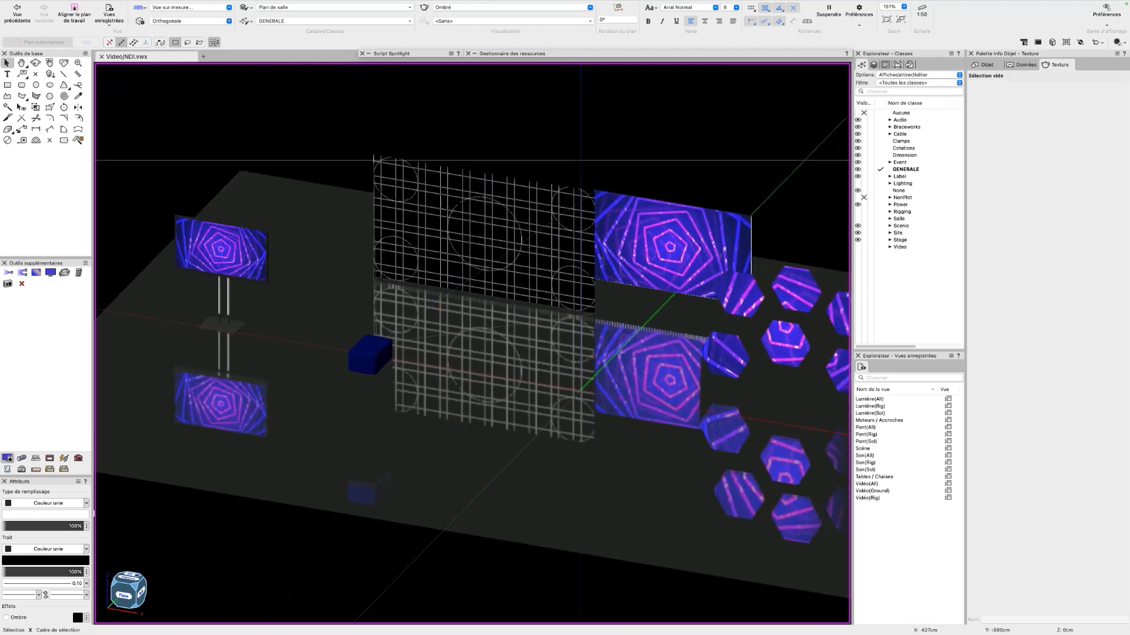
- Switch the NDI source feeding the projection screen to colour bars and review all video surfaces in Showcase
{"action": "key", "text": "super+Tab"}
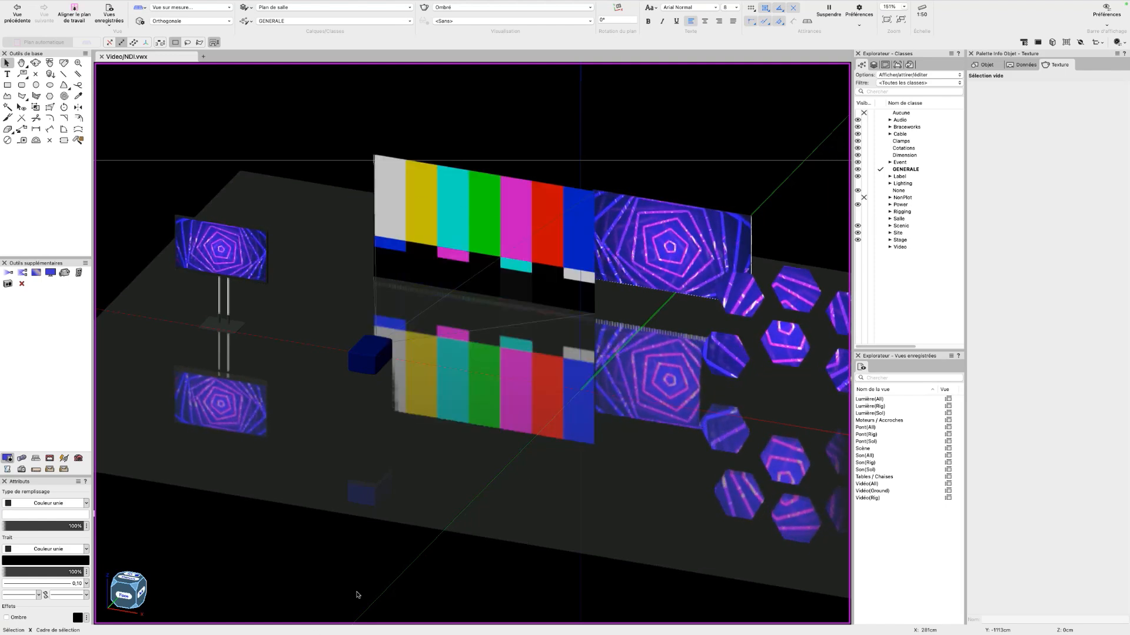
{"action": "mouse_move", "coordinate": [673, 343]}
{"action": "middle_mouse_down", "text": "super"}
{"action": "mouse_move", "coordinate": [609, 341]}
{"action": "mouse_move", "coordinate": [666, 366]}
{"action": "mouse_move", "coordinate": [673, 348]}
{"action": "middle_mouse_up", "text": "super"}
{"action": "middle_click_drag", "start_coordinate": [544, 364], "coordinate": [535, 429]}
{"action": "scroll", "coordinate": [493, 349], "scroll_direction": "down", "scroll_amount": 1}
{"action": "scroll", "coordinate": [408, 376], "scroll_direction": "down", "scroll_amount": 3}
{"action": "scroll", "coordinate": [577, 314], "scroll_direction": "up", "scroll_amount": 1}
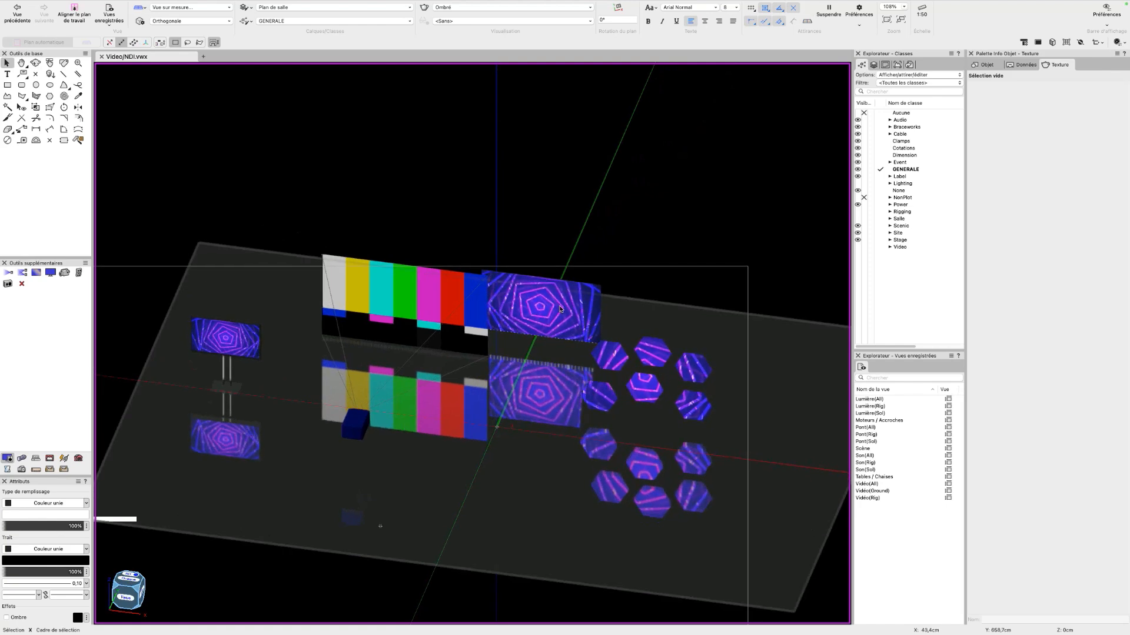
{"action": "left_click", "coordinate": [559, 309]}
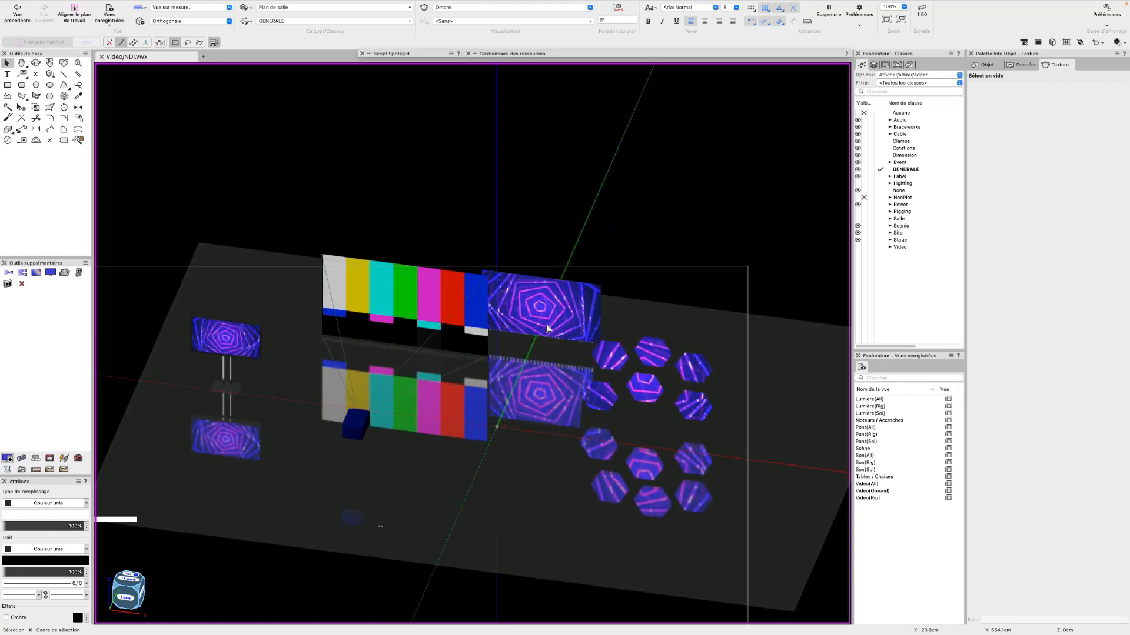
- Leave the Showcase preview and draw a rectangle about 861 by 14 cm in the 2D plan, near the front of the floor
{"action": "scroll", "coordinate": [551, 314], "scroll_direction": "down", "scroll_amount": 5}
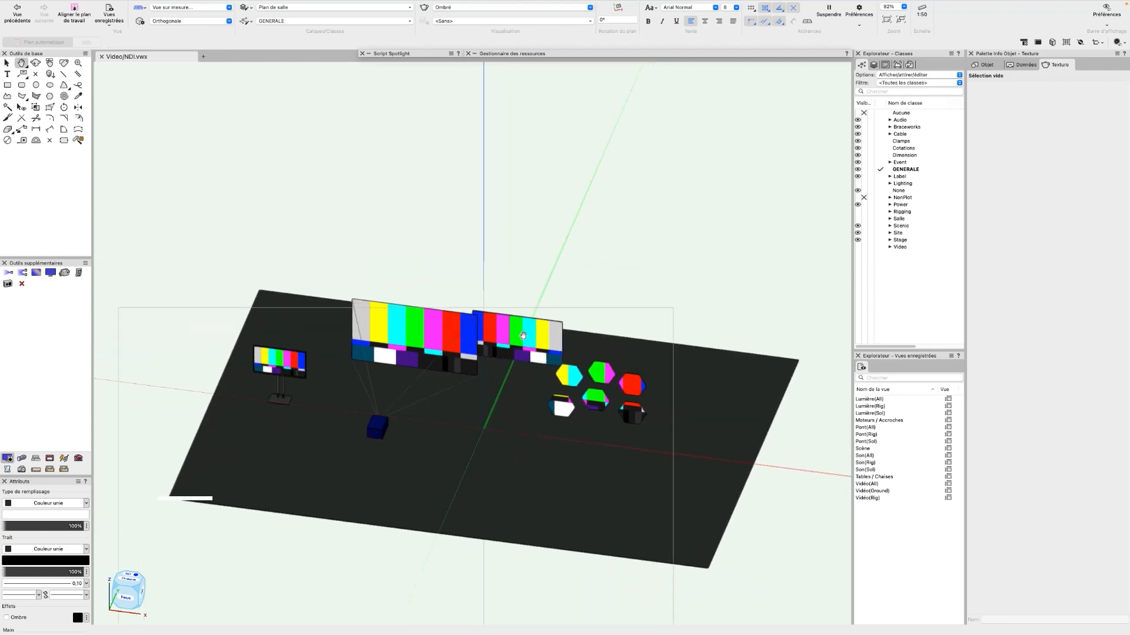
{"action": "scroll", "coordinate": [490, 420], "scroll_direction": "up", "scroll_amount": 5}
{"action": "scroll", "coordinate": [480, 474], "scroll_direction": "down", "scroll_amount": 5}
{"action": "key", "text": "0"}
{"action": "middle_click_drag", "start_coordinate": [454, 484], "coordinate": [435, 406]}
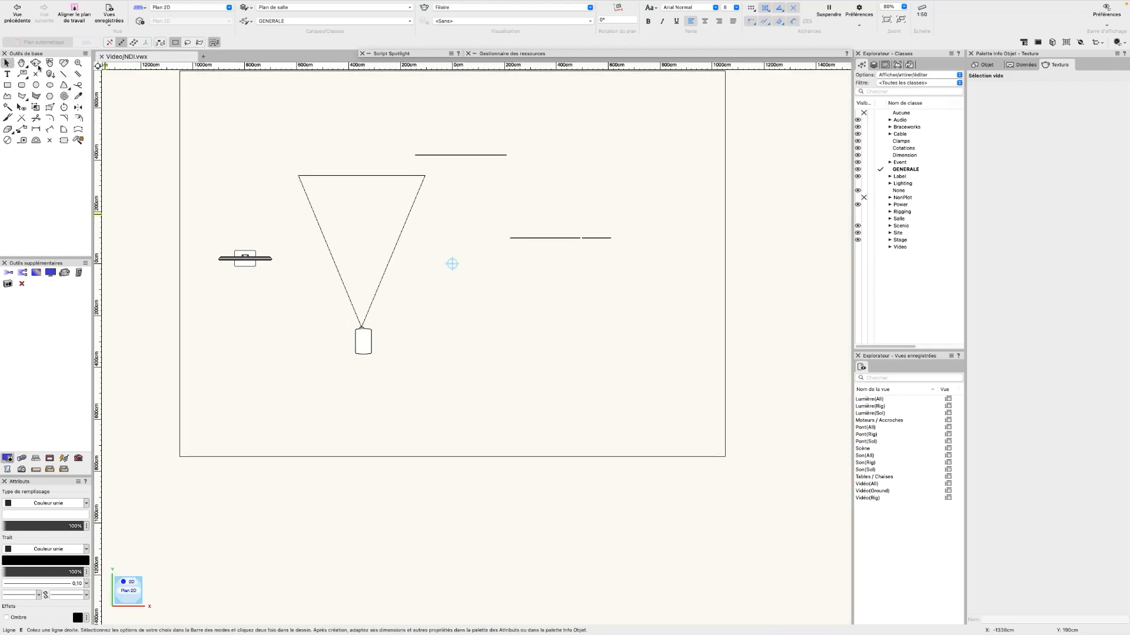
{"action": "left_click", "coordinate": [7, 85]}
{"action": "scroll", "coordinate": [438, 388], "scroll_direction": "up", "scroll_amount": 5}
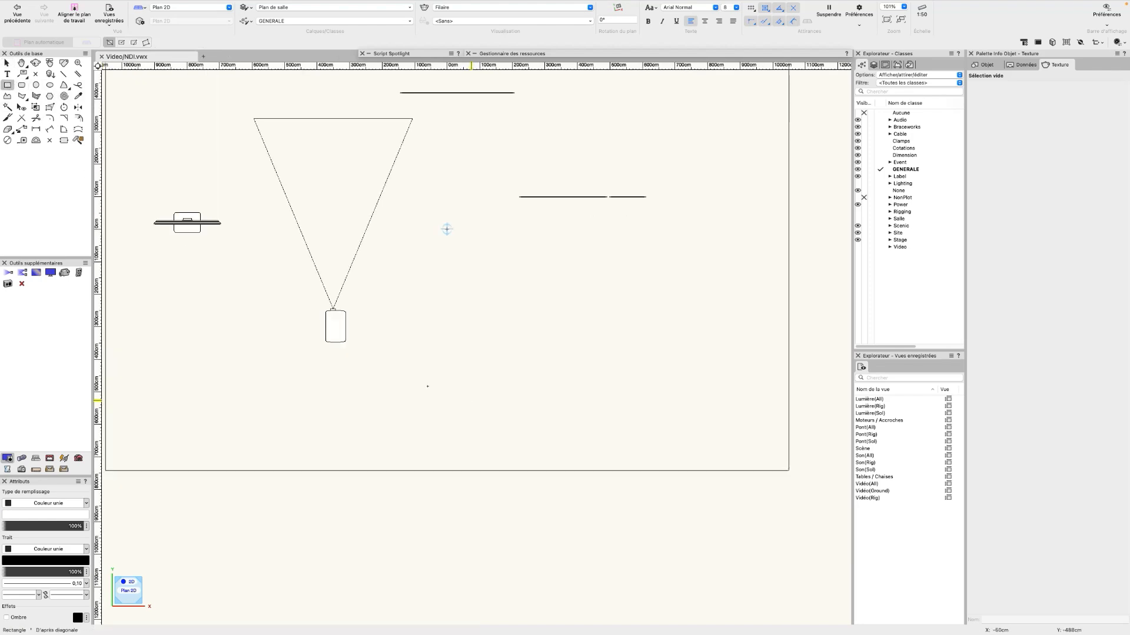
{"action": "scroll", "coordinate": [692, 396], "scroll_direction": "down", "scroll_amount": 4}
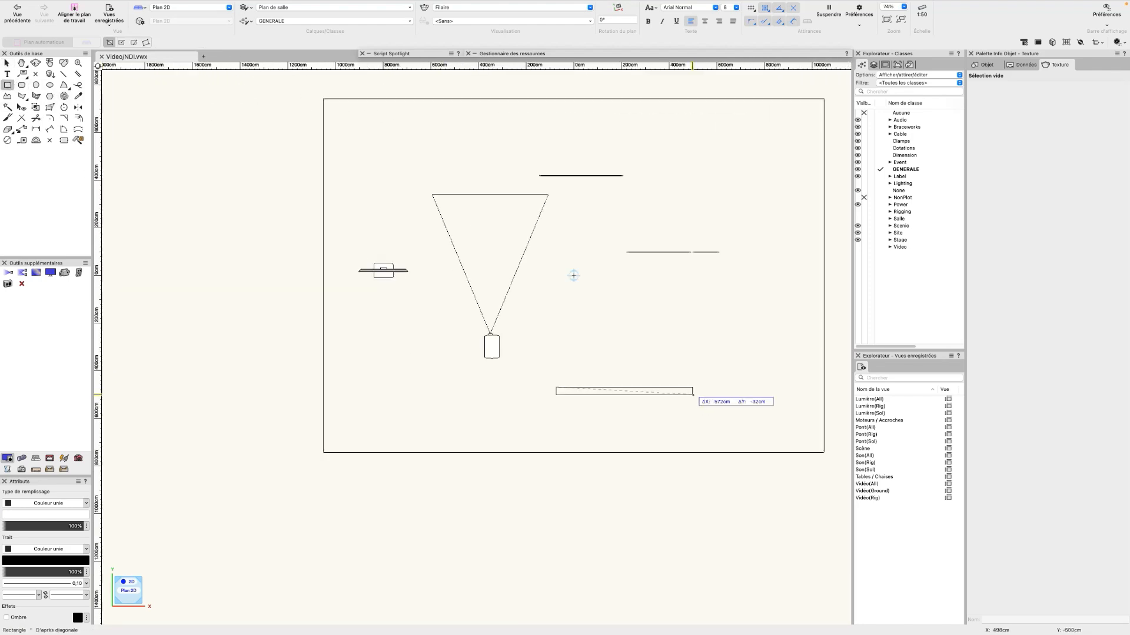
{"action": "scroll", "coordinate": [724, 389], "scroll_direction": "up", "scroll_amount": 5}
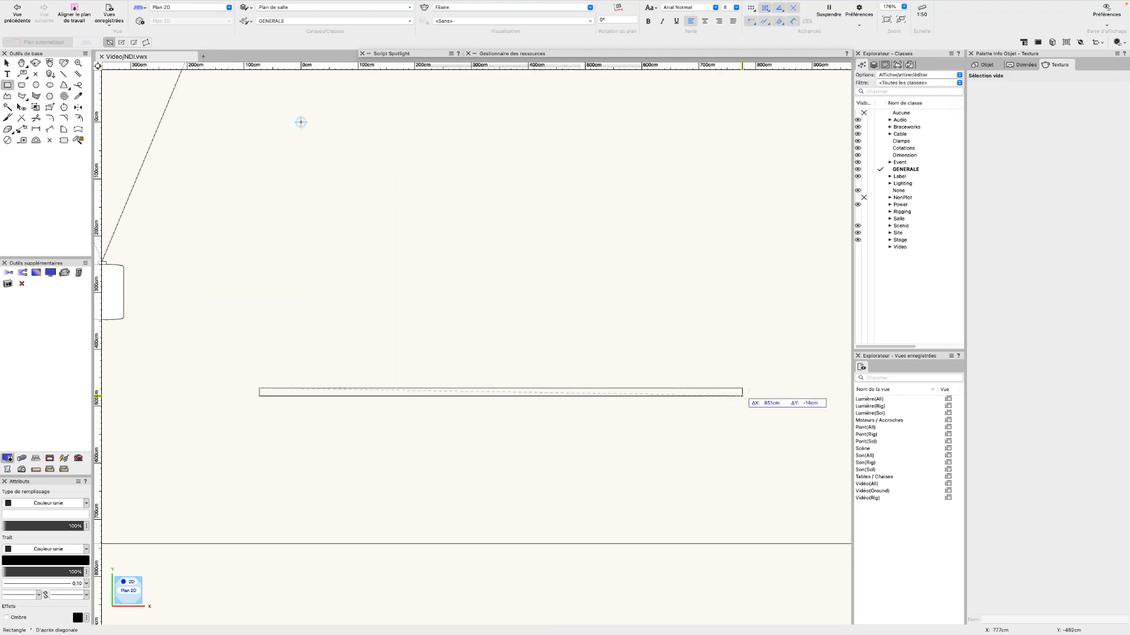
{"action": "left_click", "coordinate": [748, 396]}
- Extrude the long thin rectangle upward into a standing wall panel
{"action": "scroll", "coordinate": [701, 444], "scroll_direction": "down", "scroll_amount": 4}
{"action": "mouse_move", "coordinate": [618, 469]}
{"action": "middle_mouse_down", "text": "ctrl"}
{"action": "mouse_move", "coordinate": [652, 445]}
{"action": "mouse_move", "coordinate": [668, 376]}
{"action": "middle_mouse_up", "text": "ctrl"}
{"action": "key", "text": "super+e"}
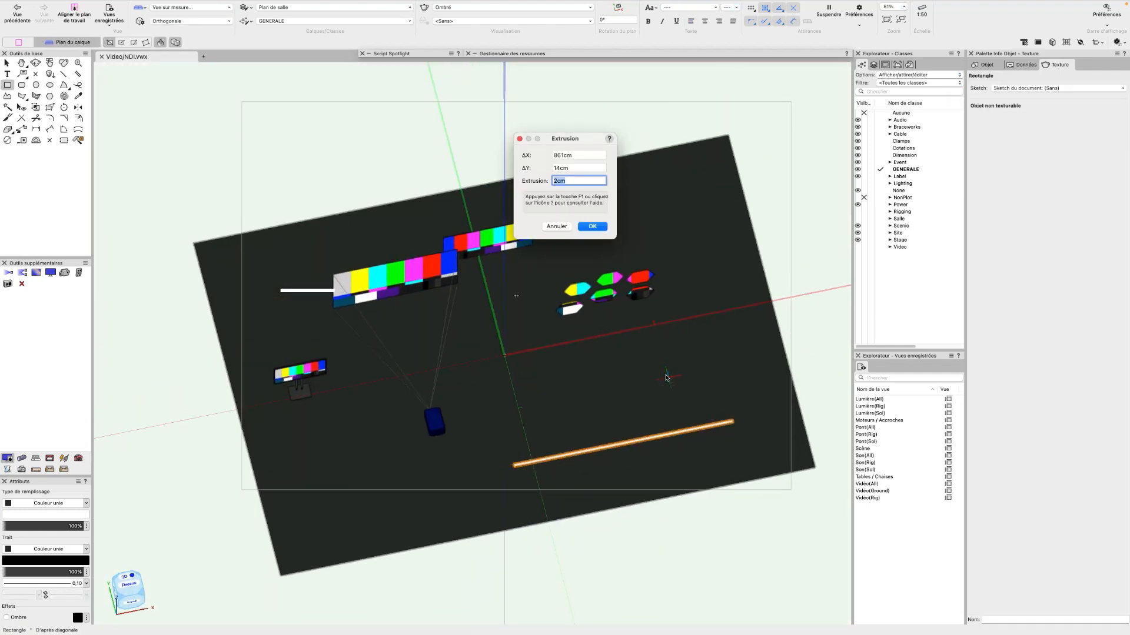
{"action": "key", "text": "Return"}
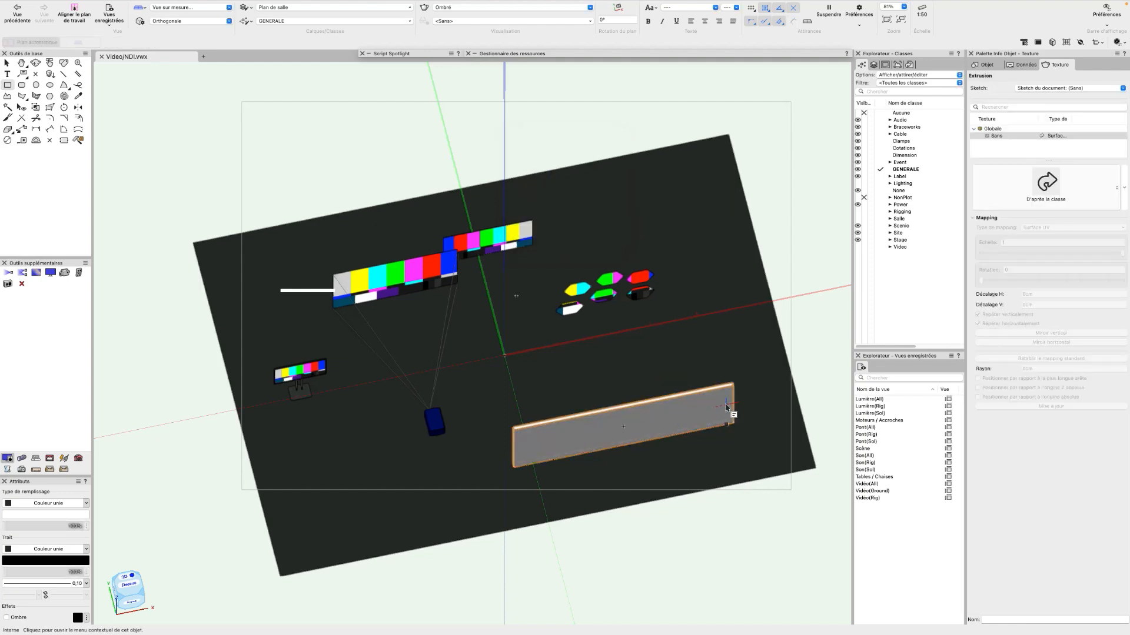
- Bend the standing wall panel from its centre into an arc of about 49°, with its ends curving toward the front of the floor
{"action": "middle_click_drag", "start_coordinate": [732, 409], "coordinate": [678, 403], "text": "ctrl"}
{"action": "key", "text": "super+5"}
{"action": "scroll", "coordinate": [476, 367], "scroll_direction": "up", "scroll_amount": 4}
{"action": "scroll", "coordinate": [477, 367], "scroll_direction": "down", "scroll_amount": 2}
{"action": "key", "text": "x"}
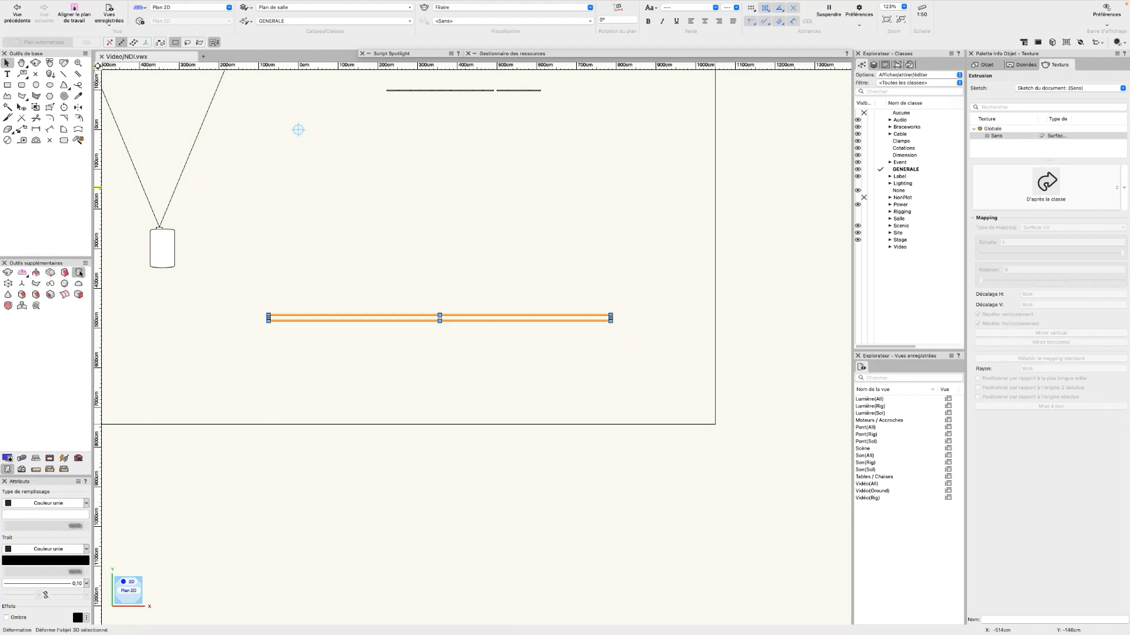
{"action": "left_click", "coordinate": [79, 273]}
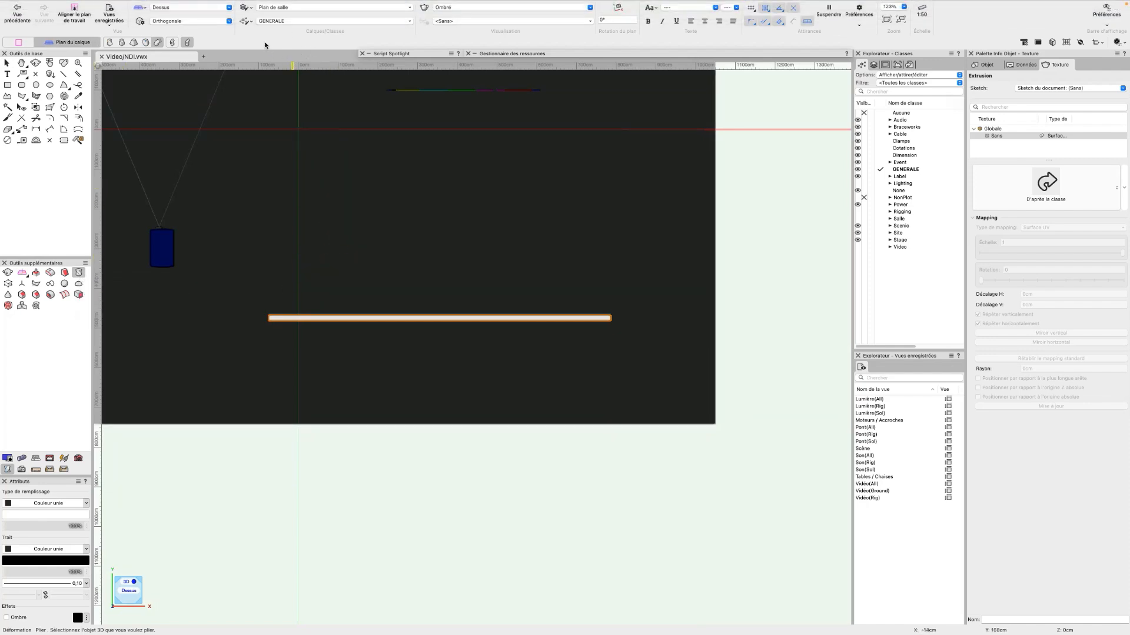
{"action": "left_click", "coordinate": [172, 43]}
{"action": "left_click", "coordinate": [441, 321]}
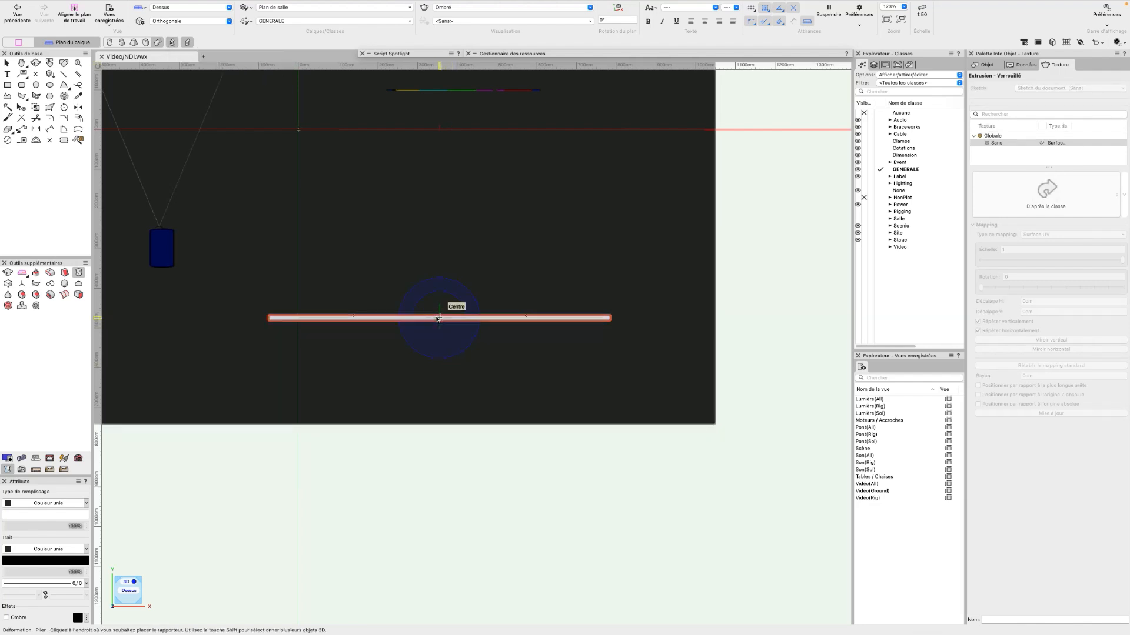
{"action": "left_click", "coordinate": [437, 319]}
{"action": "left_click", "coordinate": [677, 324]}
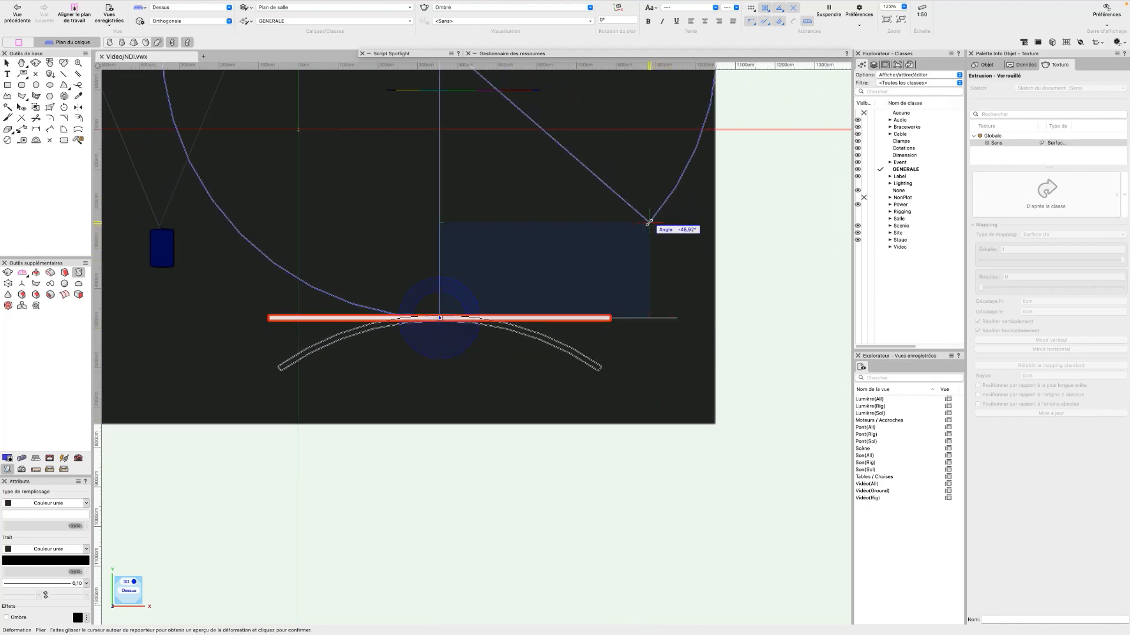
{"action": "left_click", "coordinate": [649, 229]}
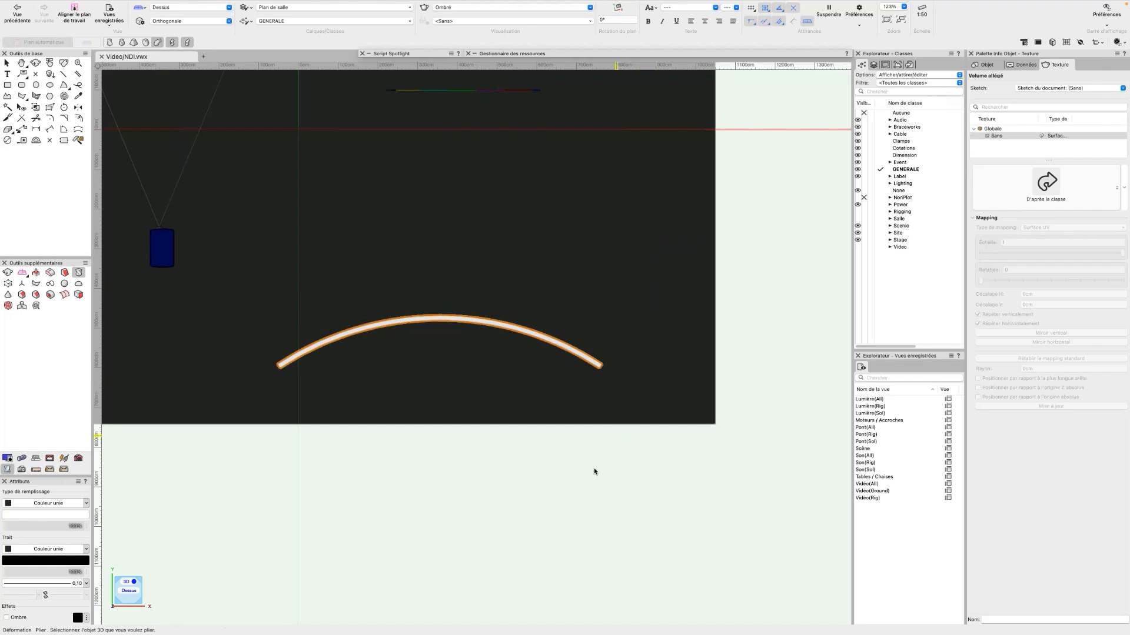
- Apply the ColorBars 16x9 RT texture to the whole curved wall
{"action": "scroll", "coordinate": [571, 500], "scroll_direction": "down", "scroll_amount": 1}
{"action": "middle_click_drag", "start_coordinate": [568, 501], "coordinate": [515, 312], "text": "super"}
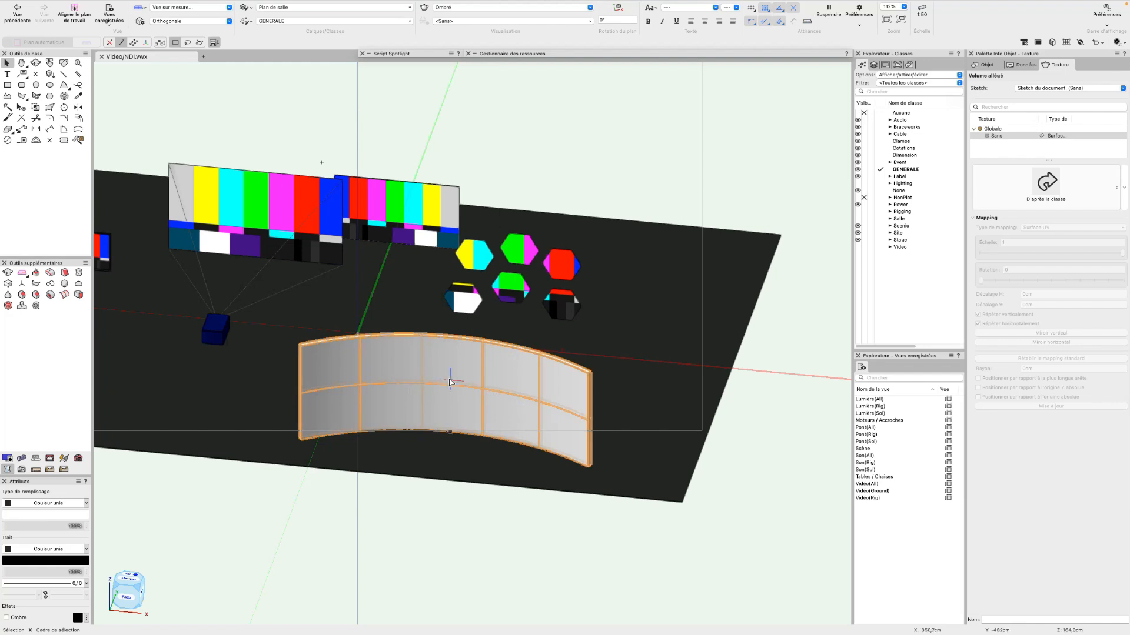
{"action": "left_click", "coordinate": [78, 141]}
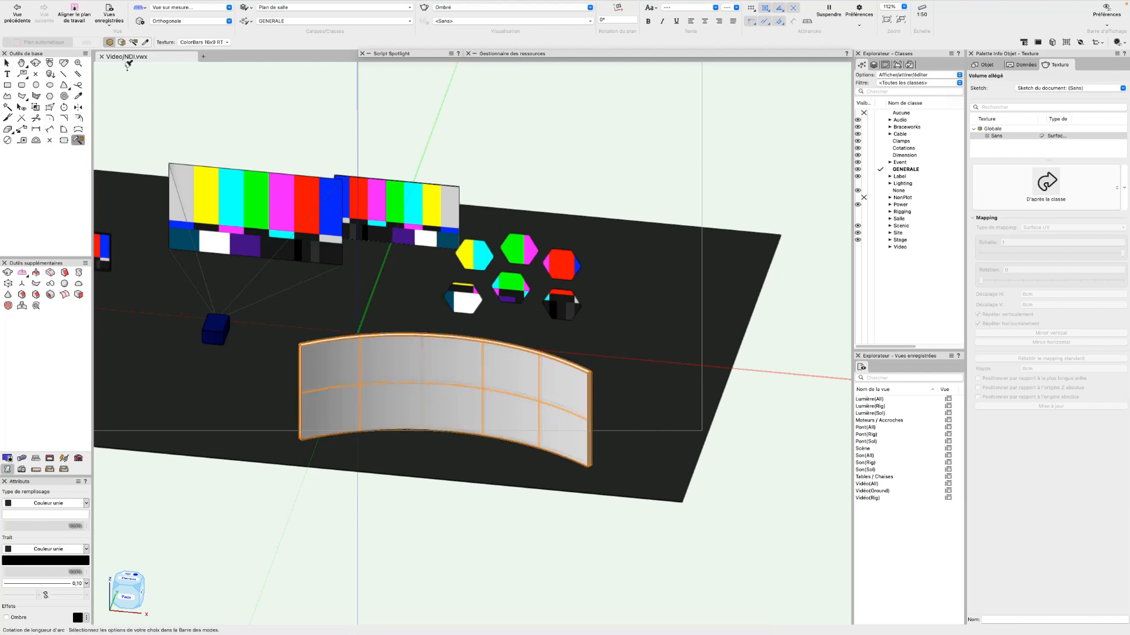
{"action": "left_click", "coordinate": [454, 381]}
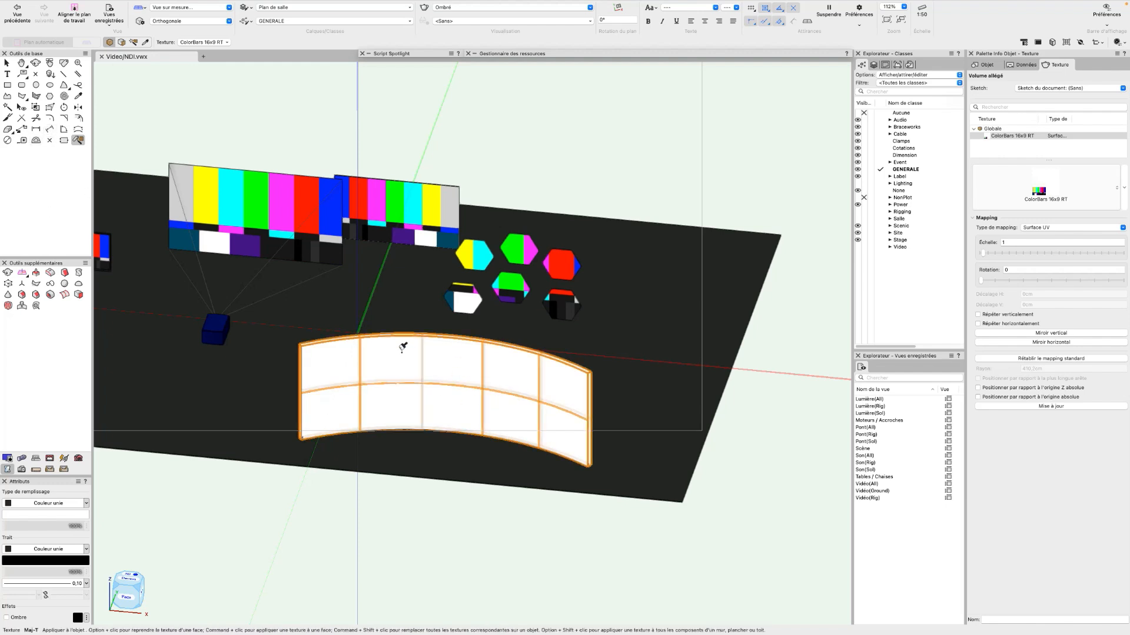
{"action": "left_click", "coordinate": [123, 43]}
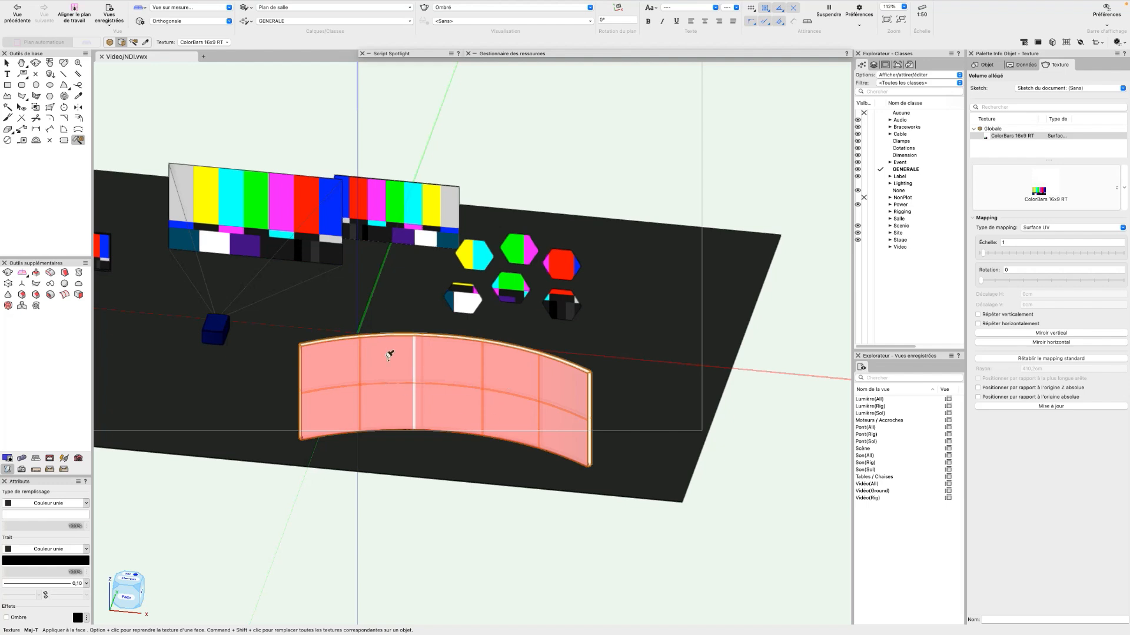
{"action": "left_click", "coordinate": [109, 42]}
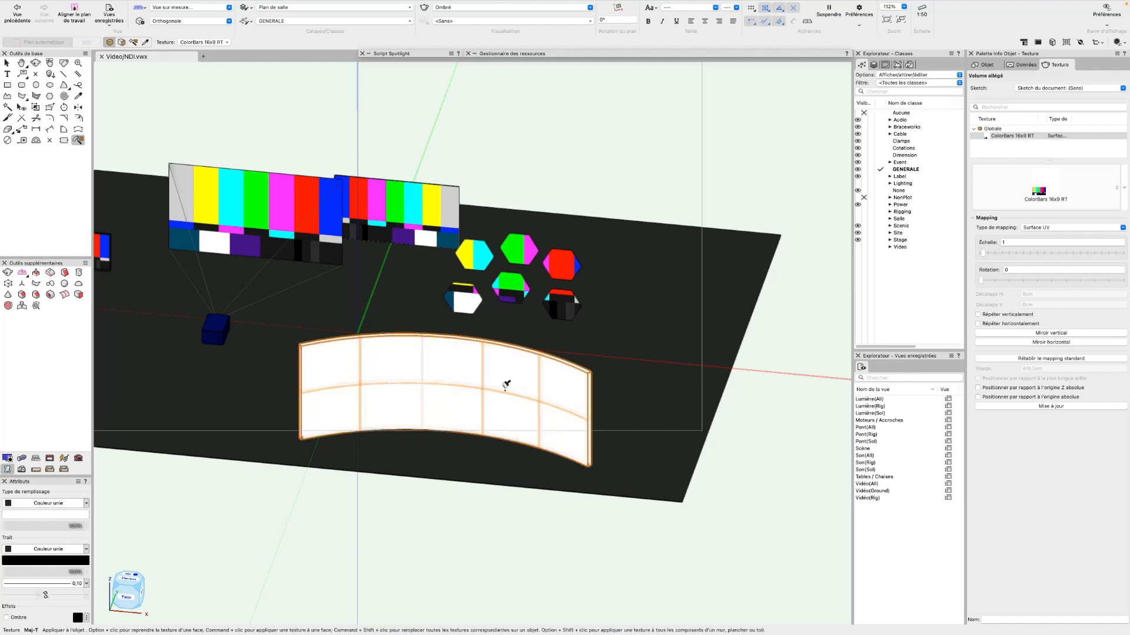
- Open the curved wall's texture mapping for editing in the front view and align it to the wall's front surface
{"action": "left_click", "coordinate": [63, 140]}
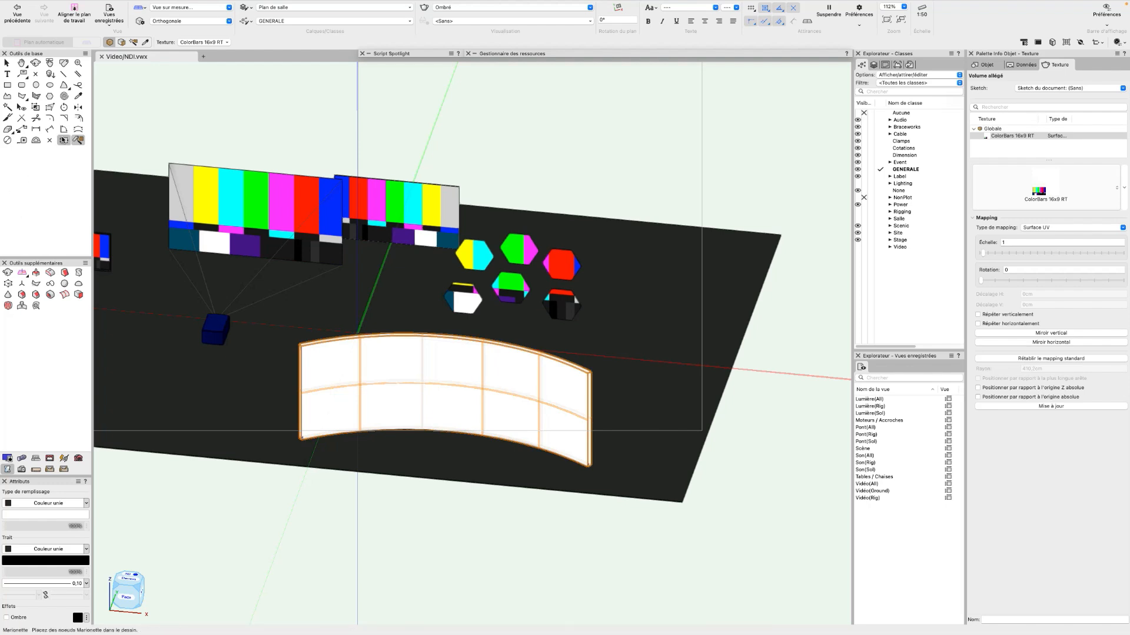
{"action": "left_click", "coordinate": [35, 108]}
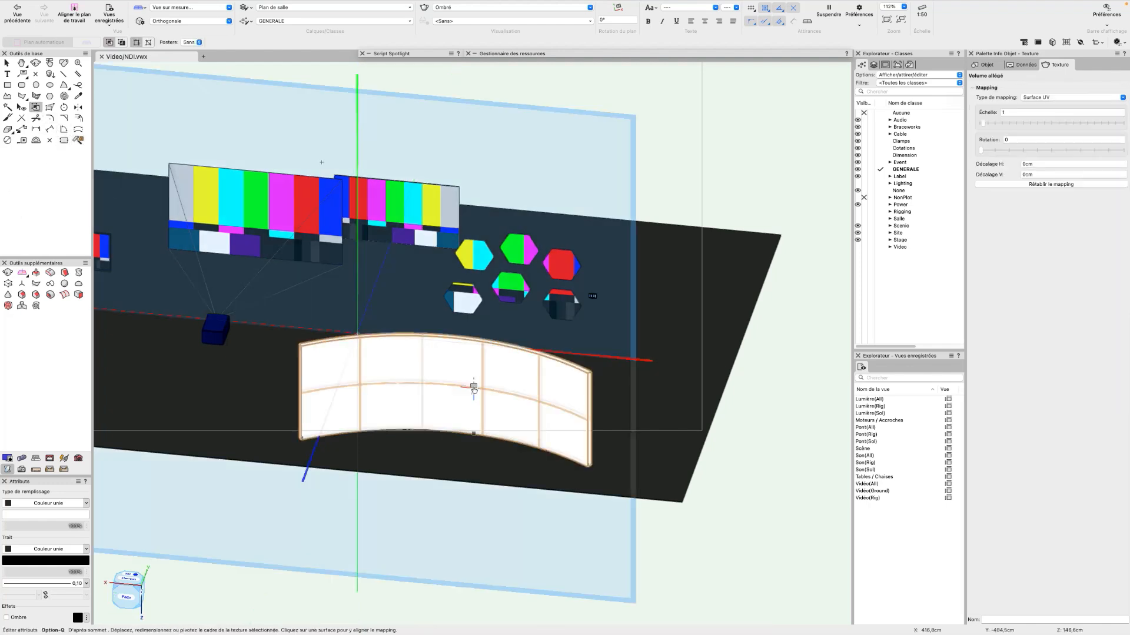
{"action": "key", "text": "2"}
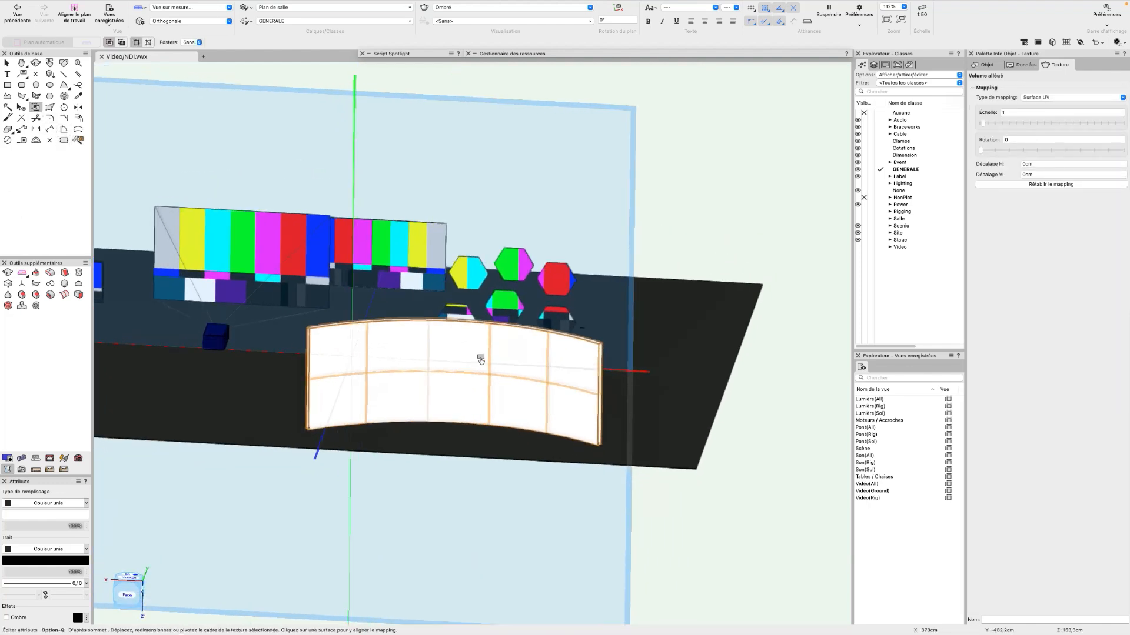
{"action": "scroll", "coordinate": [471, 333], "scroll_direction": "up", "scroll_amount": 2}
{"action": "left_click", "coordinate": [470, 347]}
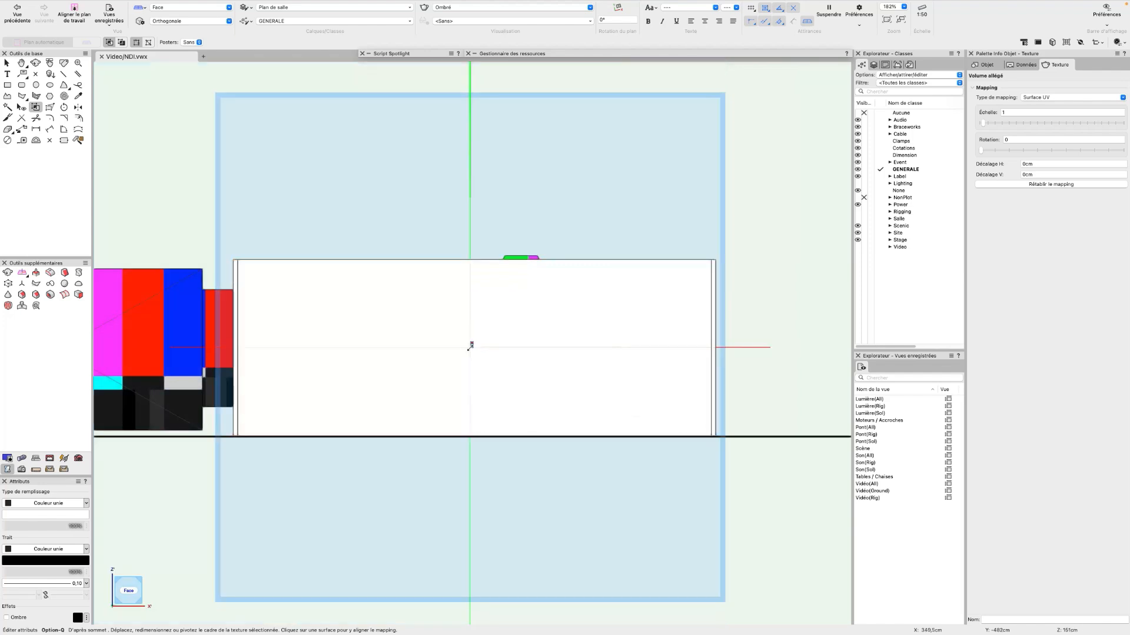
- Try enlarging the tiny colour-bar texture and moving its frame over the curved wall's front
{"action": "scroll", "coordinate": [470, 345], "scroll_direction": "up", "scroll_amount": 9}
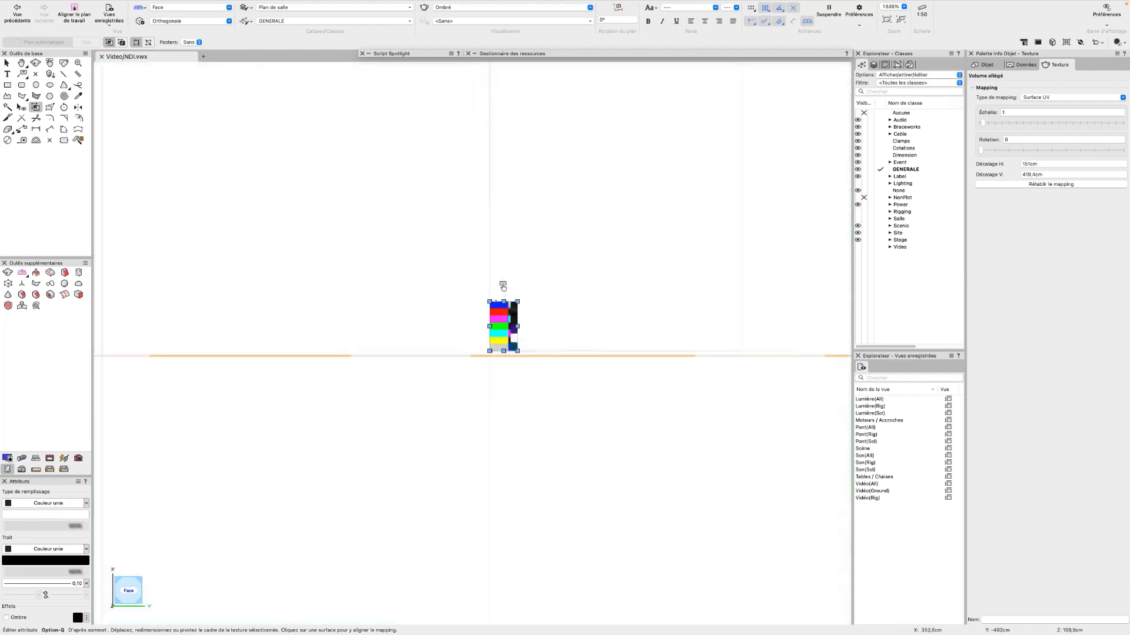
{"action": "left_click_drag", "start_coordinate": [504, 300], "coordinate": [225, 550]}
{"action": "scroll", "coordinate": [553, 357], "scroll_direction": "down", "scroll_amount": 6}
{"action": "scroll", "coordinate": [553, 357], "scroll_direction": "down", "scroll_amount": 2}
{"action": "scroll", "coordinate": [351, 496], "scroll_direction": "down", "scroll_amount": 2}
{"action": "left_click_drag", "start_coordinate": [483, 406], "coordinate": [609, 179]}
{"action": "mouse_move", "coordinate": [691, 283]}
{"action": "left_mouse_down"}
{"action": "mouse_move", "coordinate": [617, 171]}
{"action": "mouse_move", "coordinate": [704, 275]}
{"action": "left_mouse_up"}
{"action": "left_click_drag", "start_coordinate": [708, 398], "coordinate": [788, 406]}
{"action": "scroll", "coordinate": [670, 406], "scroll_direction": "up", "scroll_amount": 10}
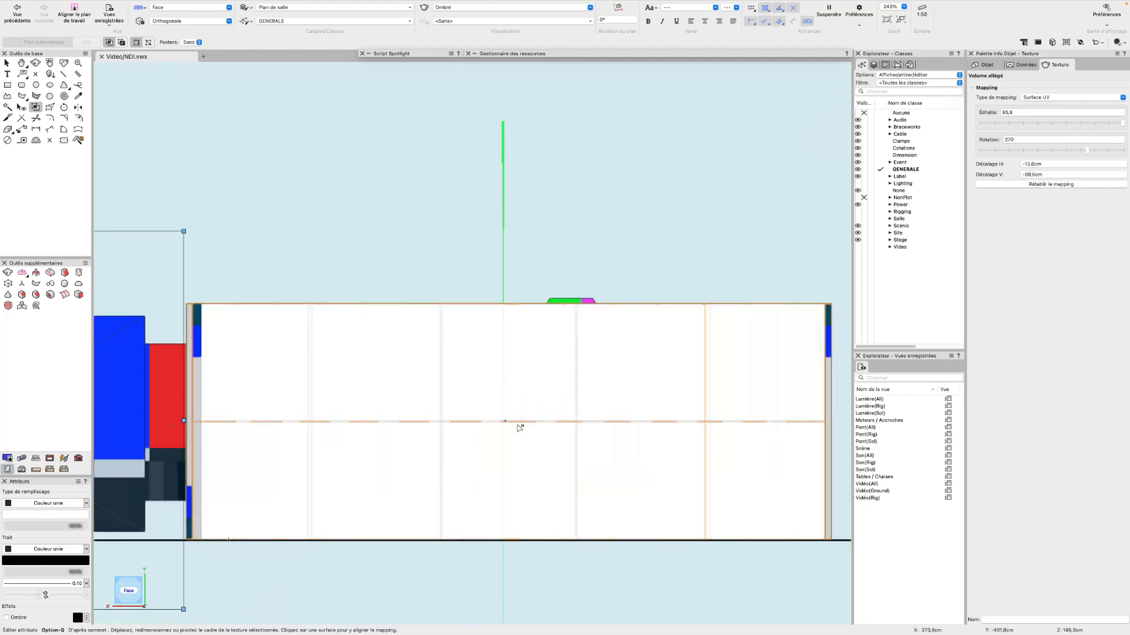
- Try realigning the mapping near the wall's lower-right corner and rescaling the texture frame from its corners
{"action": "scroll", "coordinate": [584, 431], "scroll_direction": "down", "scroll_amount": 8}
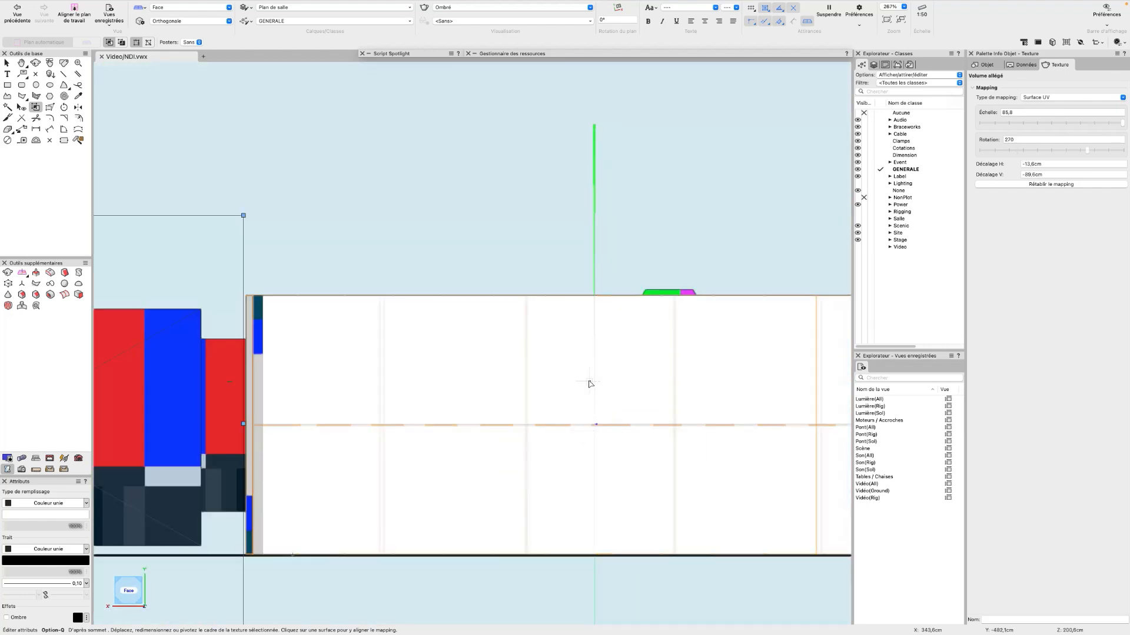
{"action": "scroll", "coordinate": [490, 409], "scroll_direction": "down", "scroll_amount": 3}
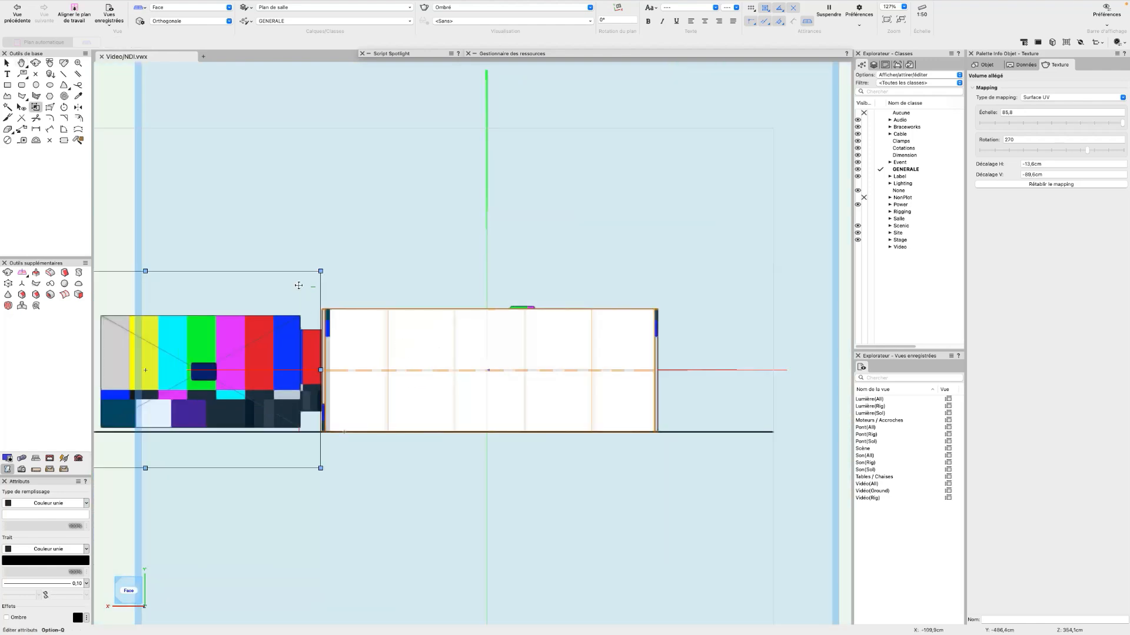
{"action": "left_click", "coordinate": [424, 361]}
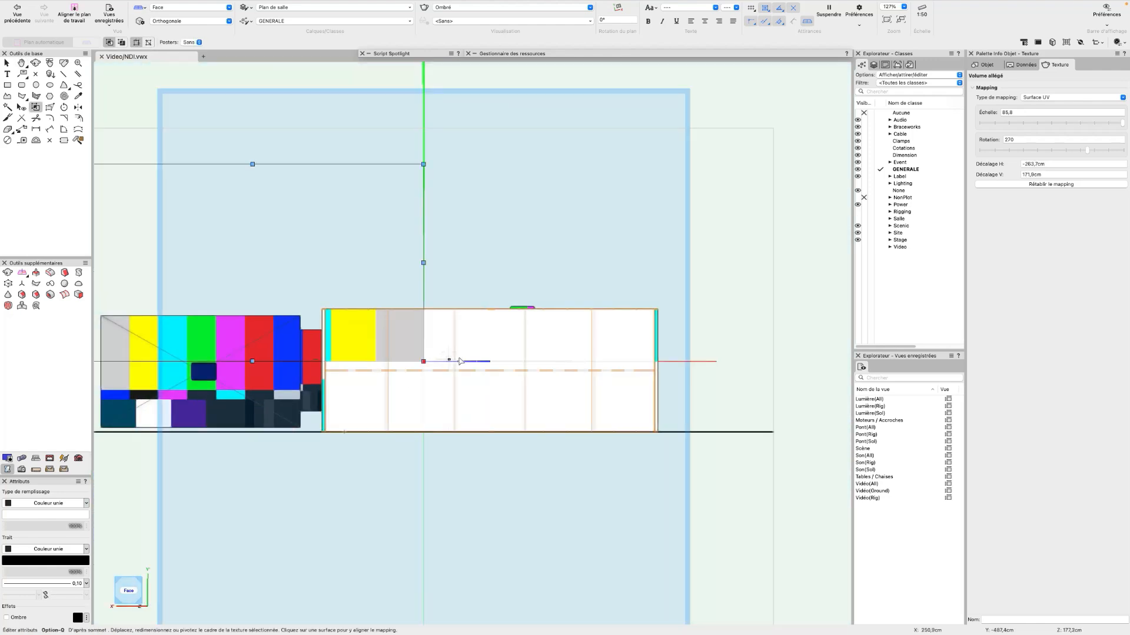
{"action": "left_click", "coordinate": [600, 409]}
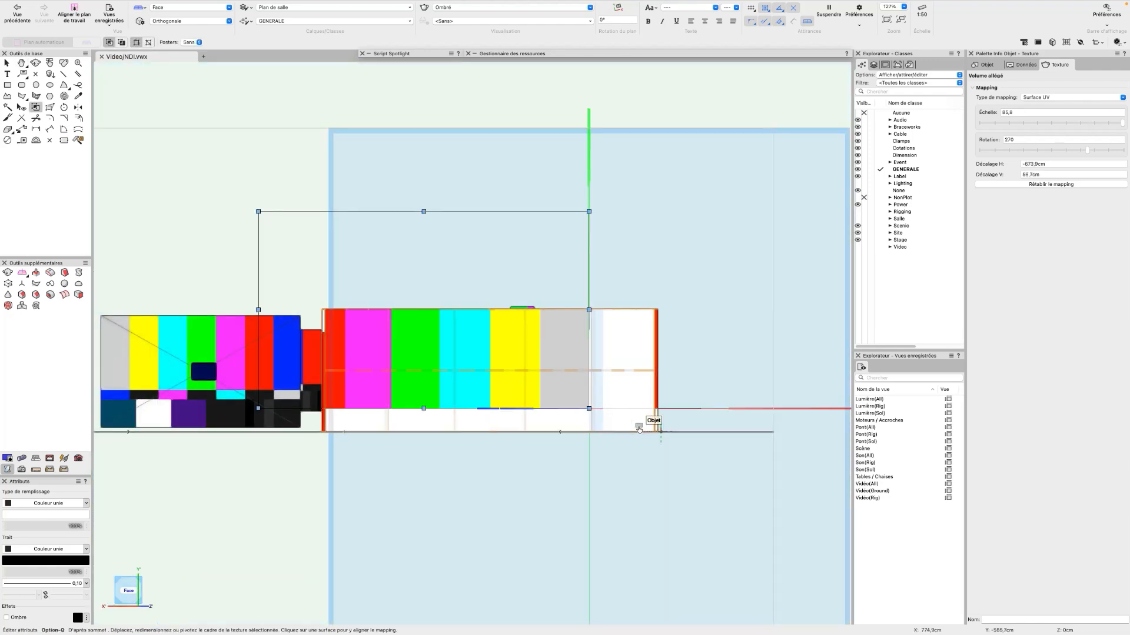
{"action": "left_click", "coordinate": [589, 409]}
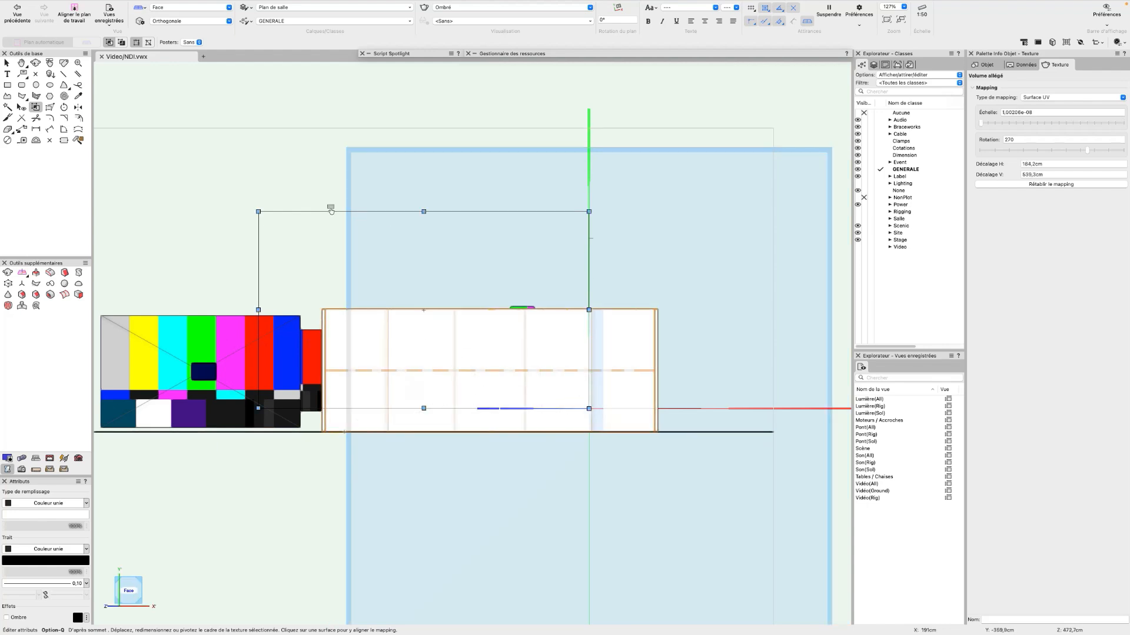
{"action": "left_click", "coordinate": [258, 211]}
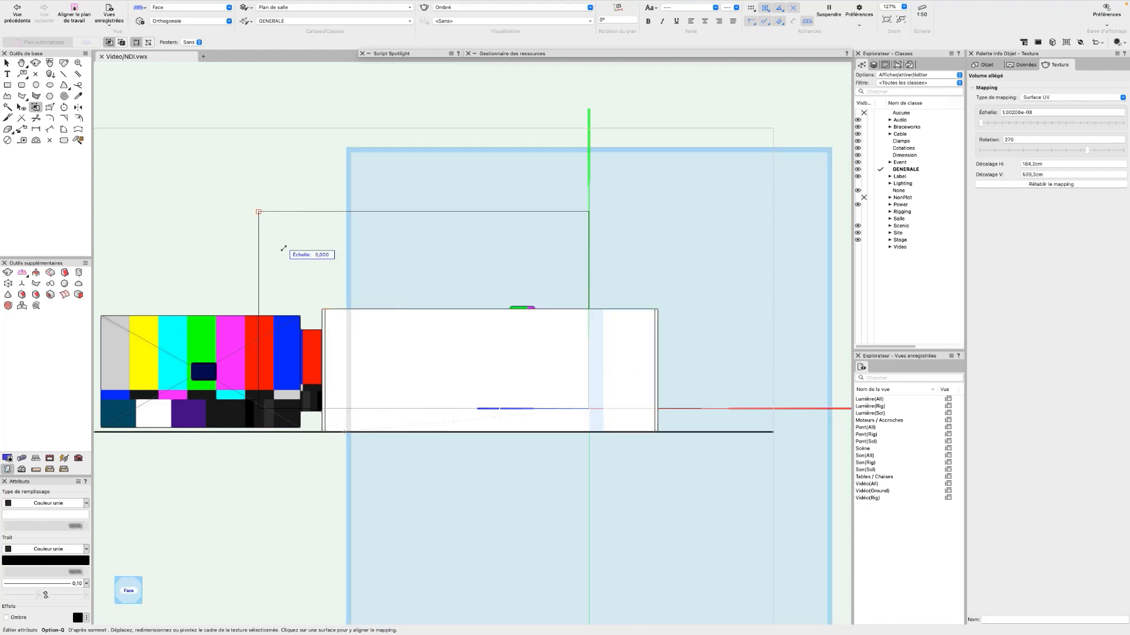
{"action": "left_click", "coordinate": [360, 347]}
{"action": "scroll", "coordinate": [390, 353], "scroll_direction": "up", "scroll_amount": 2}
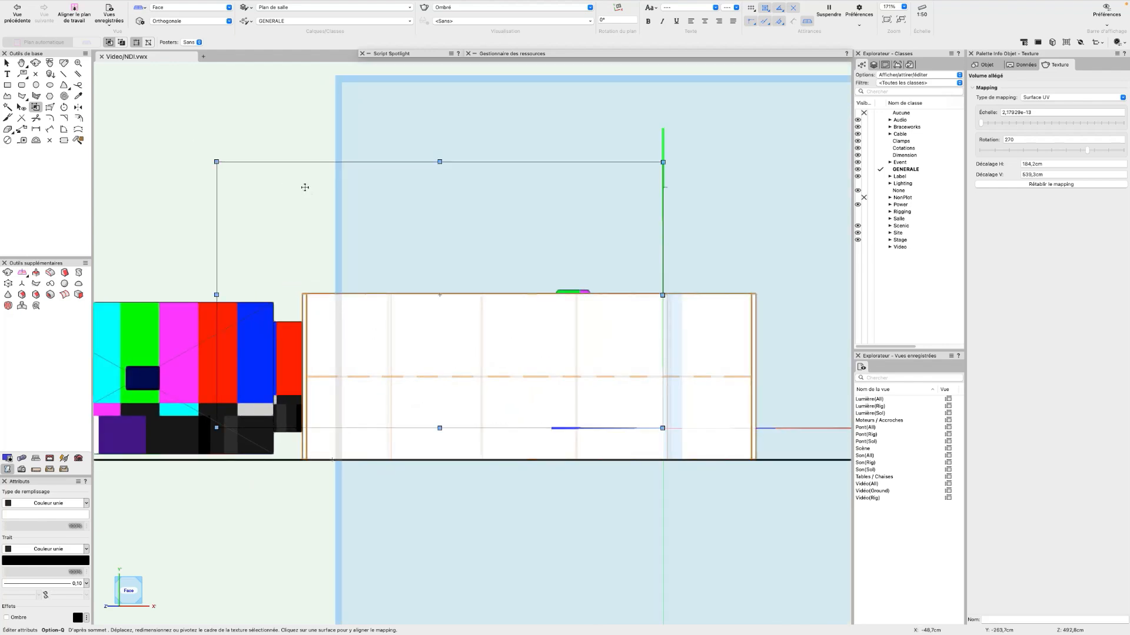
- Restart the mapping edit, realign the texture near the middle of the curved wall and set its scale to 28
{"action": "key", "text": "x"}
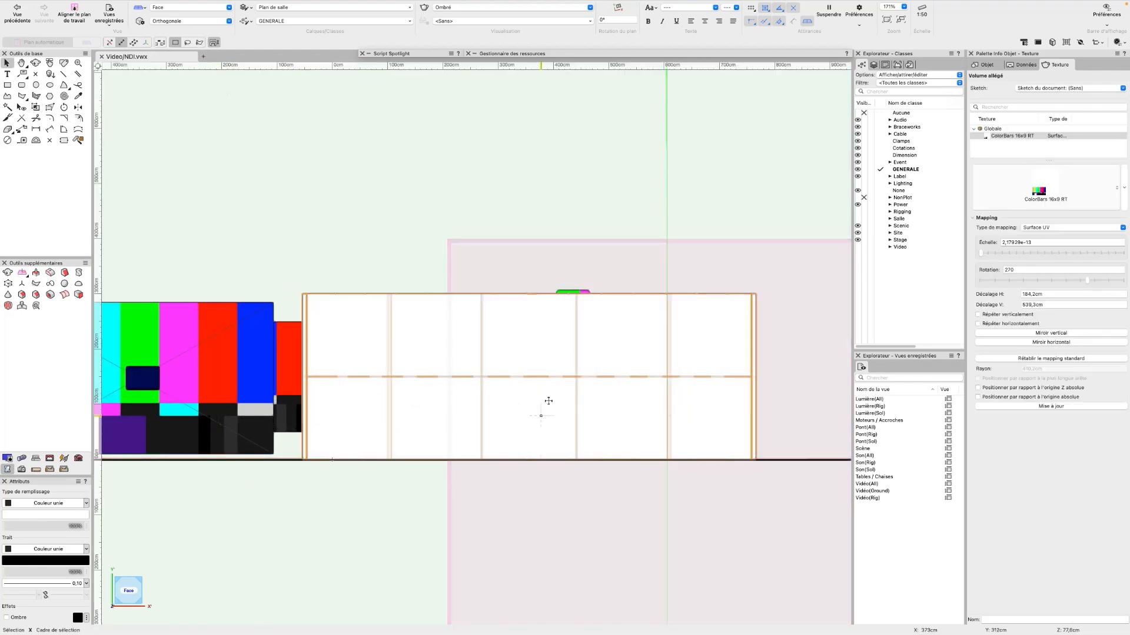
{"action": "left_click", "coordinate": [36, 75]}
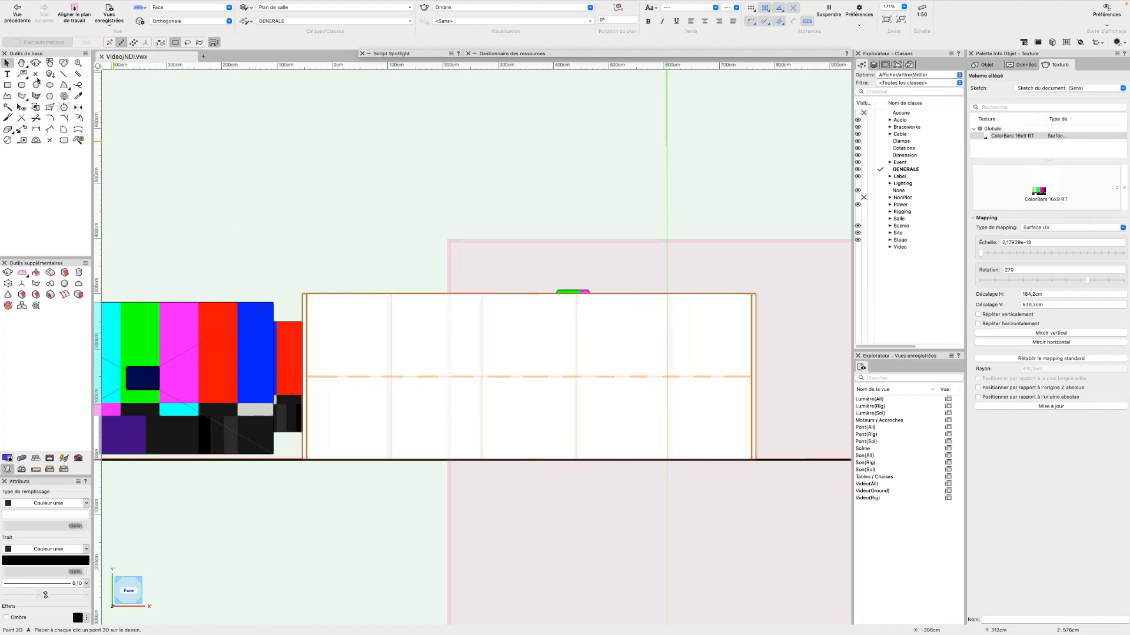
{"action": "left_click", "coordinate": [79, 141]}
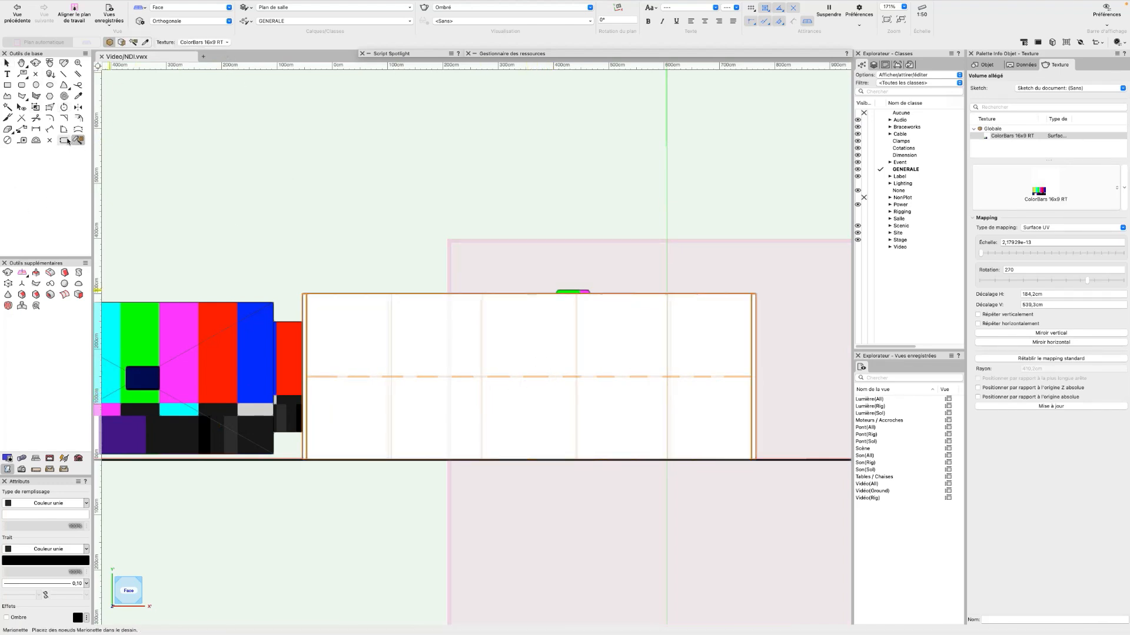
{"action": "left_click", "coordinate": [36, 107]}
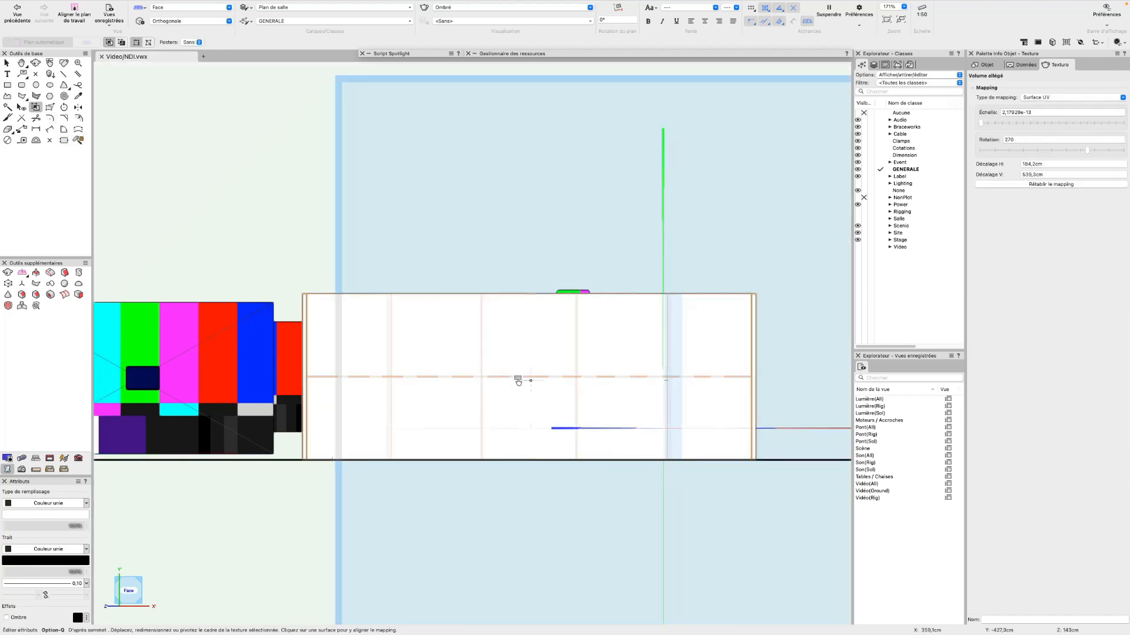
{"action": "left_click", "coordinate": [532, 382]}
{"action": "scroll", "coordinate": [526, 388], "scroll_direction": "up", "scroll_amount": 3}
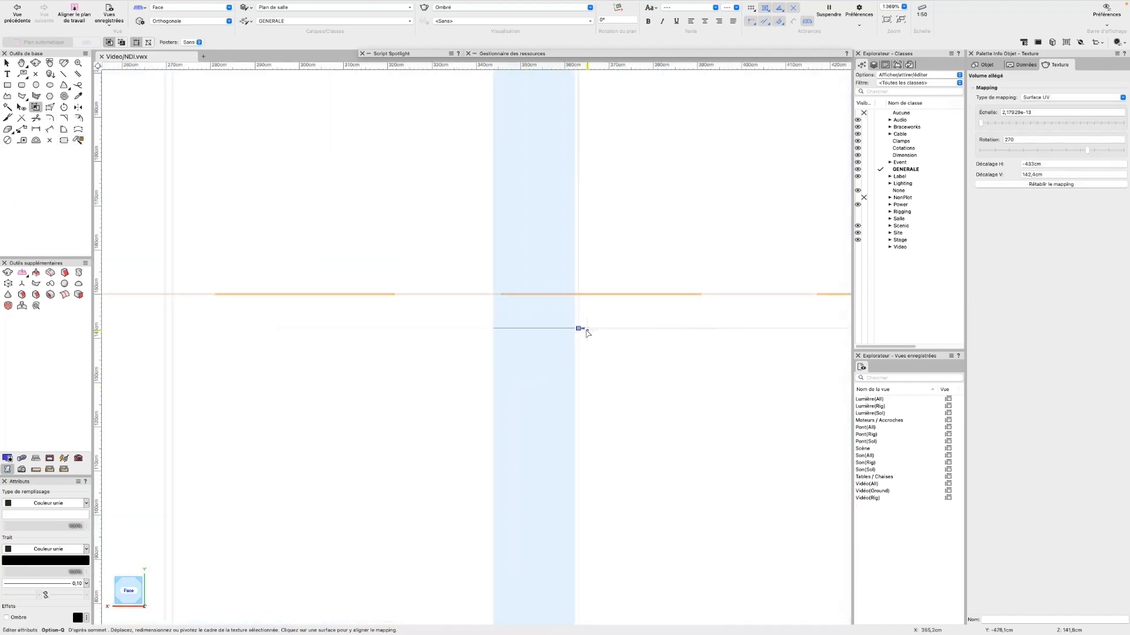
{"action": "scroll", "coordinate": [587, 333], "scroll_direction": "up", "scroll_amount": 10}
{"action": "scroll", "coordinate": [505, 315], "scroll_direction": "down", "scroll_amount": 15}
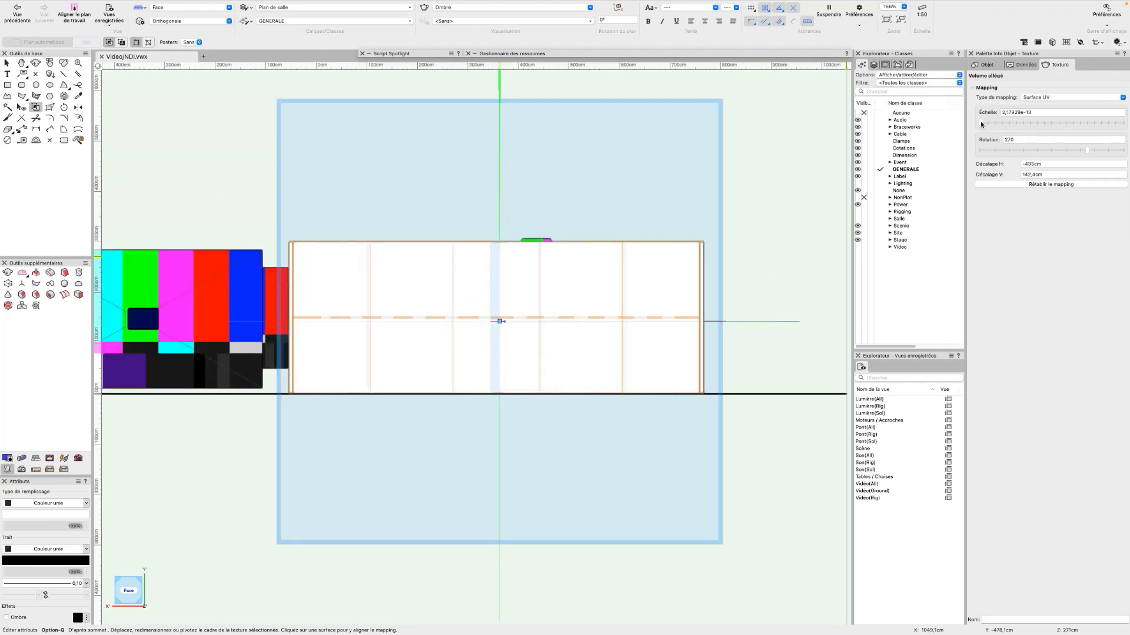
{"action": "left_click_drag", "start_coordinate": [1026, 123], "coordinate": [1039, 122]}
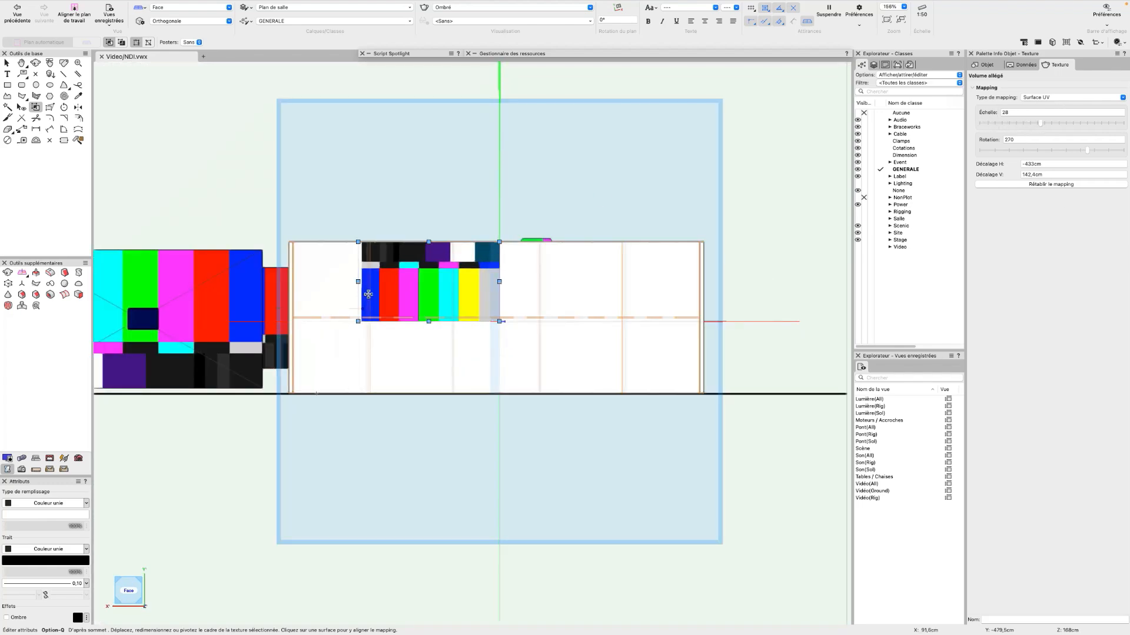
- Rotate the colour bars upright to 90°, enlarge and centre them to cover the wall's front, then finish the mapping edit
{"action": "left_click_drag", "start_coordinate": [358, 283], "coordinate": [645, 286]}
{"action": "left_click_drag", "start_coordinate": [775, 279], "coordinate": [774, 282]}
{"action": "left_click_drag", "start_coordinate": [527, 307], "coordinate": [351, 360]}
{"action": "left_click_drag", "start_coordinate": [421, 315], "coordinate": [779, 185]}
{"action": "left_click_drag", "start_coordinate": [484, 278], "coordinate": [483, 334]}
{"action": "scroll", "coordinate": [568, 298], "scroll_direction": "down", "scroll_amount": 1}
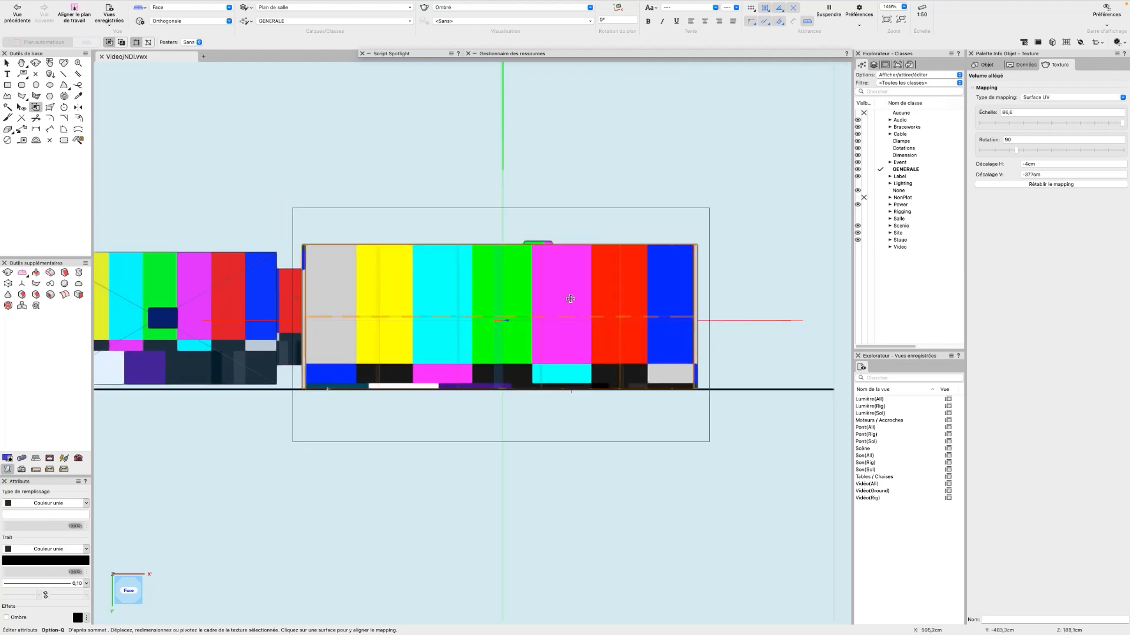
{"action": "middle_click_drag", "start_coordinate": [595, 296], "coordinate": [485, 413], "text": "shift"}
{"action": "key", "text": "x"}
{"action": "key", "text": "x"}
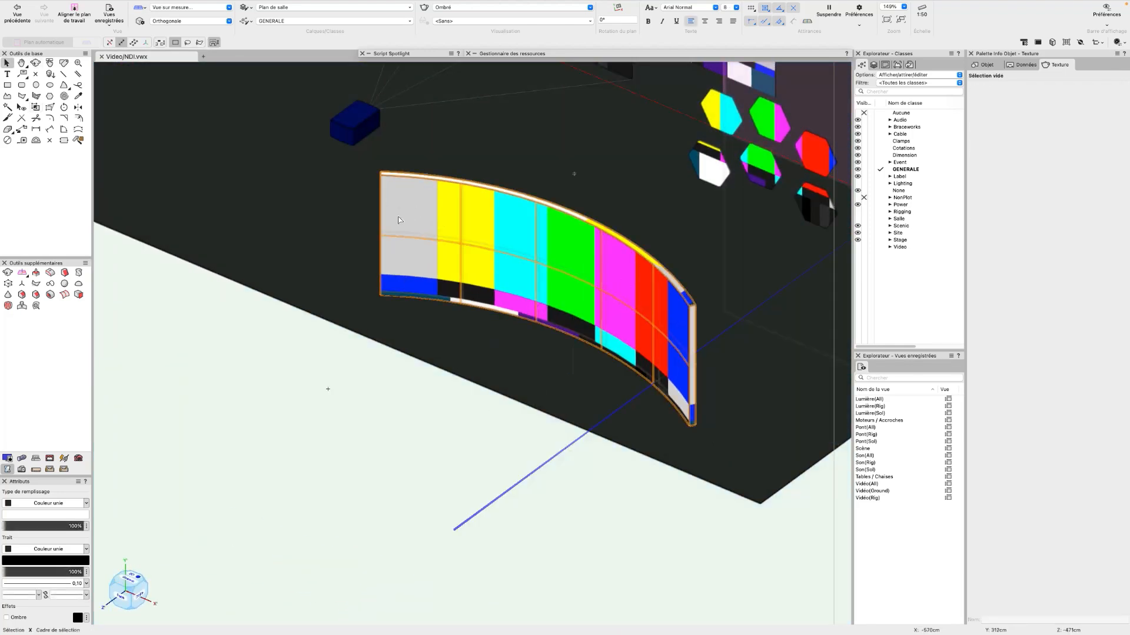
- Choose the PlasCase RT texture and apply it to only the top face of the curved wall
{"action": "scroll", "coordinate": [490, 459], "scroll_direction": "down", "scroll_amount": 1}
{"action": "middle_click_drag", "start_coordinate": [461, 463], "coordinate": [435, 483]}
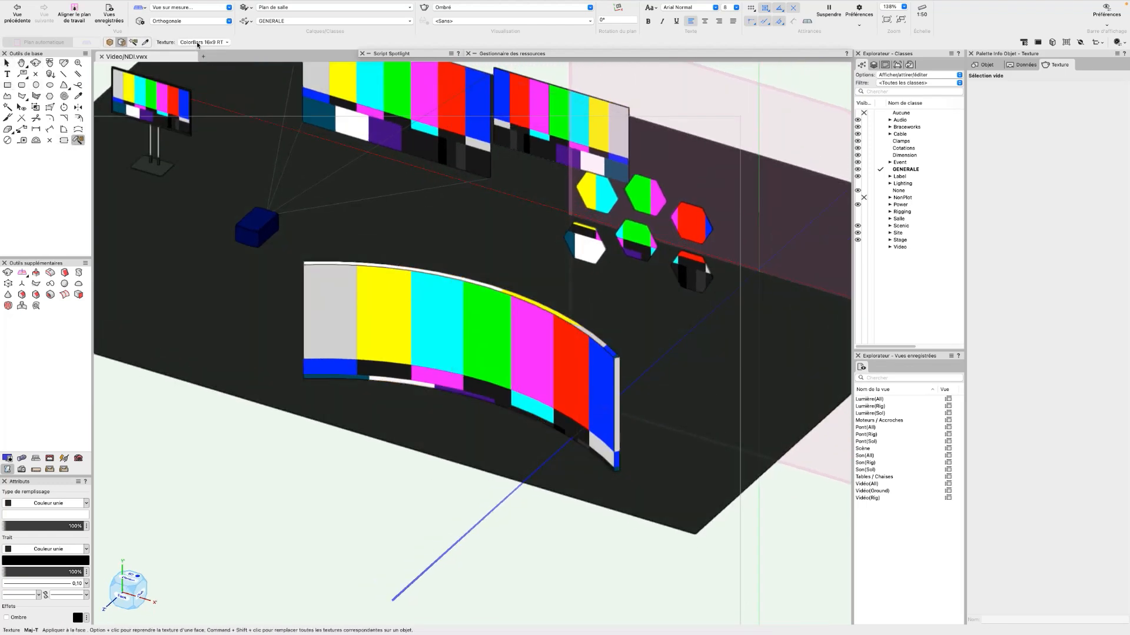
{"action": "left_click", "coordinate": [200, 42]}
{"action": "double_click", "coordinate": [293, 143]}
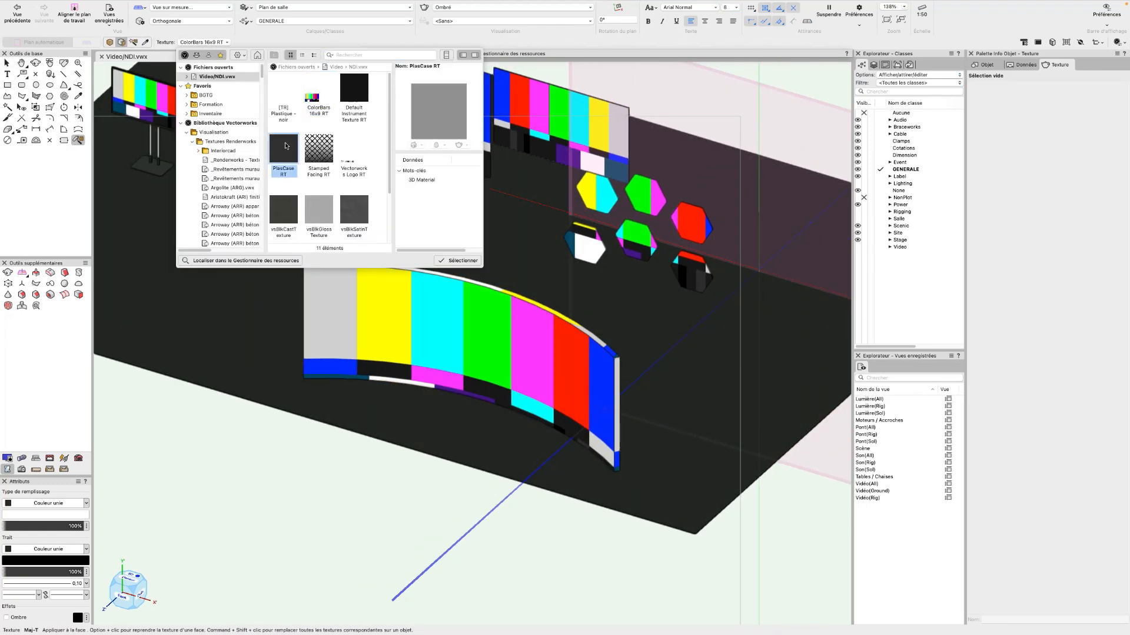
{"action": "left_click", "coordinate": [563, 312]}
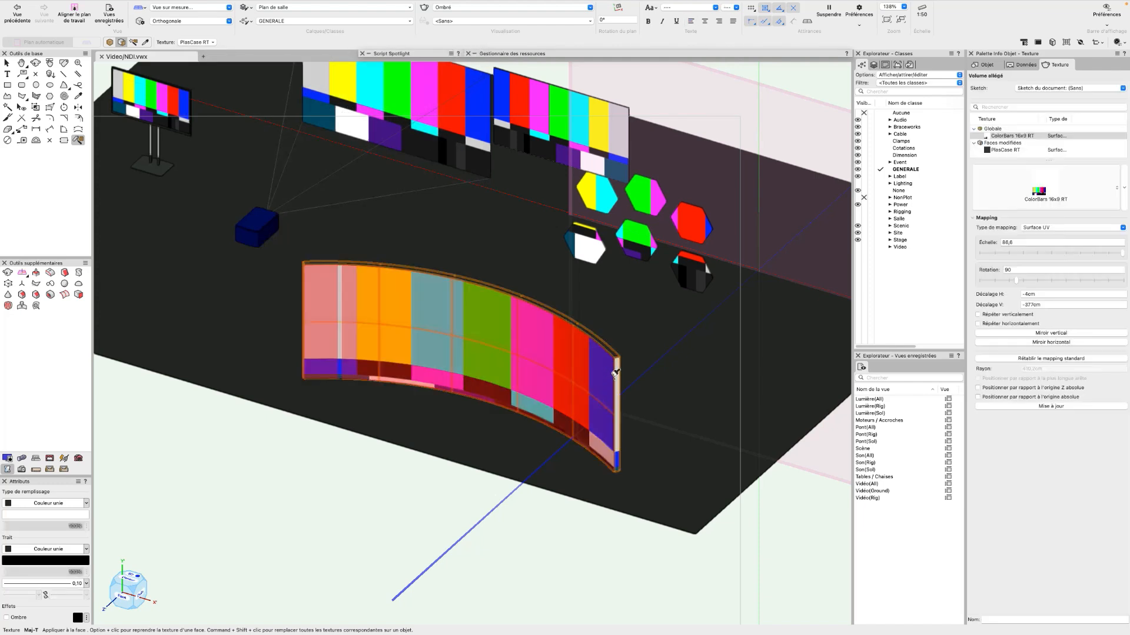
- Apply the PlasCase RT texture to the end faces of the curved wall and reselect the wall
{"action": "middle_click_drag", "start_coordinate": [333, 386], "coordinate": [582, 315], "text": "super"}
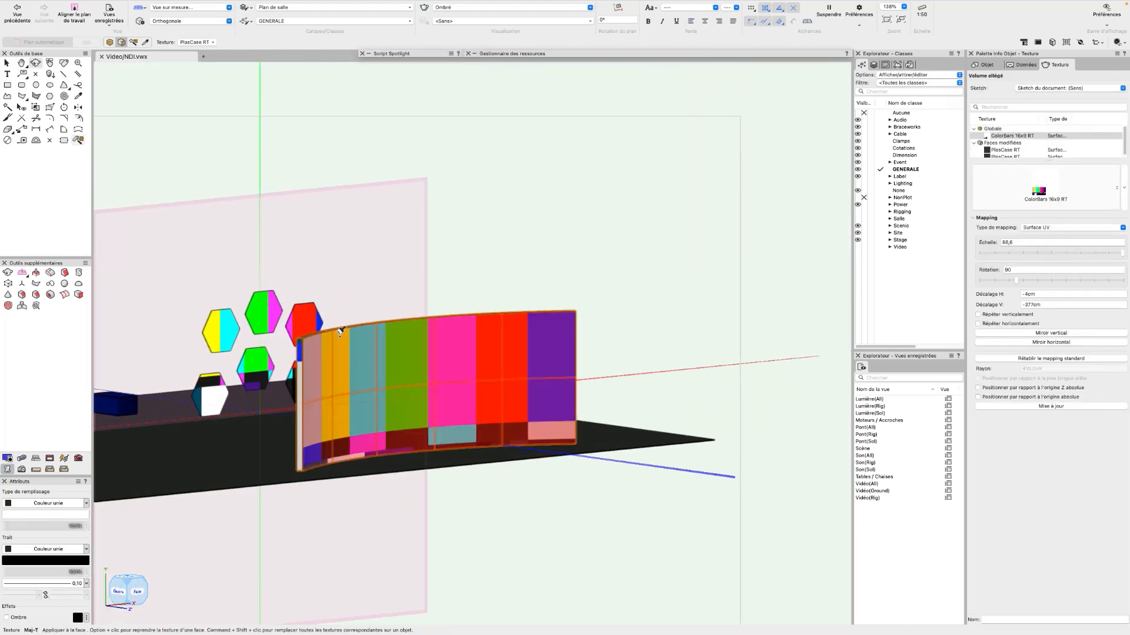
{"action": "middle_click_drag", "start_coordinate": [295, 375], "coordinate": [55, 339], "text": "super"}
{"action": "middle_click_drag", "start_coordinate": [425, 385], "coordinate": [346, 363]}
{"action": "key", "text": "x"}
{"action": "left_click", "coordinate": [623, 146]}
{"action": "left_click", "coordinate": [615, 435]}
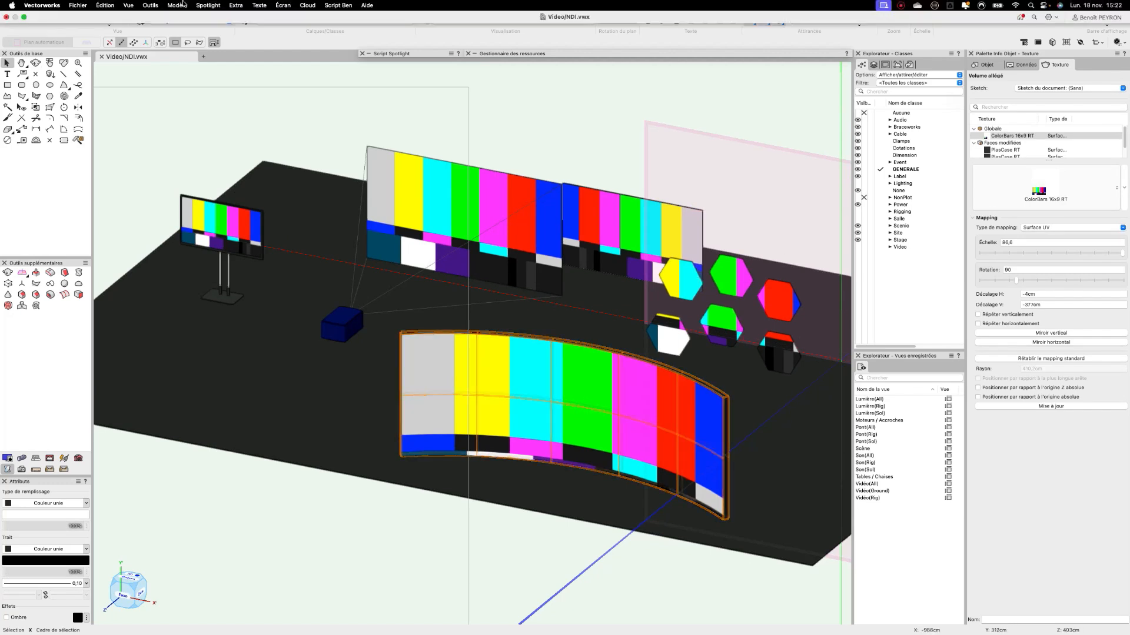
- Assign the video file Pentagon_VJ_background_loop.mp4 from the Sample folder as the curved wall's source, on universe 1, channel 1
{"action": "left_click", "coordinate": [207, 5]}
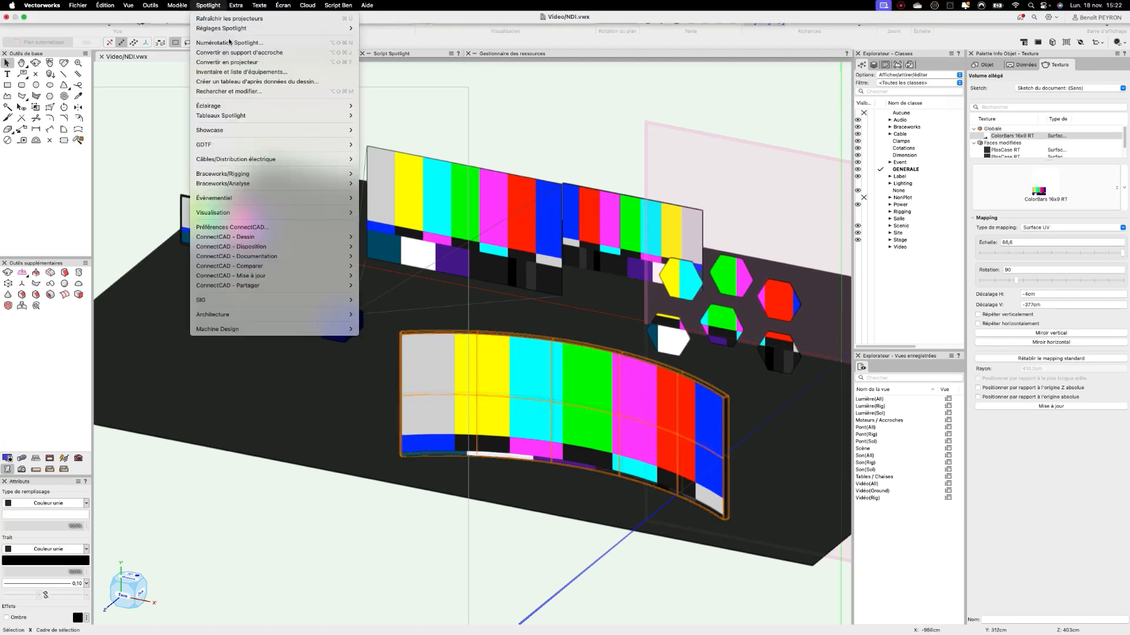
{"action": "mouse_move", "coordinate": [229, 213]}
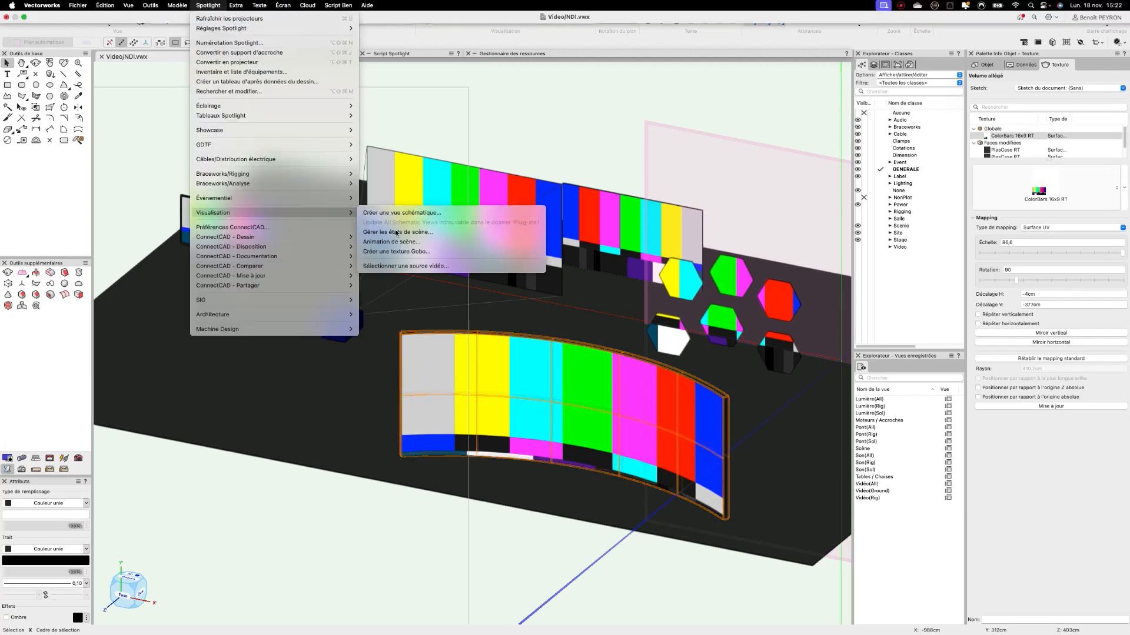
{"action": "left_click", "coordinate": [438, 266]}
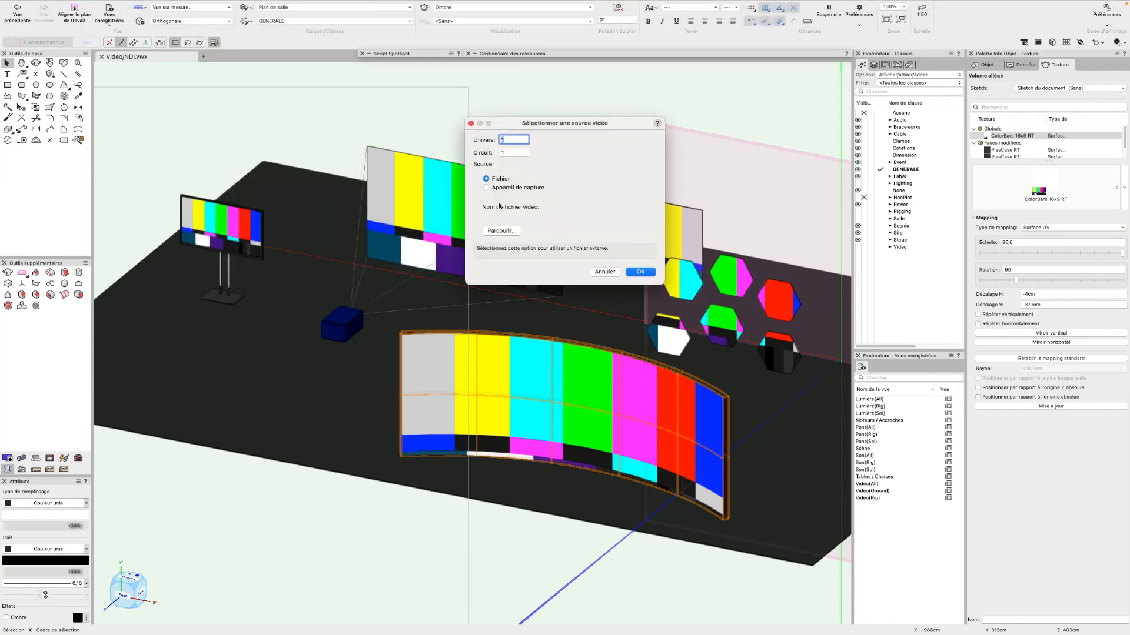
{"action": "left_click", "coordinate": [502, 231]}
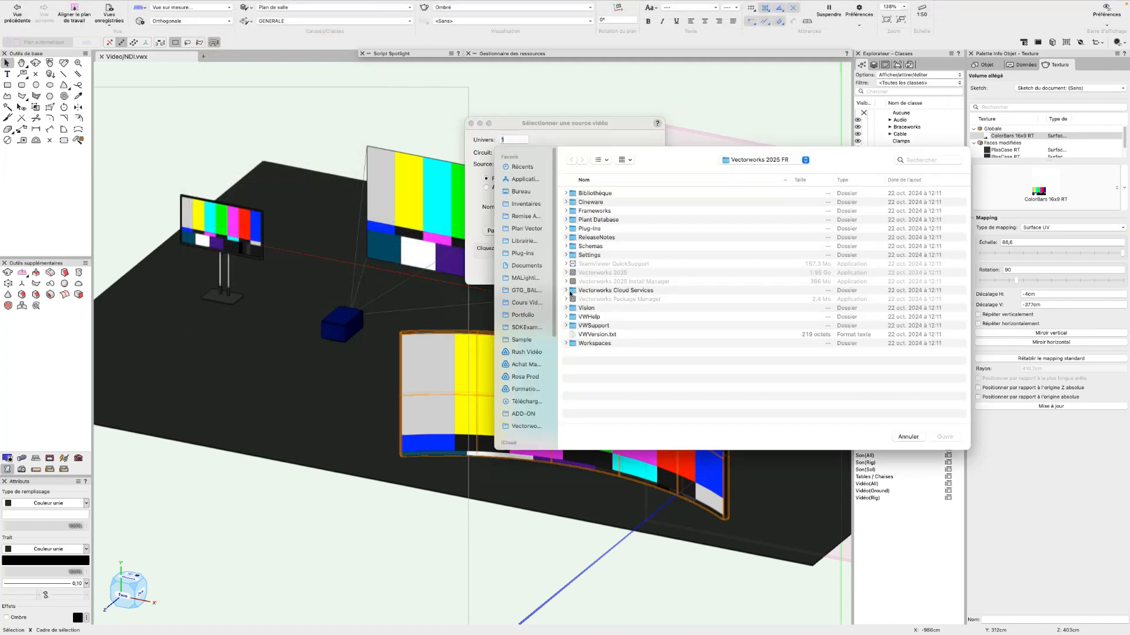
{"action": "left_click", "coordinate": [520, 340]}
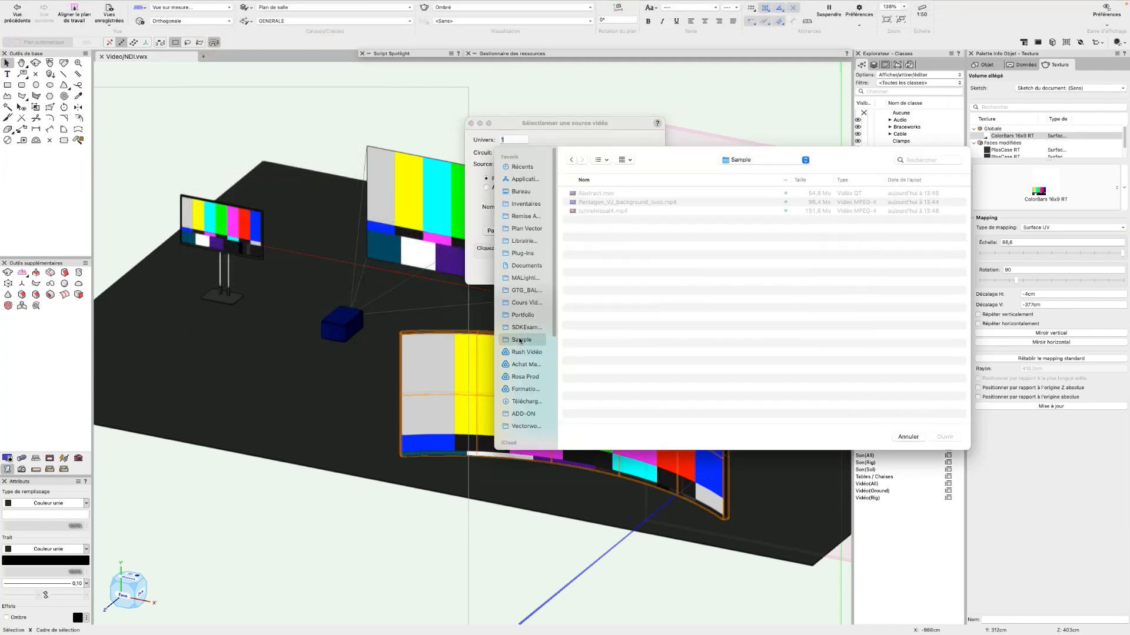
{"action": "double_click", "coordinate": [609, 202]}
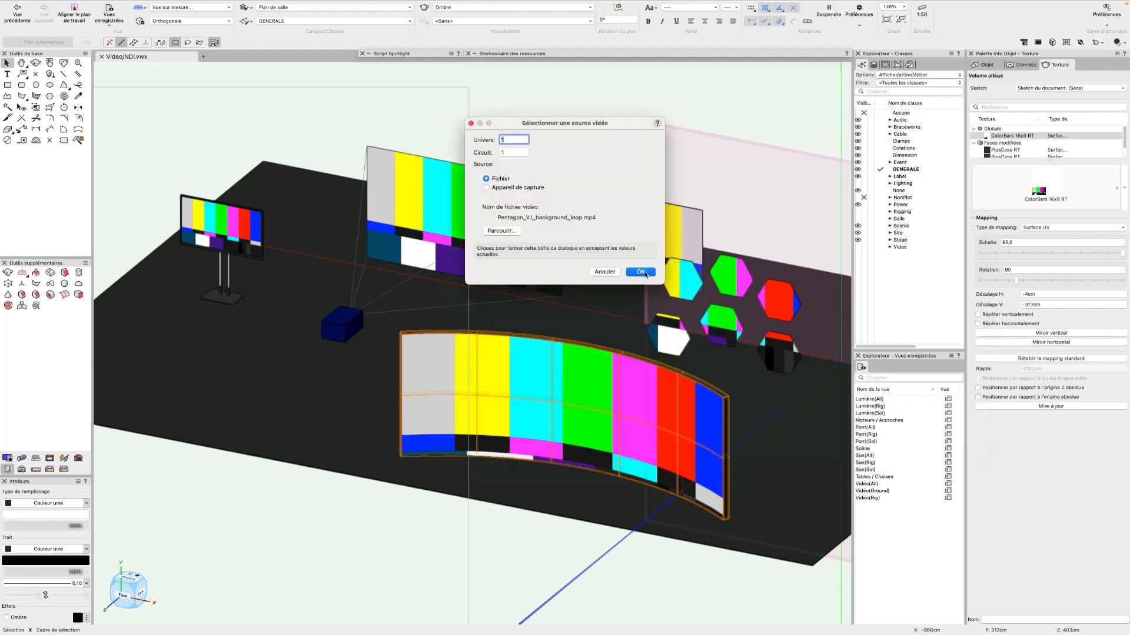
{"action": "left_click", "coordinate": [641, 272]}
- Deselect the wall, run the Showcase preview and examine the video on the curved wall, television, panels and hexagons
{"action": "middle_click_drag", "start_coordinate": [661, 431], "coordinate": [555, 406]}
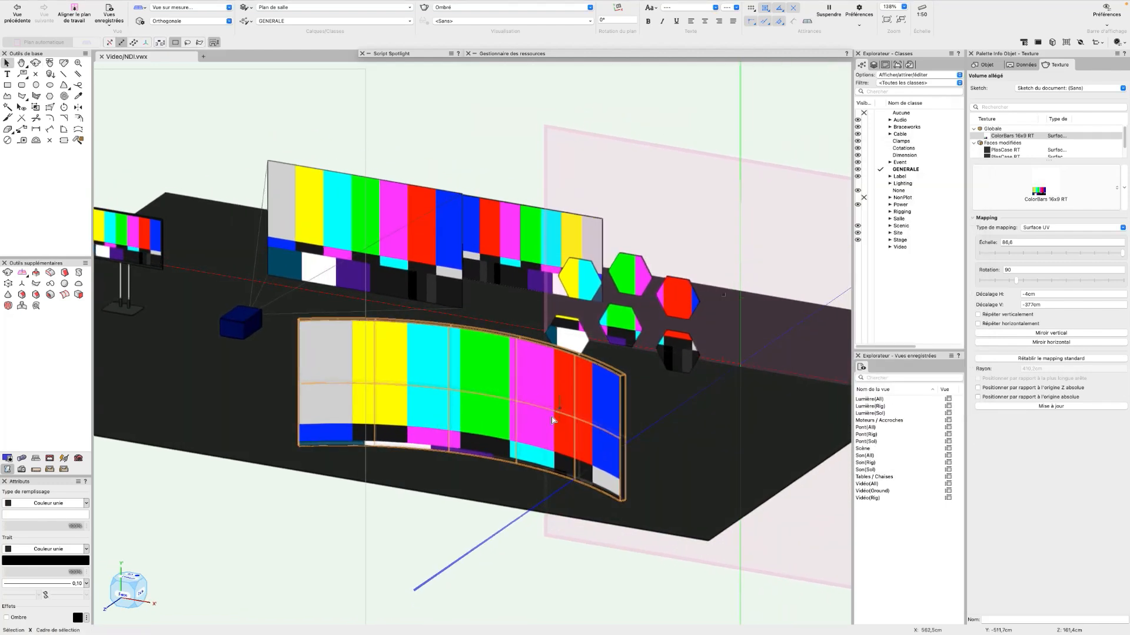
{"action": "left_click", "coordinate": [457, 537]}
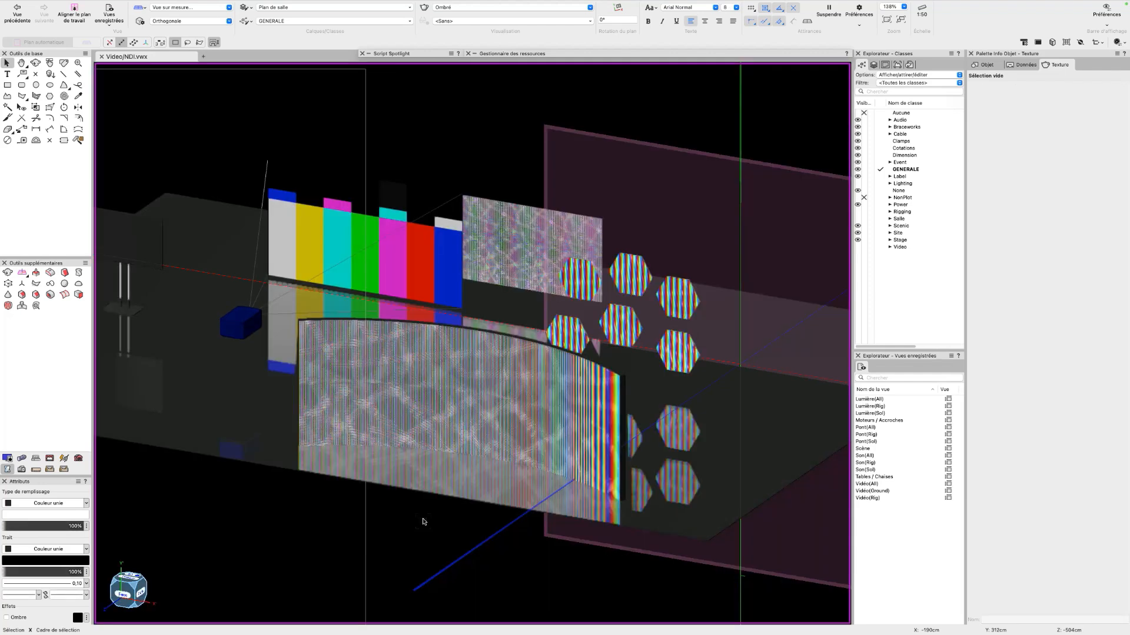
{"action": "middle_click_drag", "start_coordinate": [385, 518], "coordinate": [575, 549], "text": "super"}
{"action": "scroll", "coordinate": [520, 438], "scroll_direction": "up", "scroll_amount": 5}
{"action": "scroll", "coordinate": [520, 438], "scroll_direction": "down", "scroll_amount": 2}
{"action": "middle_click_drag", "start_coordinate": [519, 437], "coordinate": [297, 420], "text": "super"}
{"action": "scroll", "coordinate": [304, 402], "scroll_direction": "down", "scroll_amount": 2}
{"action": "scroll", "coordinate": [304, 400], "scroll_direction": "down", "scroll_amount": 2}
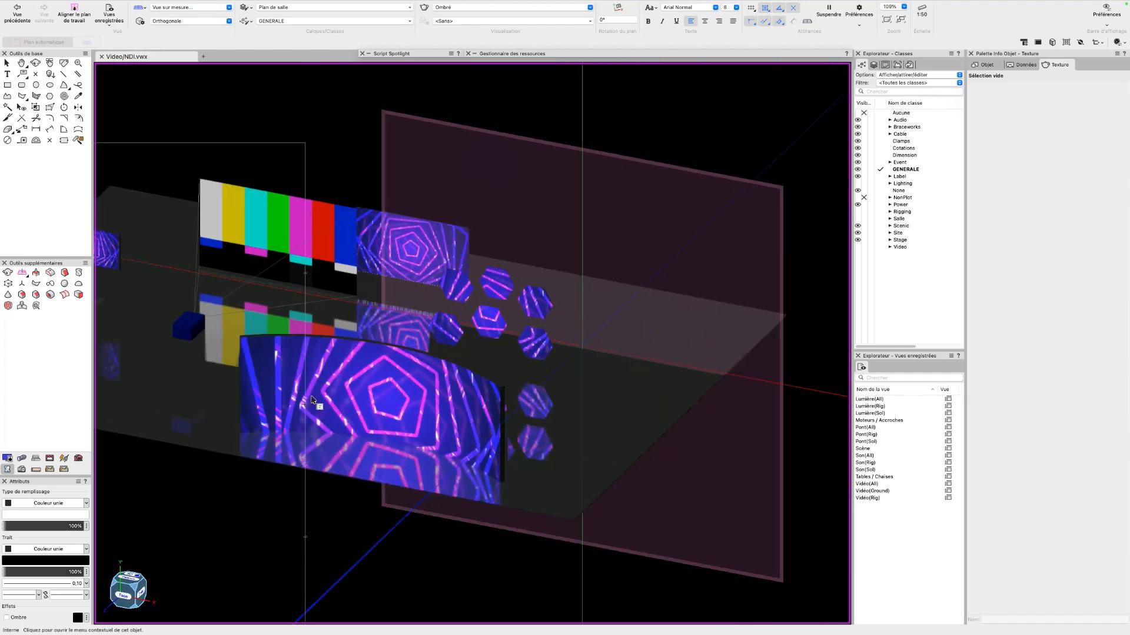
{"action": "middle_click_drag", "start_coordinate": [321, 313], "coordinate": [308, 354]}
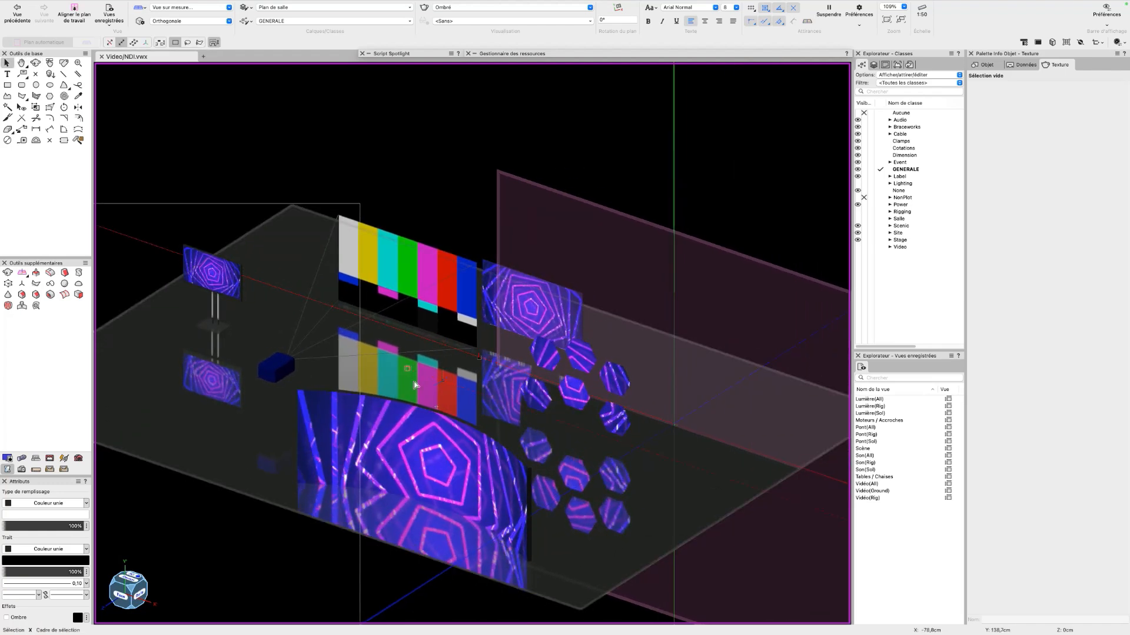
{"action": "middle_click_drag", "start_coordinate": [394, 377], "coordinate": [425, 397], "text": "super"}
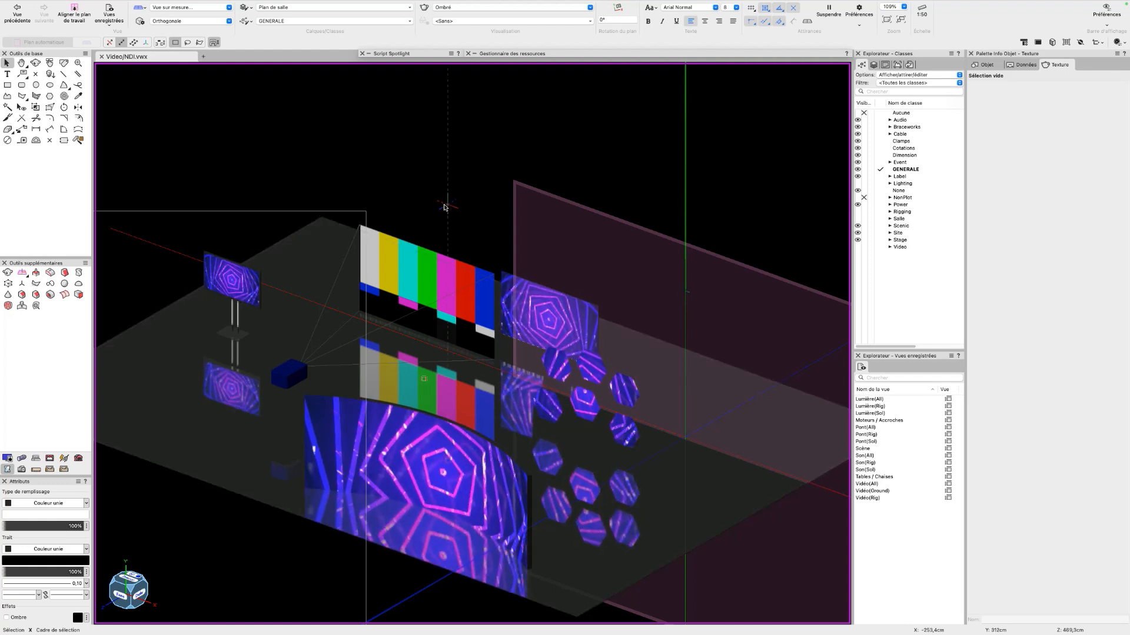
- Select the projection screen together with its projector in the Showcase preview
{"action": "scroll", "coordinate": [442, 216], "scroll_direction": "down", "scroll_amount": 1}
{"action": "middle_click_drag", "start_coordinate": [335, 274], "coordinate": [511, 316], "text": "shift"}
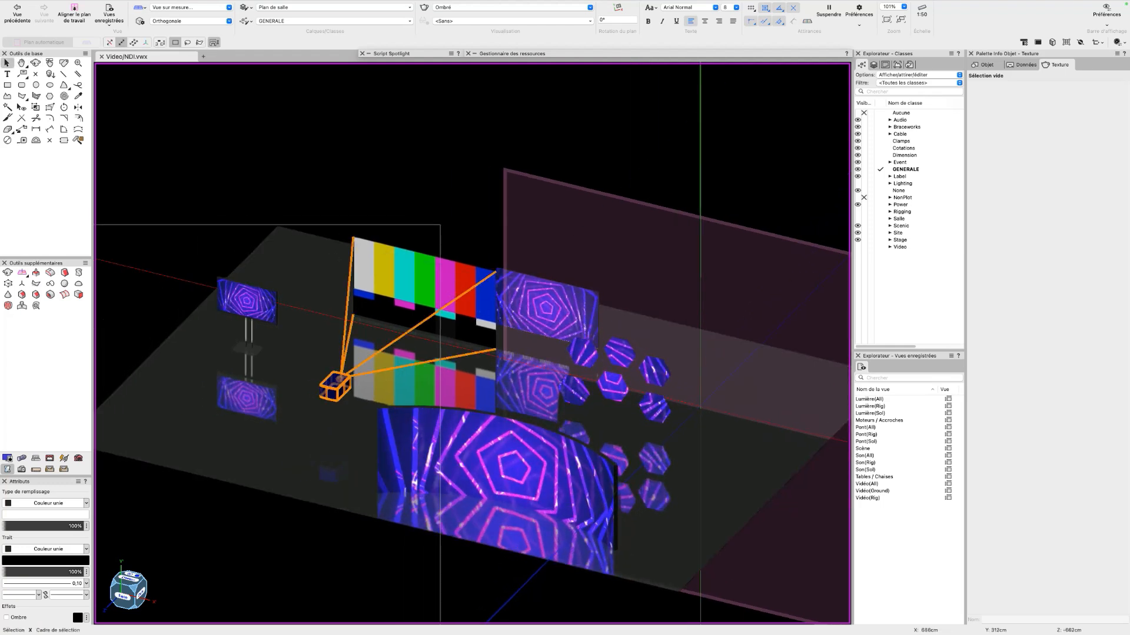
{"action": "key", "text": "super+Tab"}
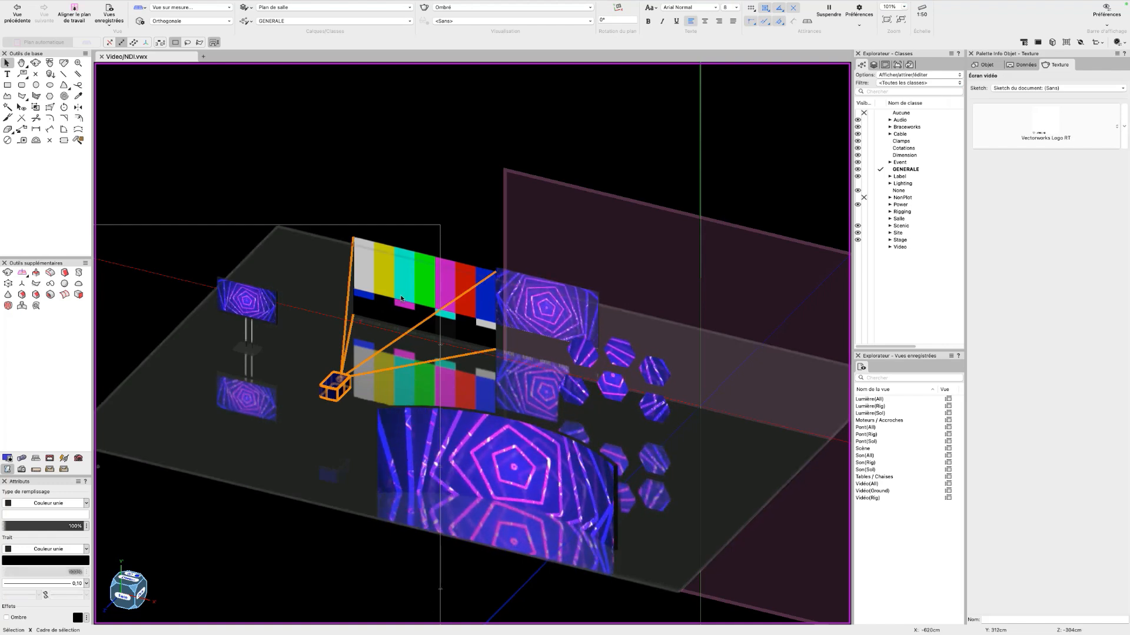
{"action": "scroll", "coordinate": [473, 180], "scroll_direction": "down", "scroll_amount": 2}
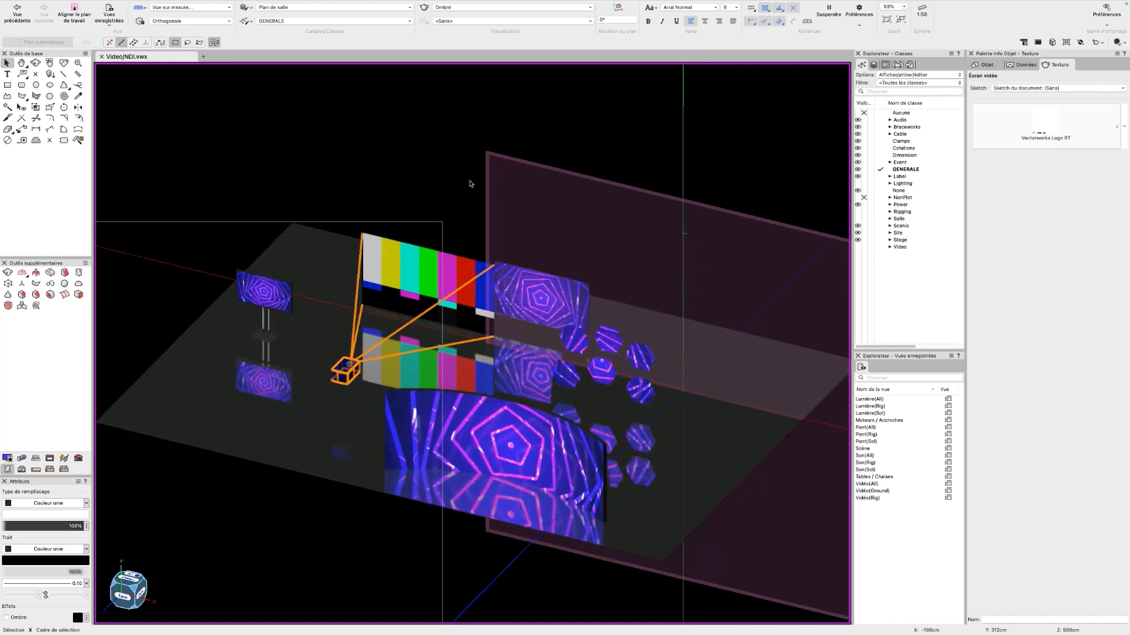